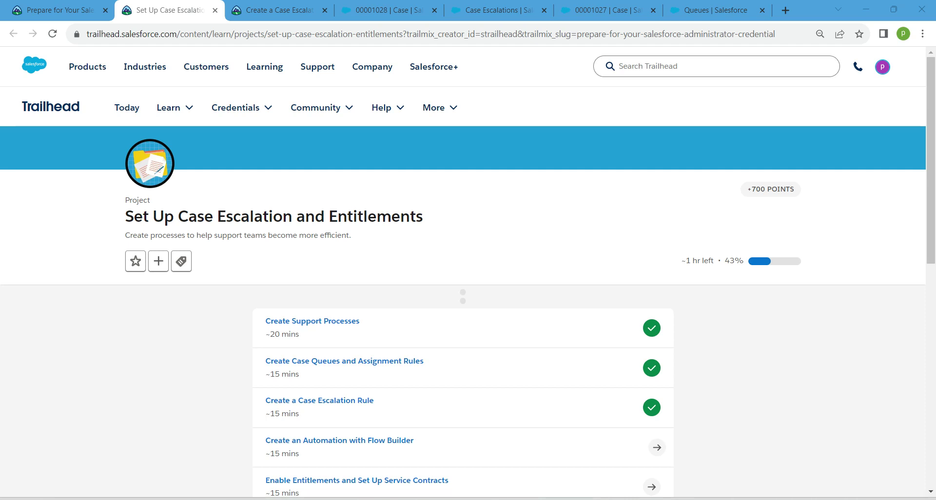
Step: Open the "Create an Automation with Flow Builder" unit, close the case and Case Escalations pages, and switch to the Queues setup page
{"action": "left_click_drag", "start_coordinate": [362, 182], "coordinate": [280, 11]}
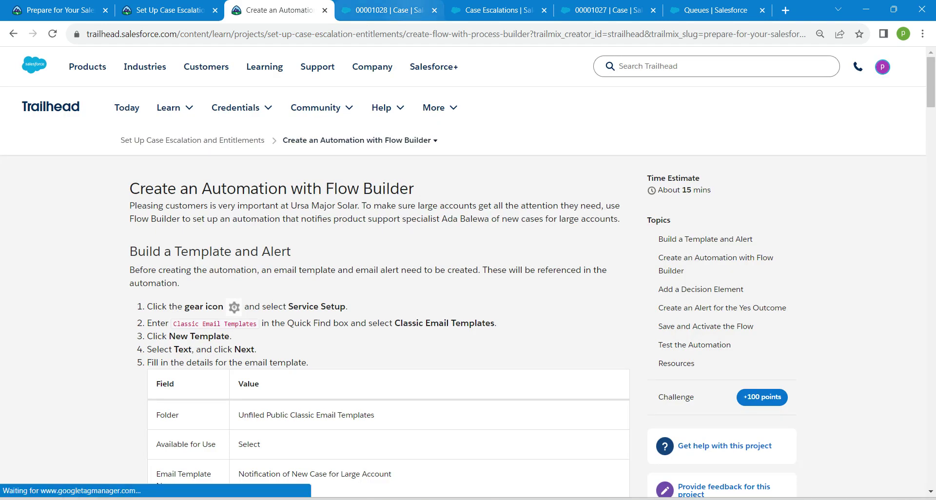
{"action": "left_click", "coordinate": [434, 10]}
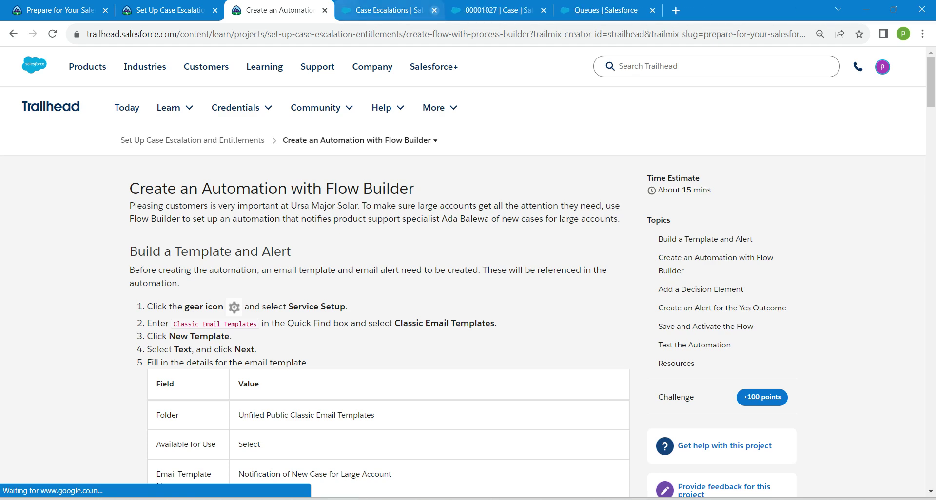
{"action": "left_click", "coordinate": [434, 9]}
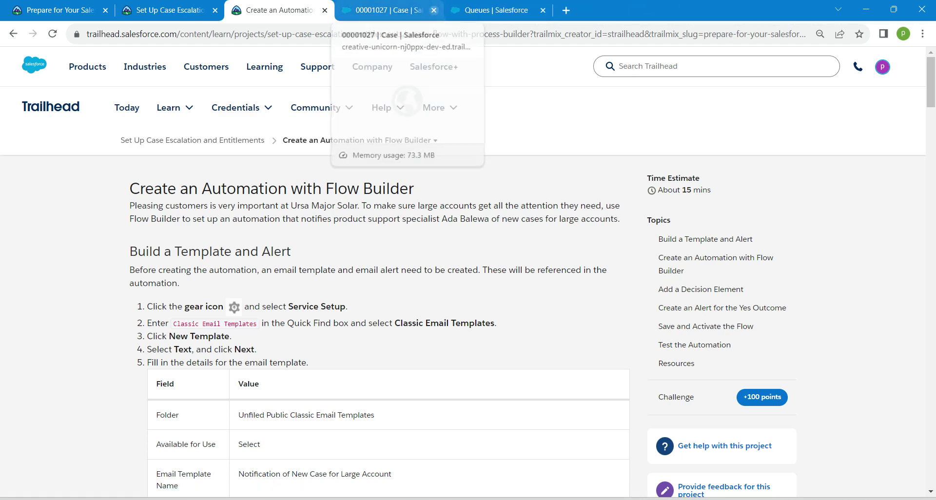
{"action": "left_click", "coordinate": [436, 10]}
{"action": "left_click", "coordinate": [390, 10]}
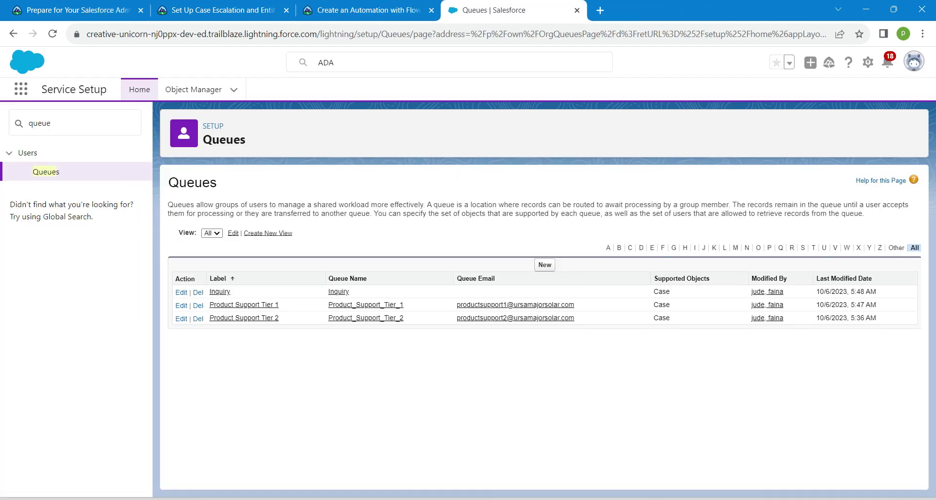
Step: Find Classic Email Templates in Service Setup and start a new template of type Text
{"action": "left_click", "coordinate": [867, 62]}
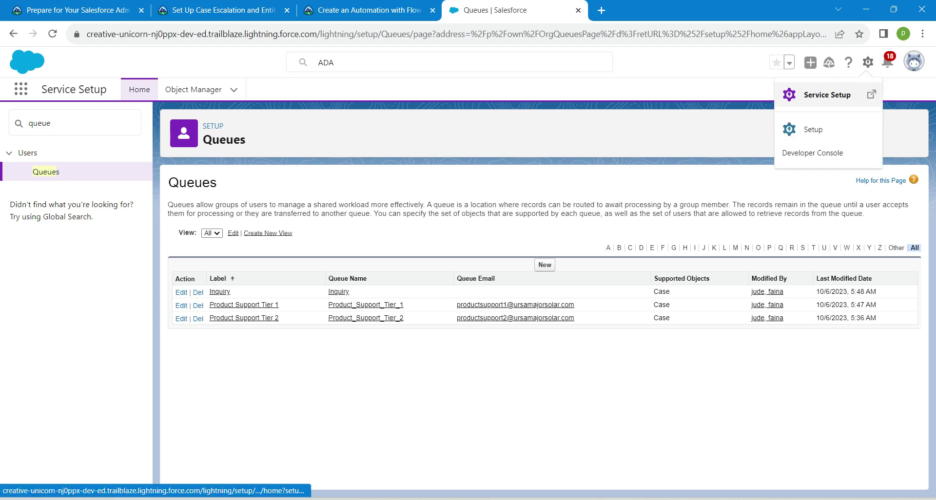
{"action": "left_click", "coordinate": [629, 91]}
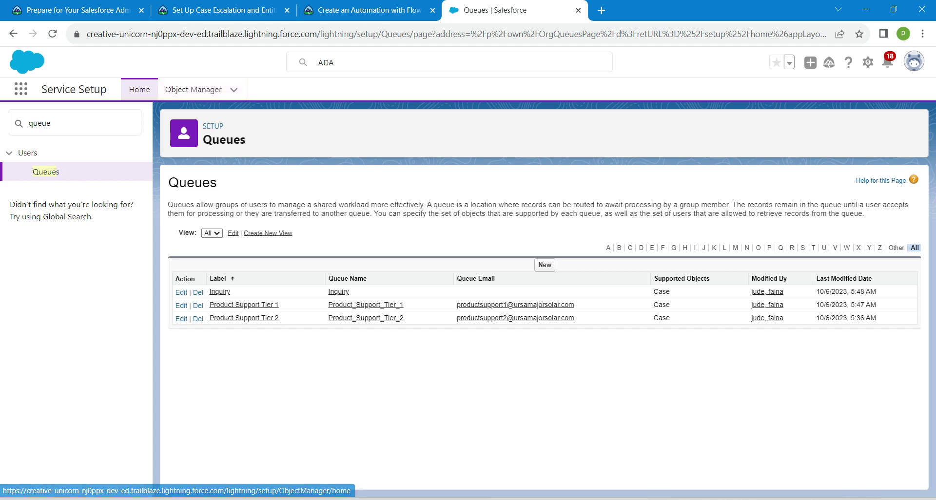
{"action": "double_click", "coordinate": [40, 123]}
{"action": "key", "text": "BackSpace"}
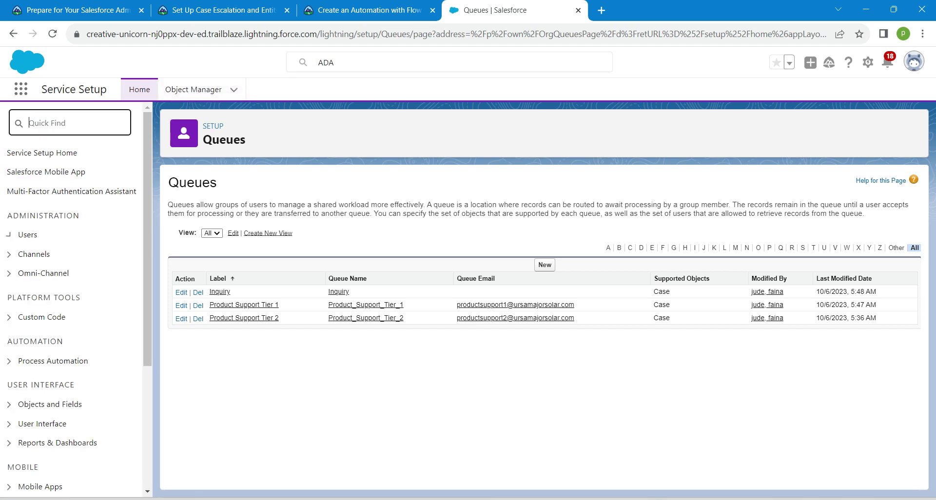
{"action": "type", "text": "class"}
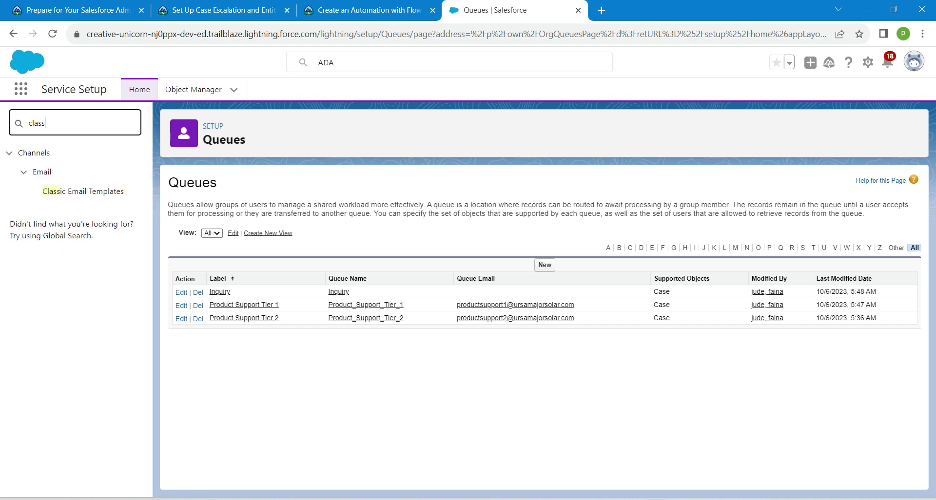
{"action": "left_click", "coordinate": [83, 191]}
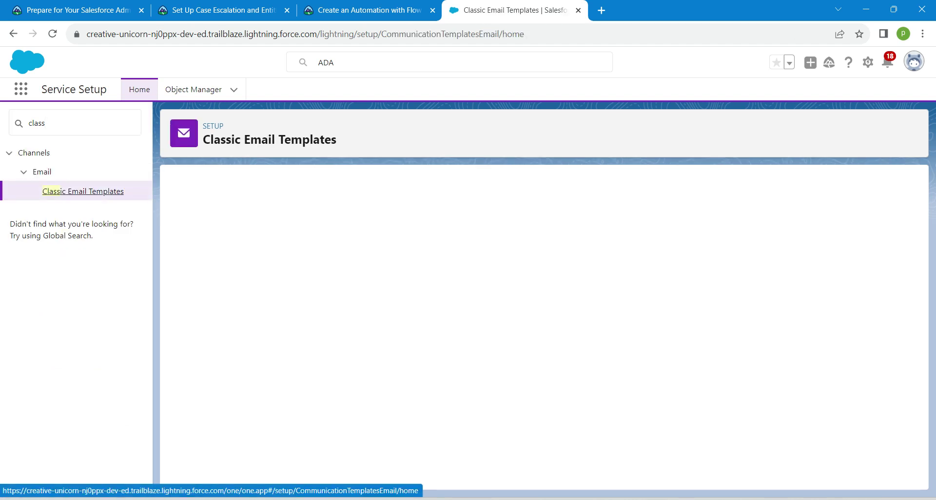
{"action": "left_click", "coordinate": [422, 277]}
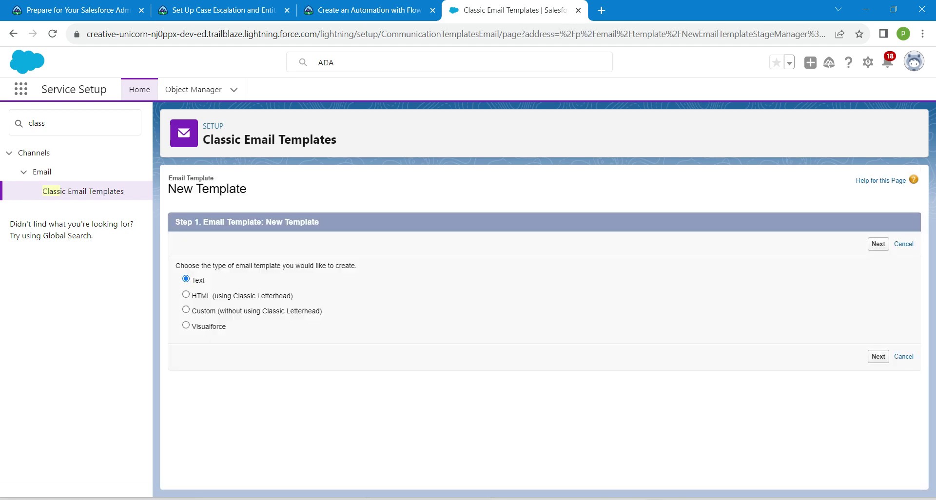
{"action": "left_click", "coordinate": [879, 356]}
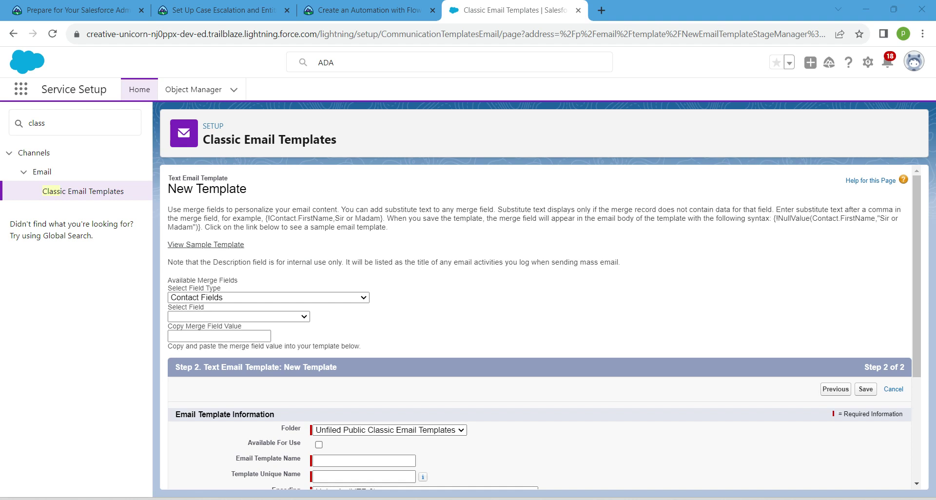
Step: Make the template available for use and name it "Notification of New Case for Large Account", accepting the default unique name
{"action": "left_click", "coordinate": [319, 445]}
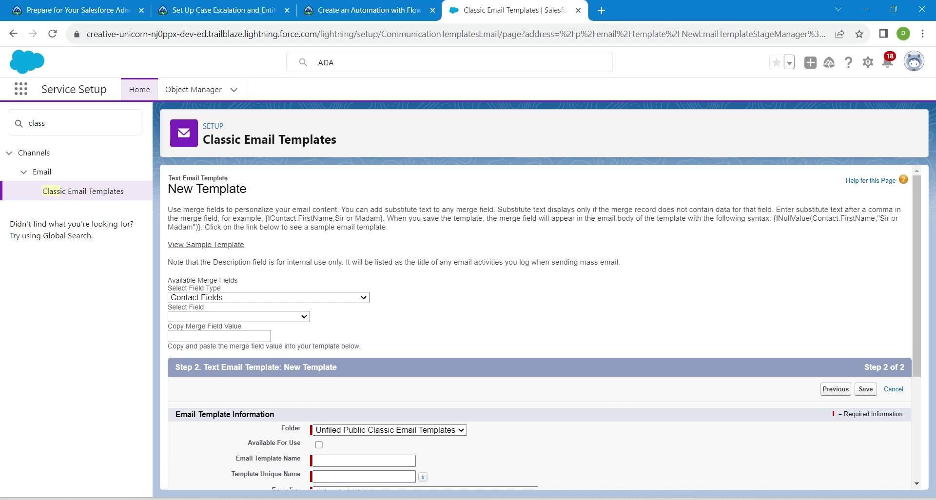
{"action": "left_click", "coordinate": [364, 461]}
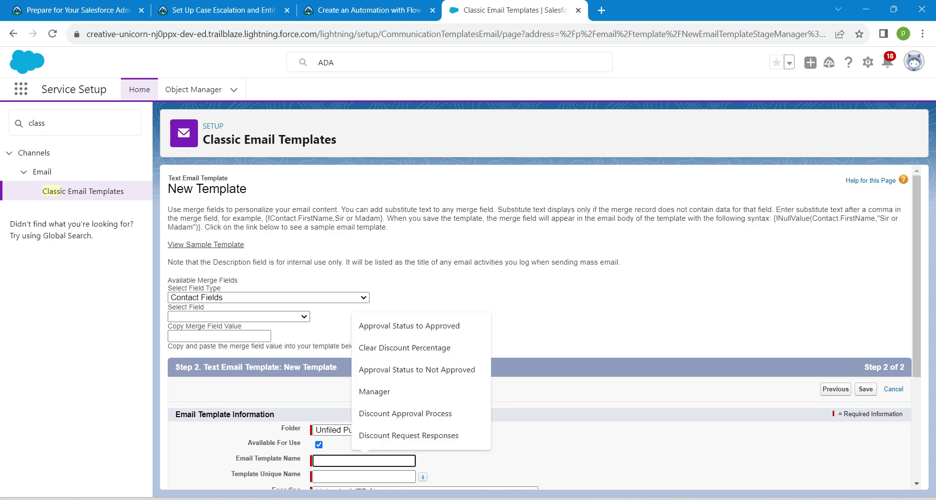
{"action": "left_click", "coordinate": [366, 10]}
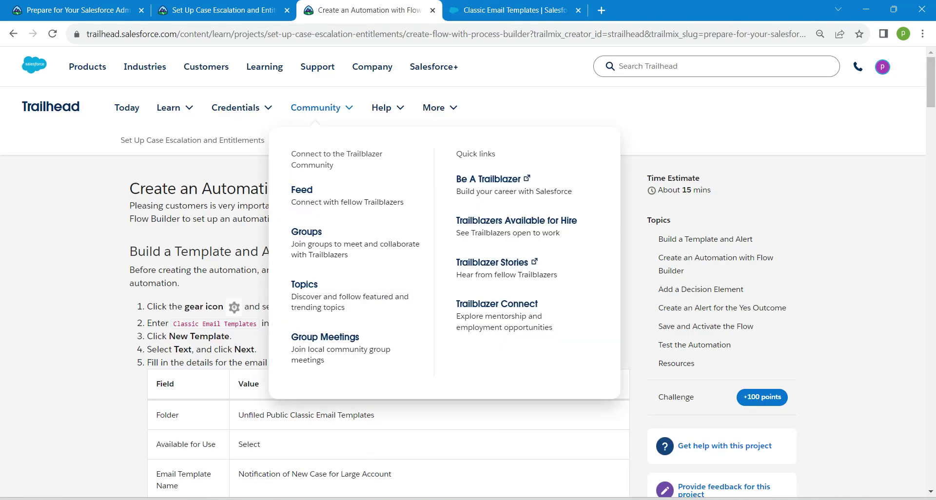
{"action": "left_click_drag", "start_coordinate": [238, 474], "coordinate": [391, 474]}
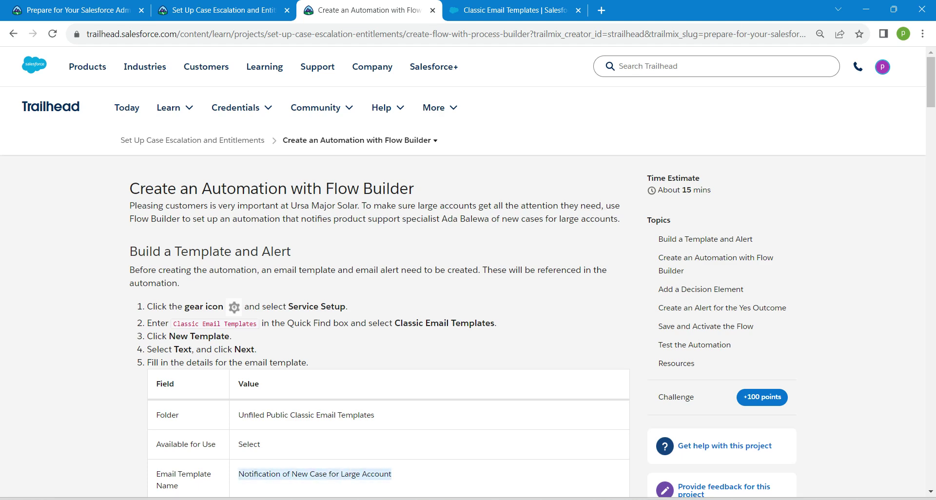
{"action": "left_click", "coordinate": [512, 10]}
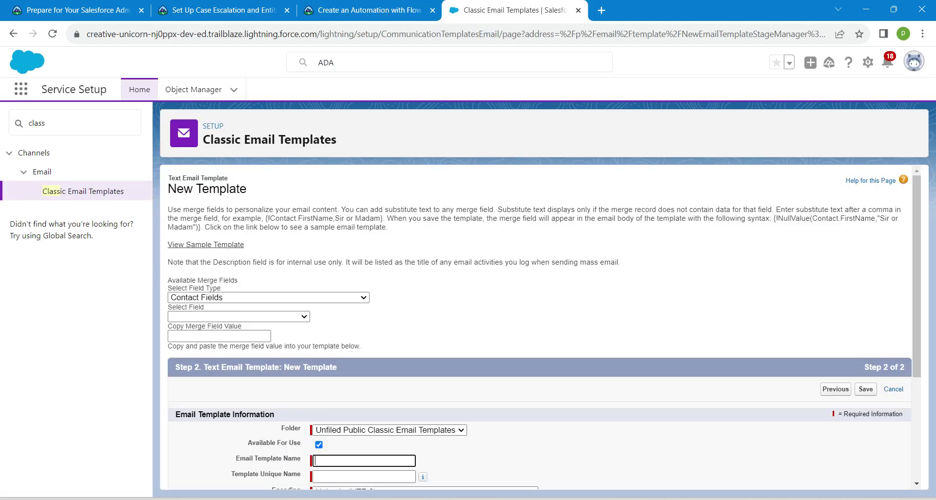
{"action": "key", "text": "ctrl+v"}
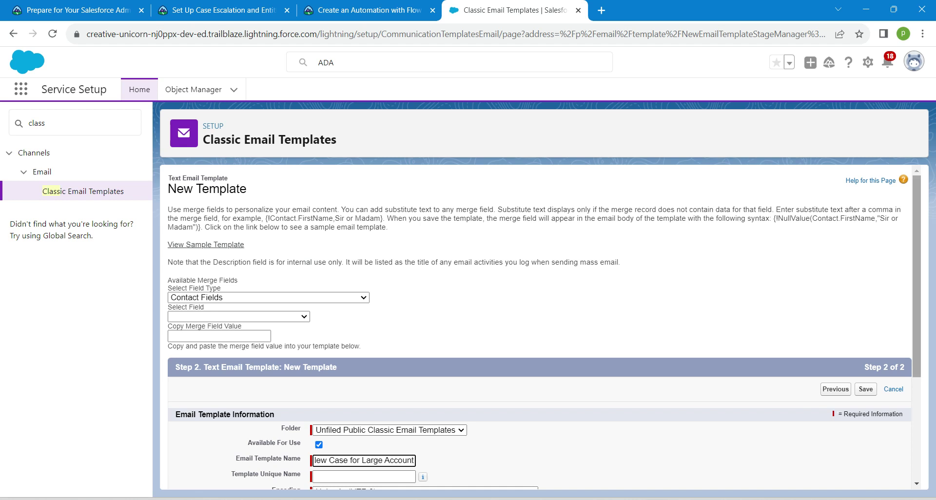
{"action": "scroll", "coordinate": [536, 332], "scroll_direction": "down", "scroll_amount": 3}
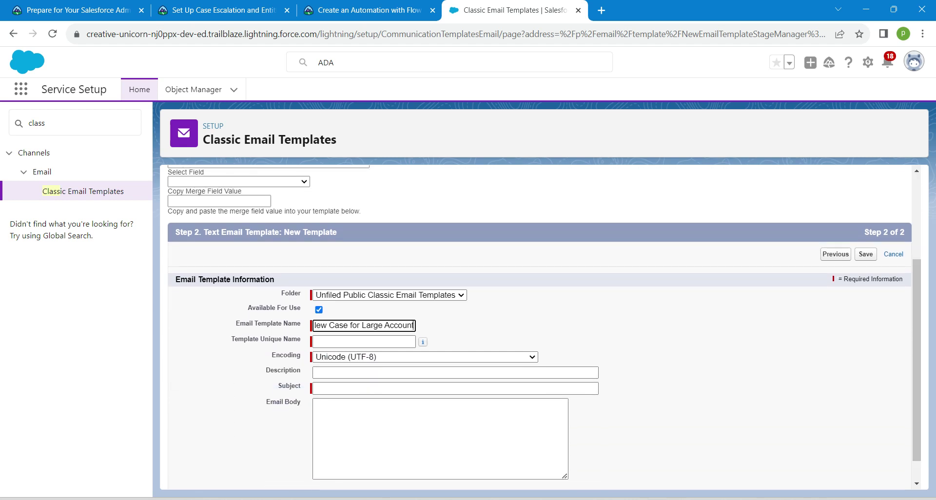
{"action": "key", "text": "Tab"}
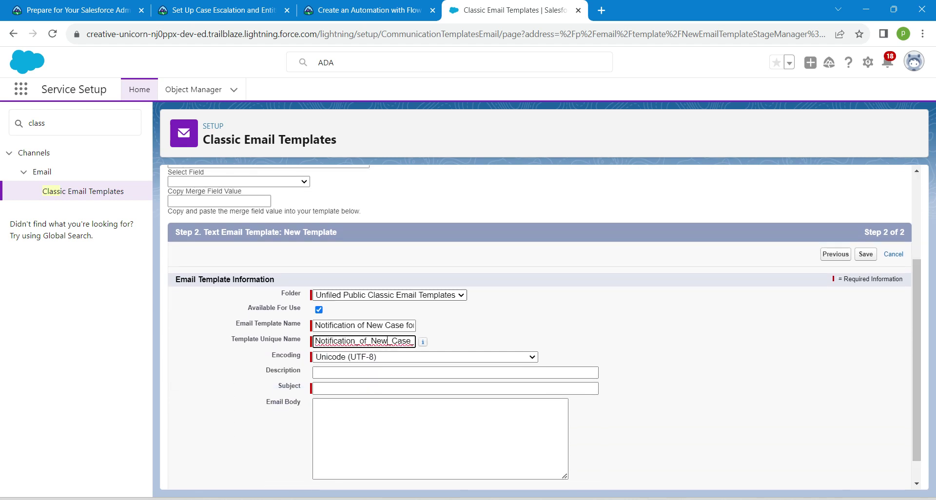
{"action": "left_click", "coordinate": [507, 312]}
Step: Copy the subject "New Case: {!Account.Name}" from the Trailhead instructions into the template's Subject, leaving the description blank
{"action": "left_click", "coordinate": [364, 10]}
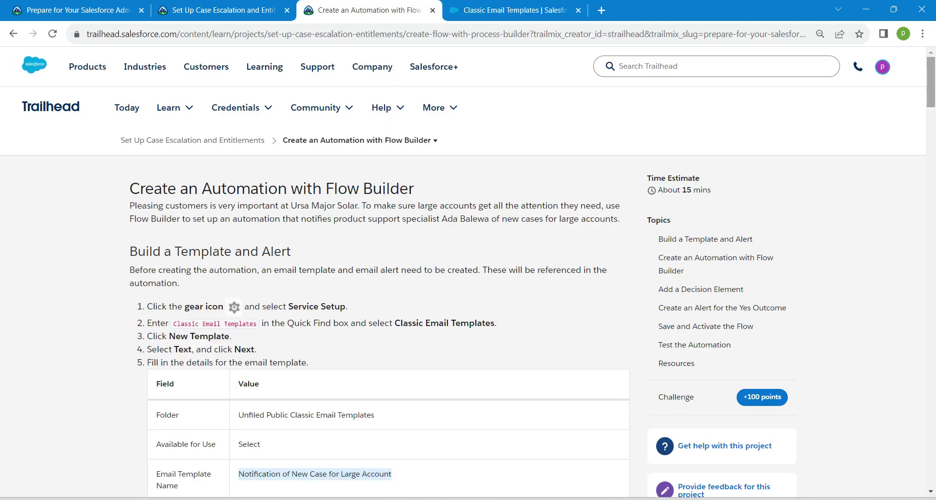
{"action": "scroll", "coordinate": [380, 292], "scroll_direction": "down", "scroll_amount": 7}
{"action": "scroll", "coordinate": [533, 295], "scroll_direction": "up", "scroll_amount": 1}
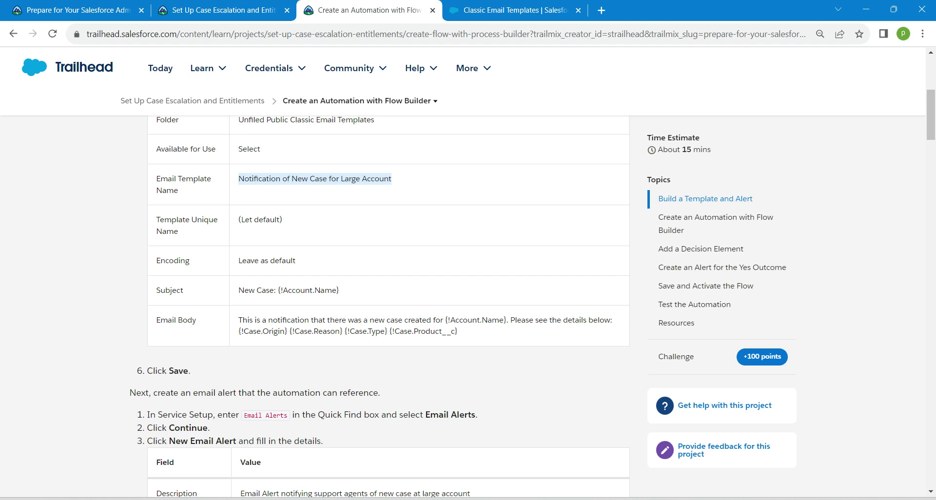
{"action": "left_click_drag", "start_coordinate": [239, 290], "coordinate": [340, 291]}
{"action": "key", "text": "ctrl+c"}
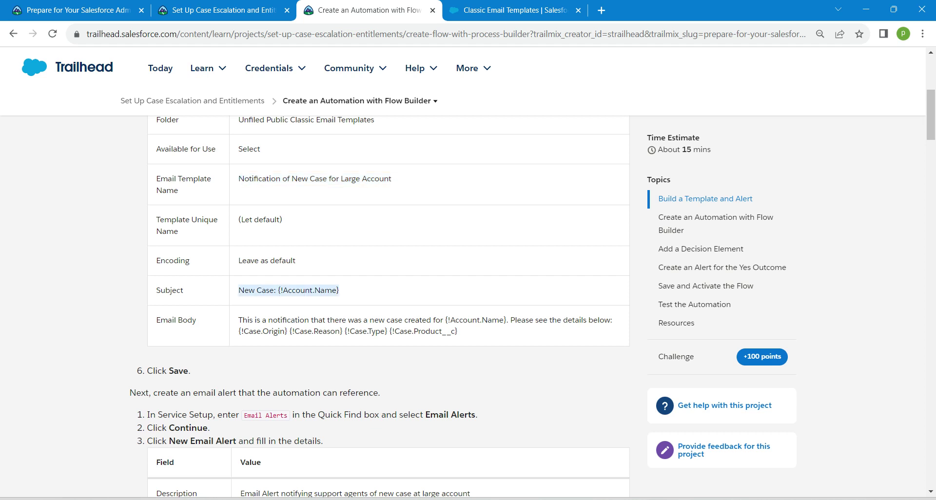
{"action": "left_click", "coordinate": [492, 10]}
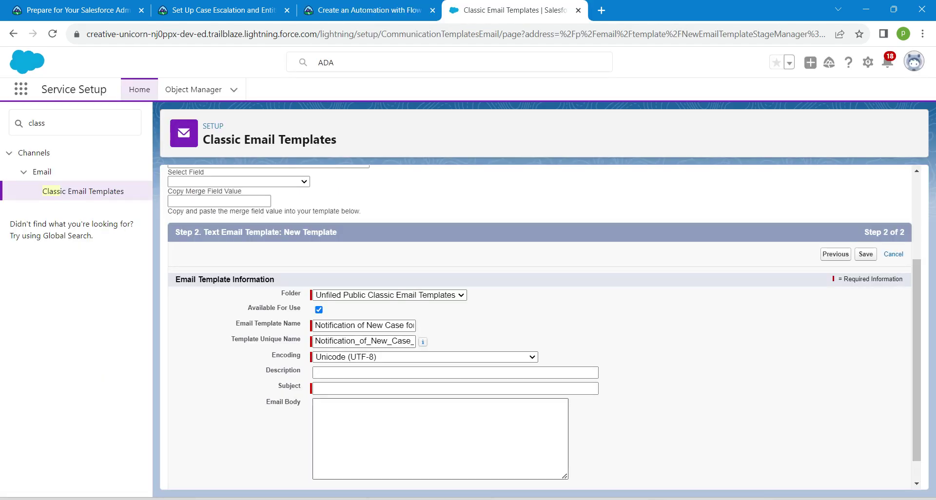
{"action": "left_click", "coordinate": [390, 388]}
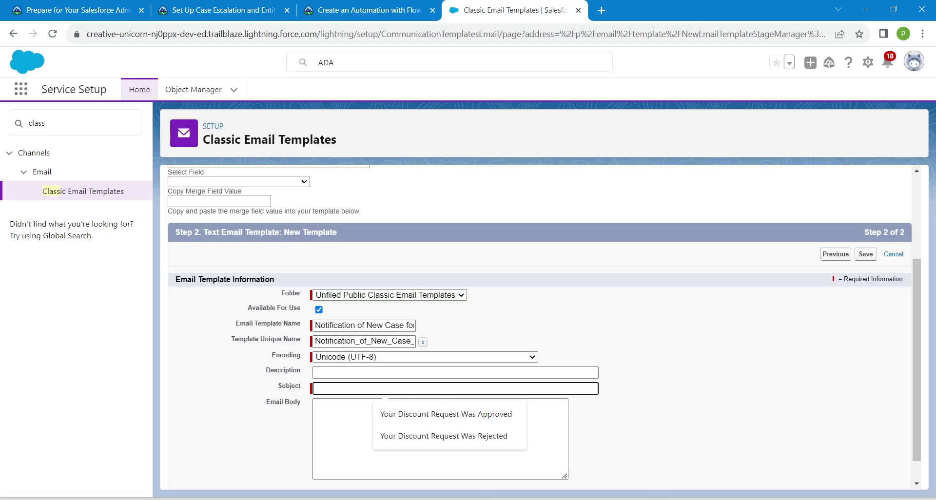
{"action": "key", "text": "ctrl+v"}
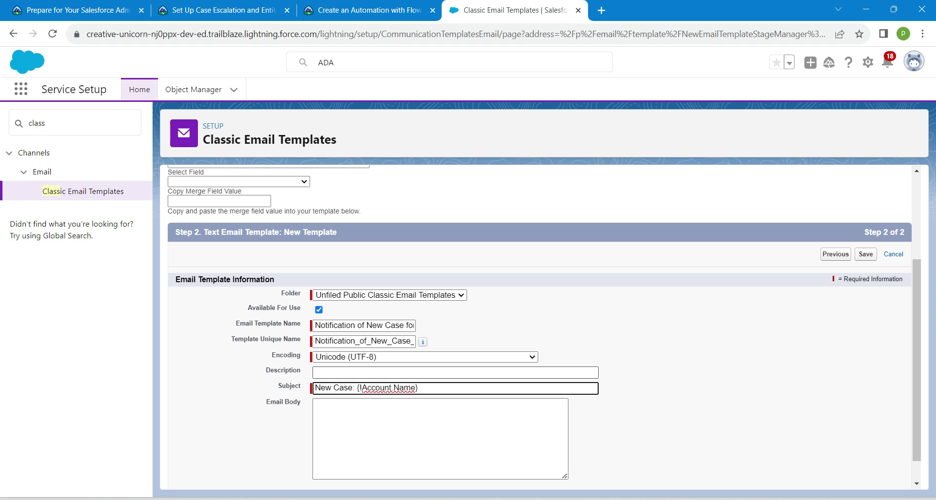
{"action": "left_click", "coordinate": [391, 373]}
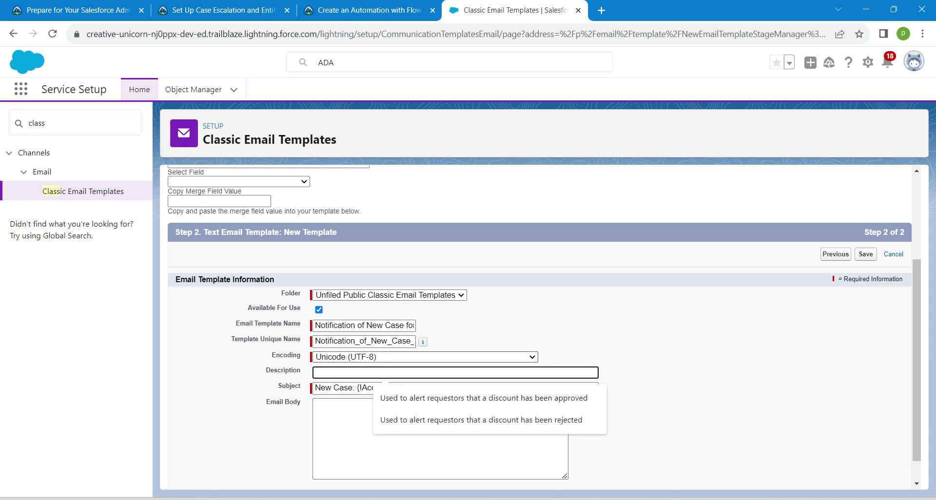
{"action": "left_click", "coordinate": [390, 358]}
{"action": "left_click", "coordinate": [390, 367]}
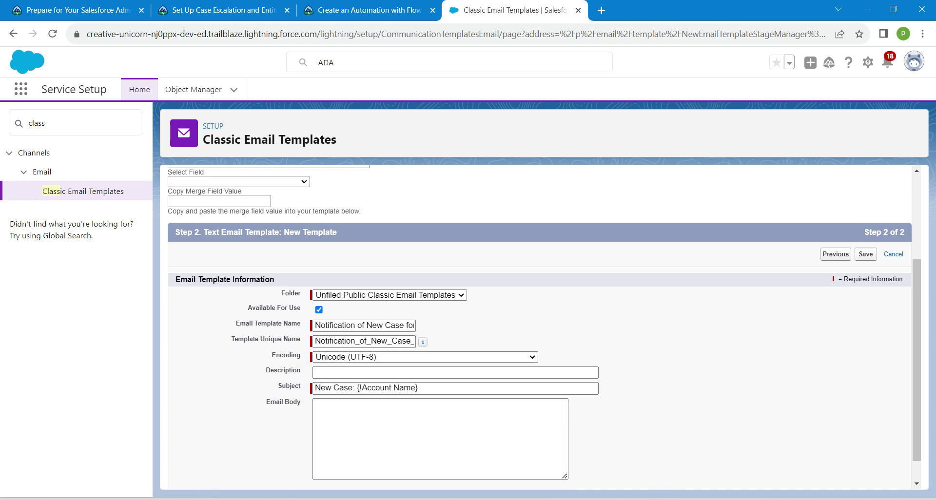
Step: Copy the new-case notification text with its account and case merge fields from the Trailhead instructions into the email body, and save the template
{"action": "key", "text": "alt+Tab"}
{"action": "left_click", "coordinate": [425, 429]}
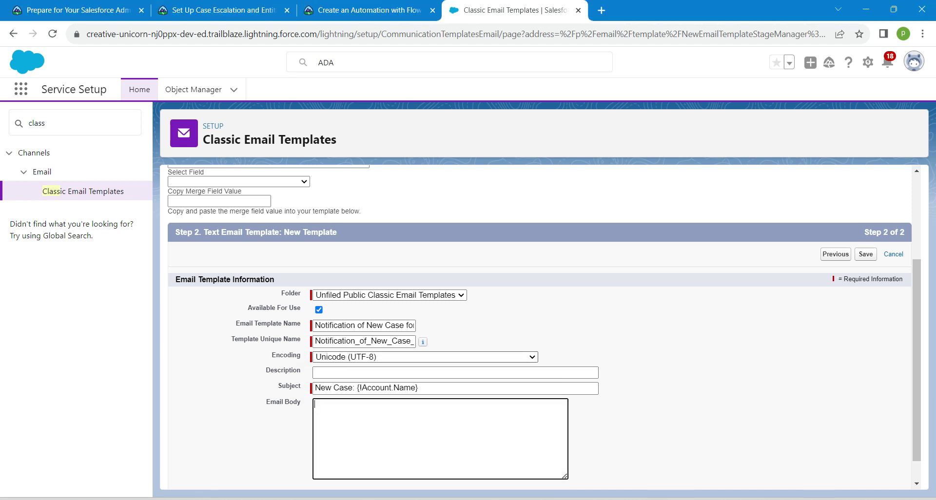
{"action": "key", "text": "ctrl+shift+Tab"}
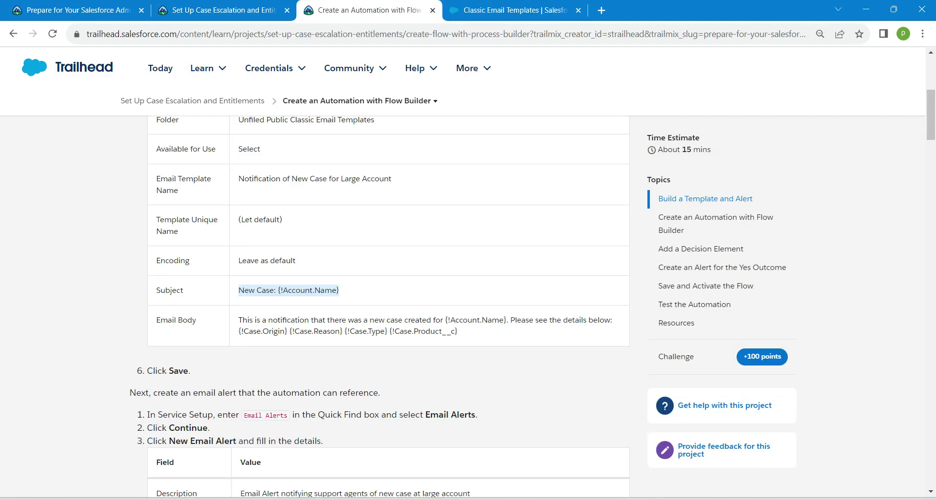
{"action": "mouse_move", "coordinate": [239, 321]}
{"action": "left_mouse_down"}
{"action": "mouse_move", "coordinate": [440, 332]}
{"action": "mouse_move", "coordinate": [464, 355]}
{"action": "mouse_move", "coordinate": [238, 321]}
{"action": "left_mouse_up"}
{"action": "key", "text": "ctrl+c"}
{"action": "left_click", "coordinate": [460, 333]}
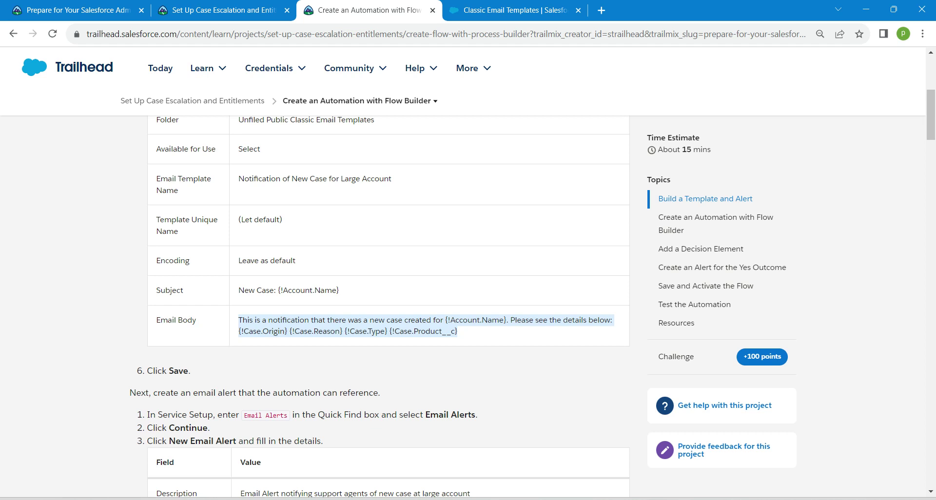
{"action": "key", "text": "ctrl+Tab"}
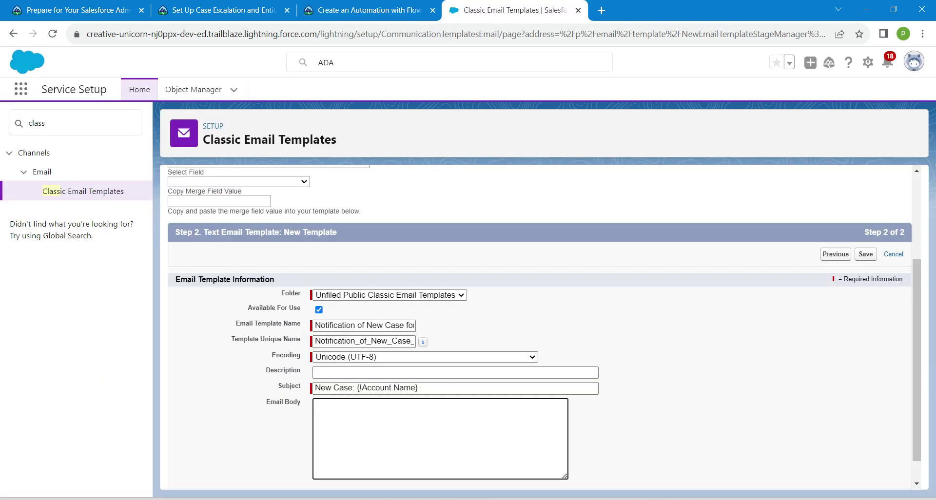
{"action": "key", "text": "ctrl+v"}
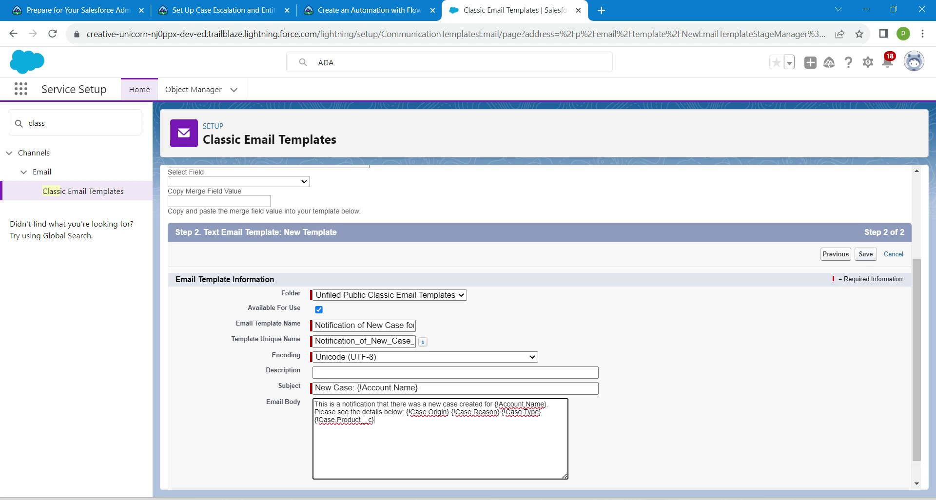
{"action": "left_click", "coordinate": [866, 254]}
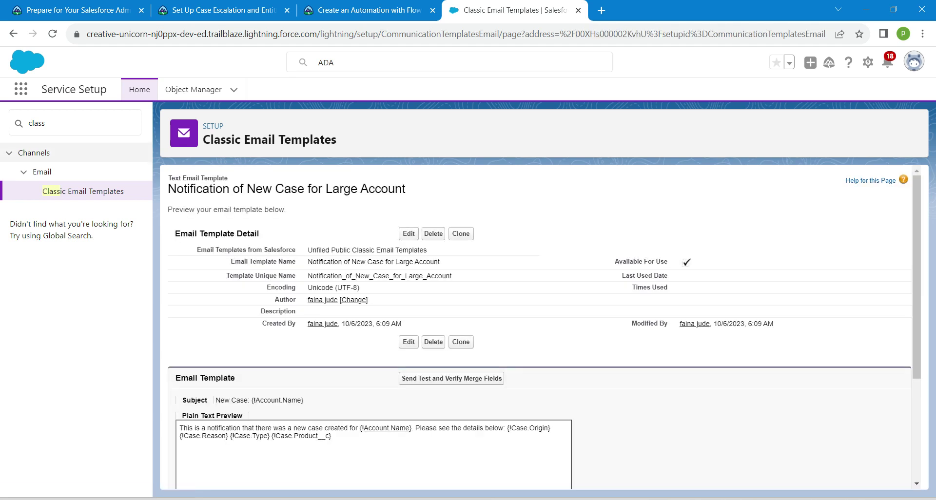
Step: Find Email Alerts in Service Setup, continue past the workflow introduction, and start a new email alert
{"action": "double_click", "coordinate": [37, 124]}
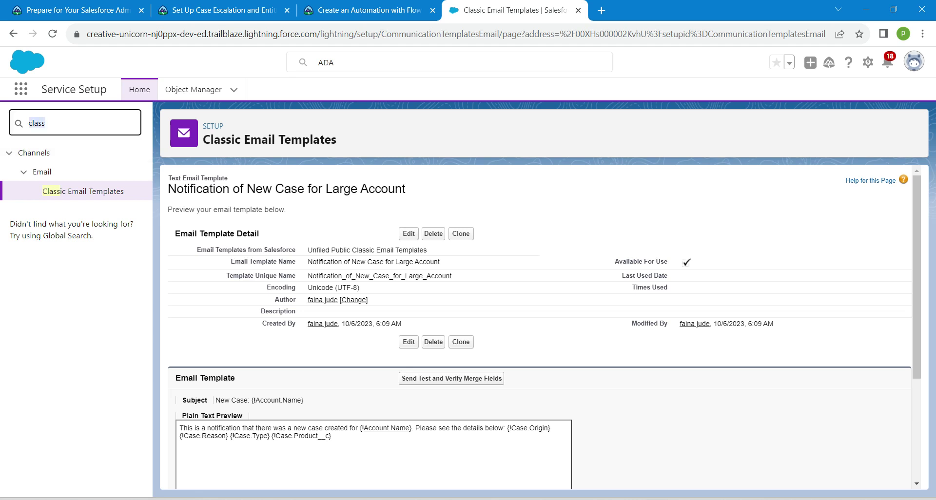
{"action": "left_click", "coordinate": [684, 499]}
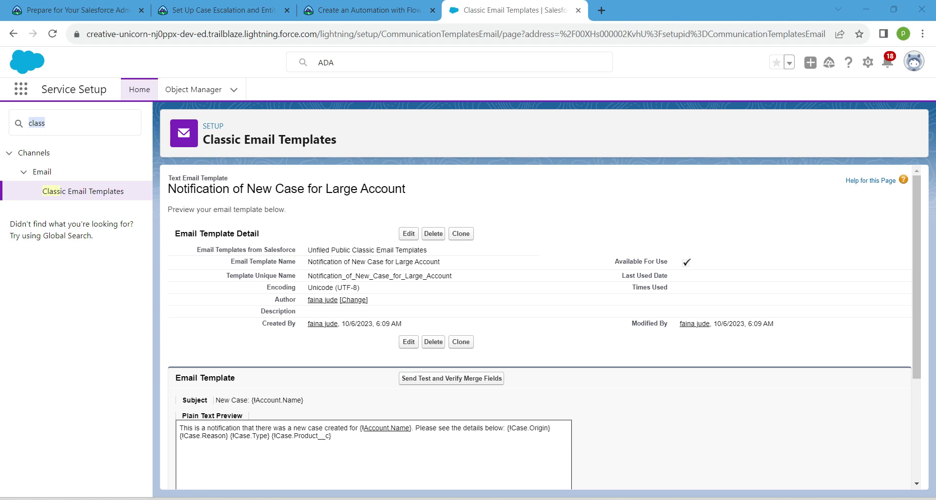
{"action": "double_click", "coordinate": [37, 123]}
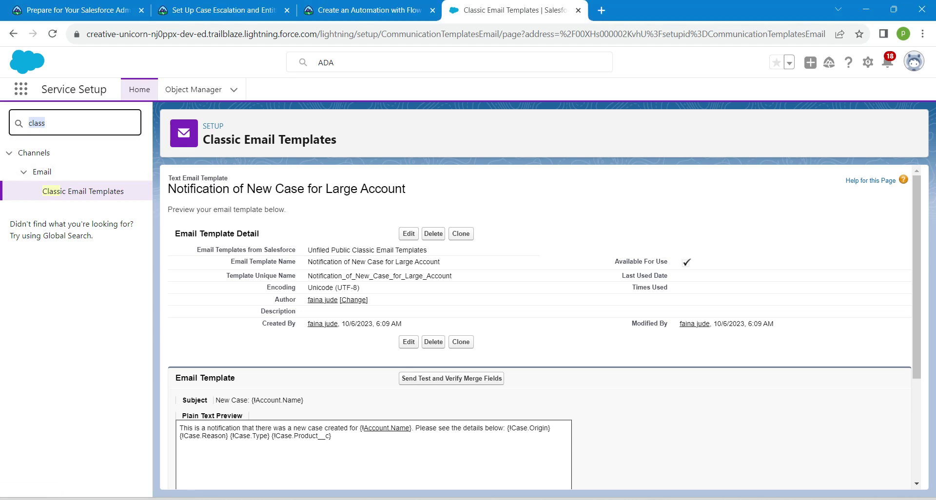
{"action": "key", "text": "BackSpace"}
{"action": "type", "text": "e"}
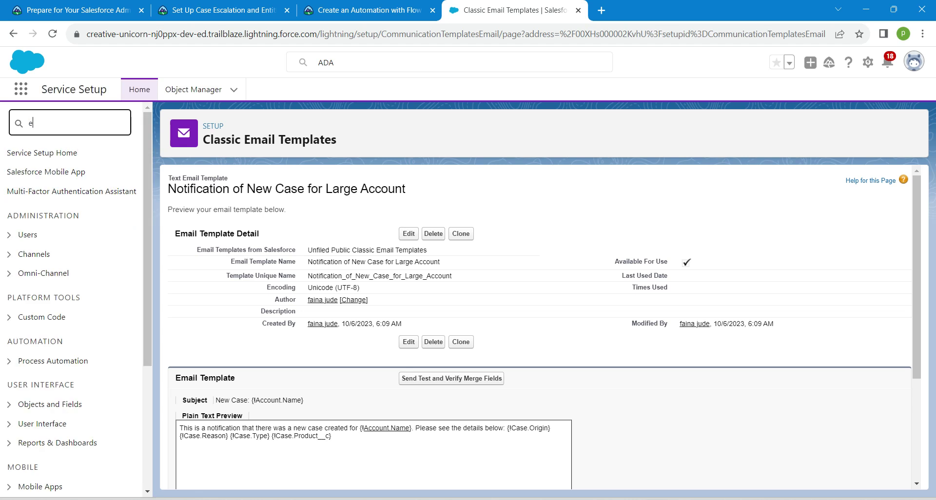
{"action": "type", "text": "mail"}
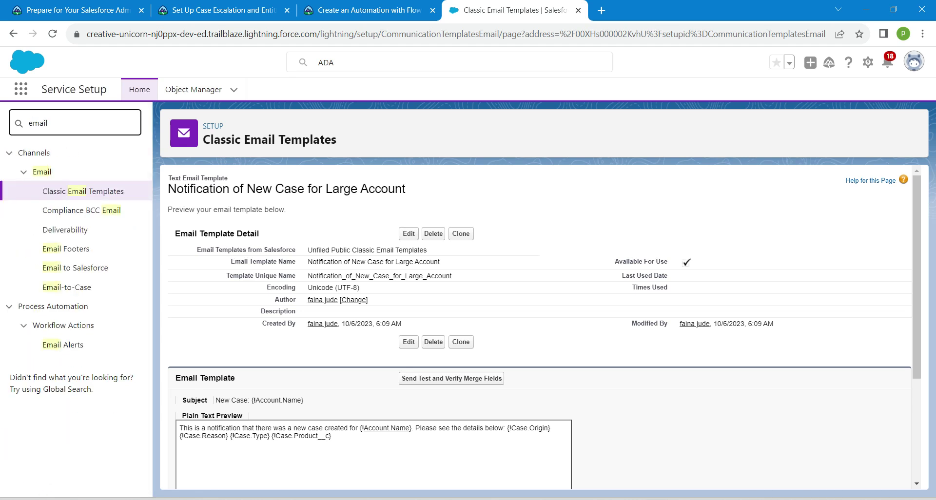
{"action": "left_click", "coordinate": [63, 345]}
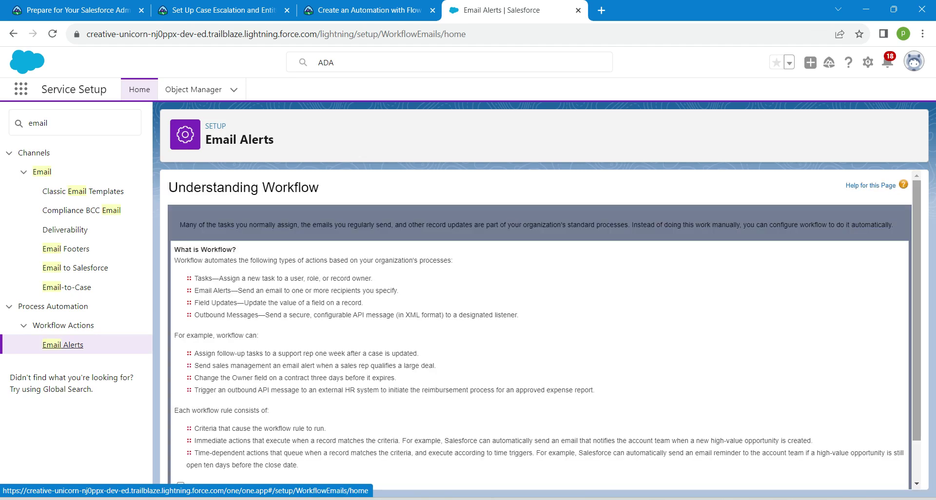
{"action": "scroll", "coordinate": [544, 328], "scroll_direction": "down", "scroll_amount": 2}
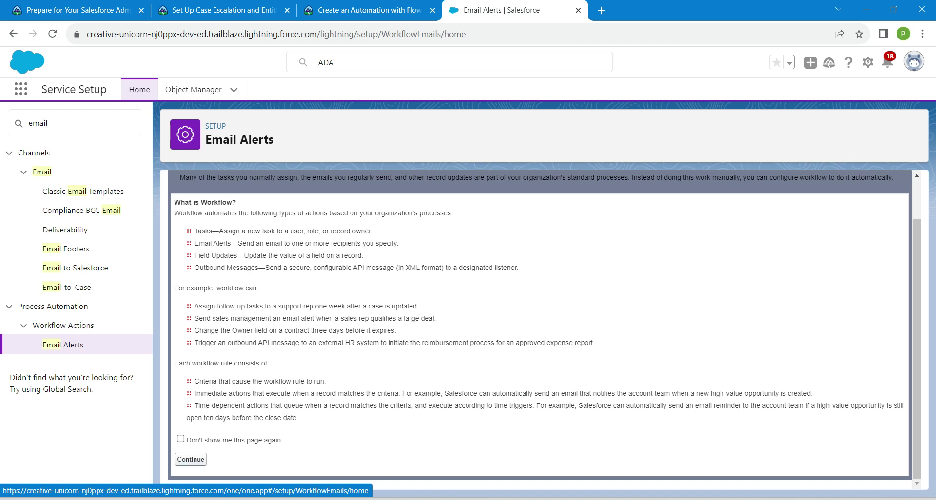
{"action": "left_click", "coordinate": [191, 460]}
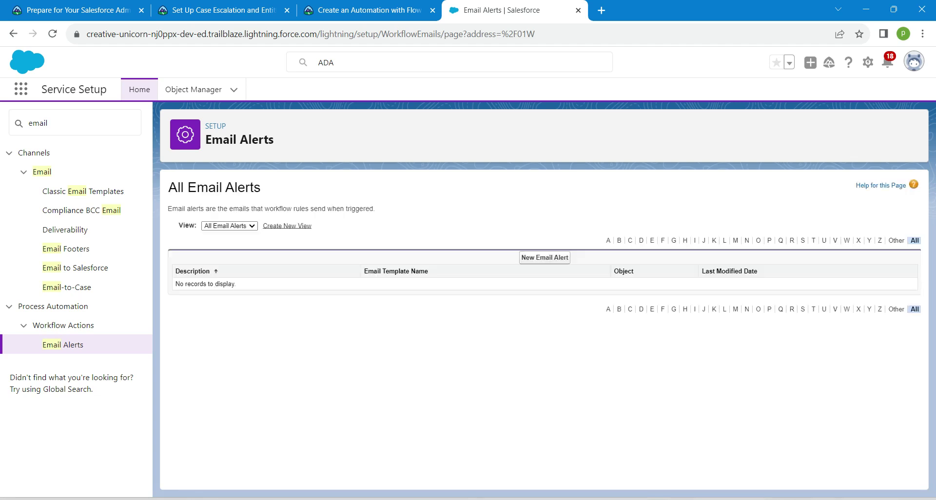
{"action": "left_click", "coordinate": [544, 258]}
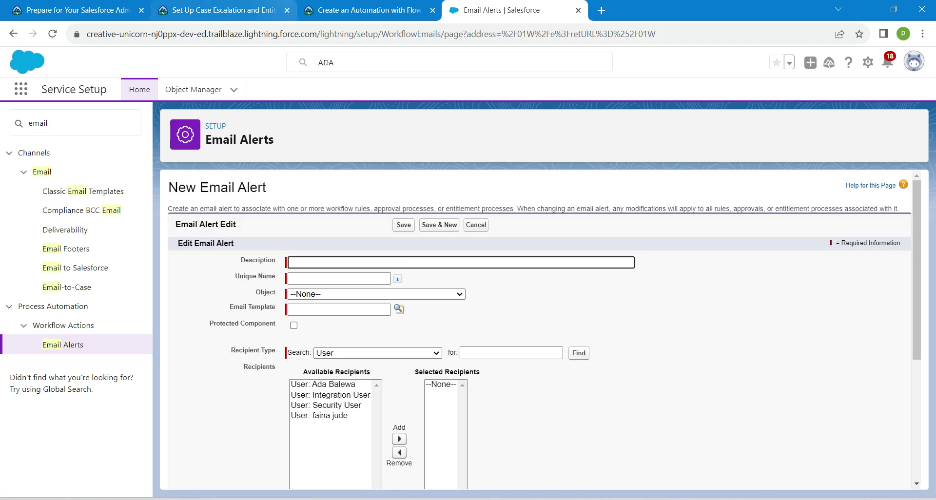
Step: Copy "Email Alert notifying support agents of new case at large account" from the Trailhead instructions into the alert's Description, accepting the default unique name
{"action": "left_click", "coordinate": [342, 10]}
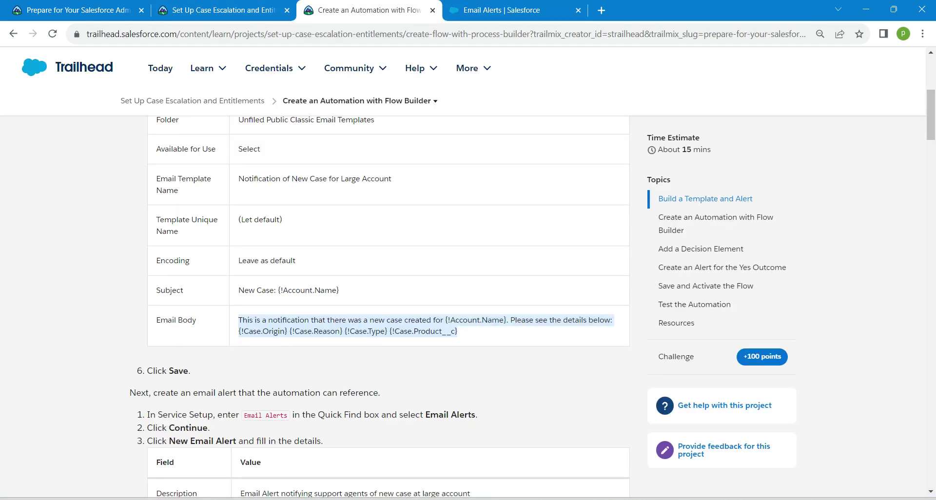
{"action": "scroll", "coordinate": [380, 307], "scroll_direction": "down", "scroll_amount": 6}
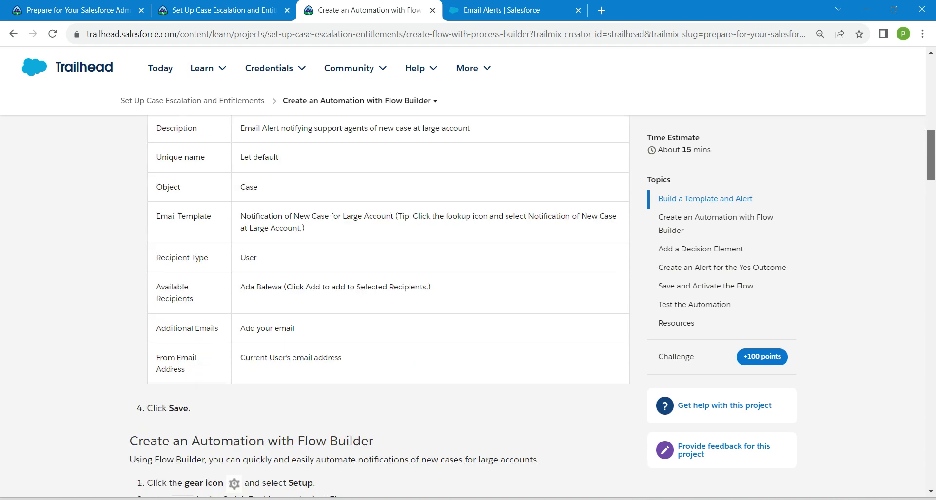
{"action": "left_click_drag", "start_coordinate": [240, 127], "coordinate": [470, 128]}
{"action": "key", "text": "ctrl+c"}
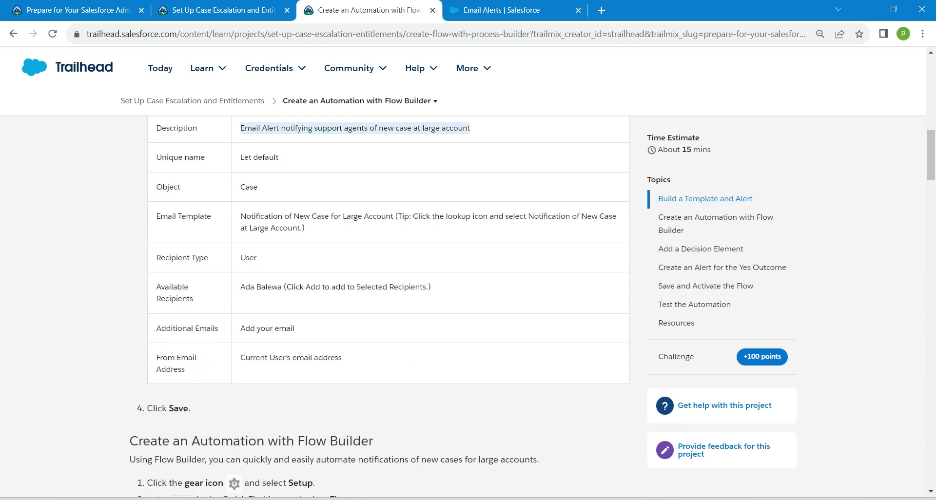
{"action": "left_click", "coordinate": [502, 9]}
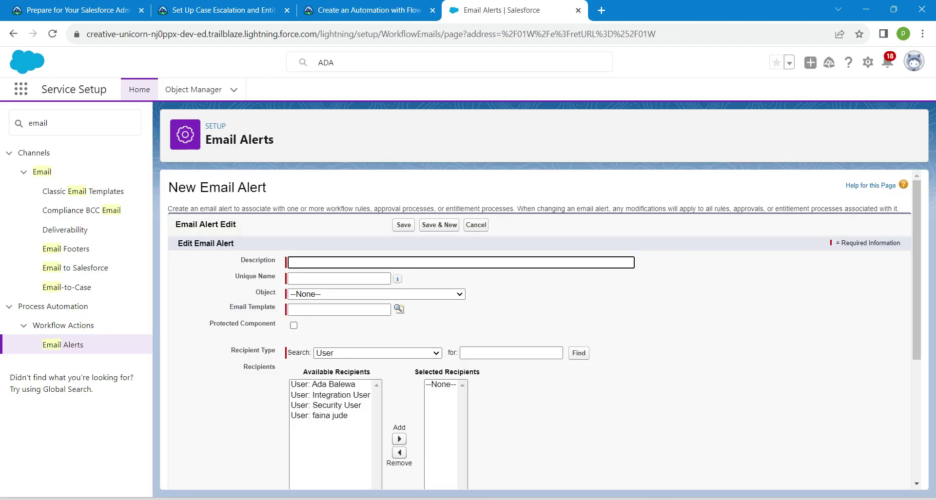
{"action": "key", "text": "ctrl+v"}
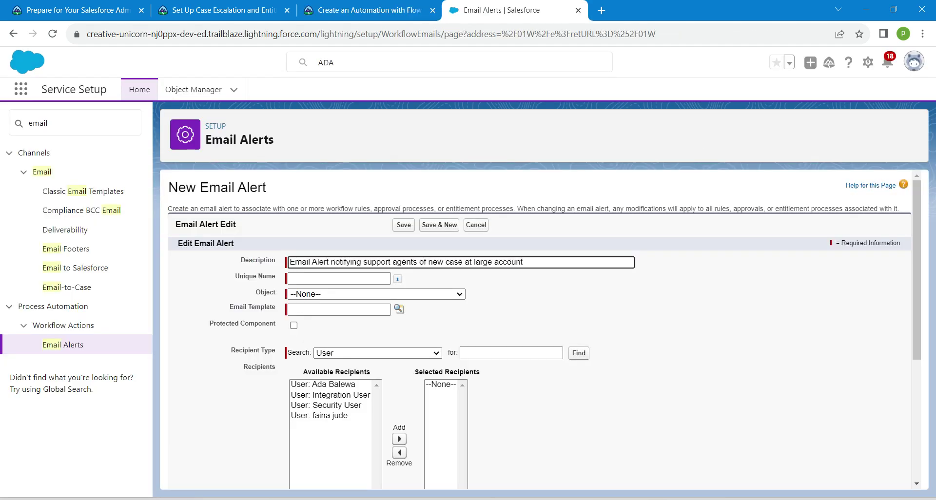
{"action": "left_click", "coordinate": [366, 278]}
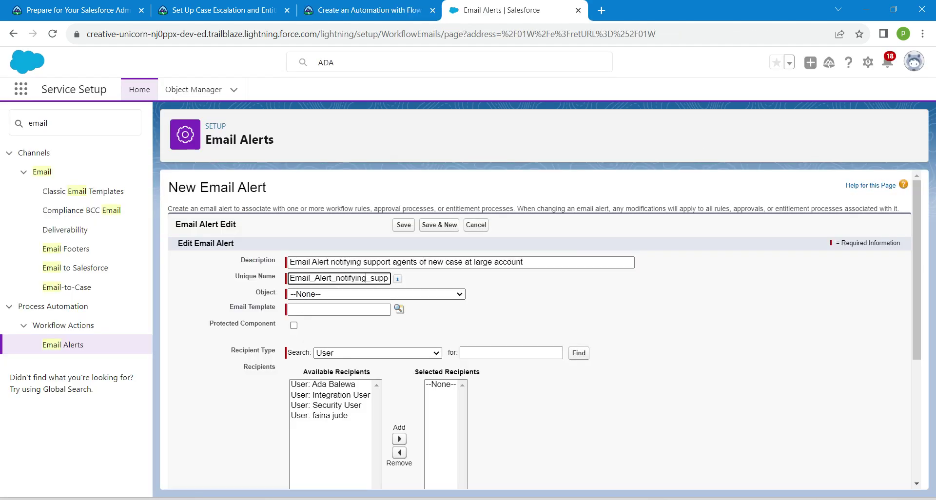
Step: Set the alert's object to Case and look up "Notification of New Case for Large Account" as its email template
{"action": "left_click", "coordinate": [371, 295]}
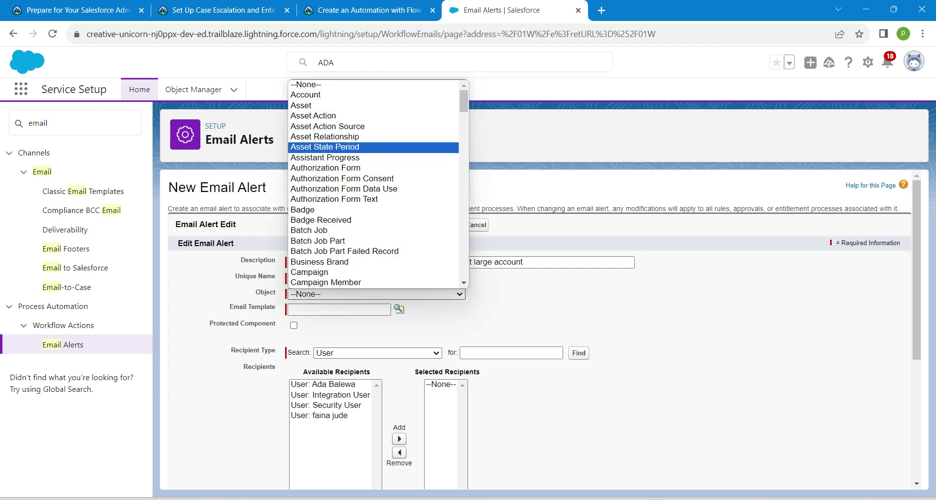
{"action": "scroll", "coordinate": [373, 147], "scroll_direction": "down", "scroll_amount": 4}
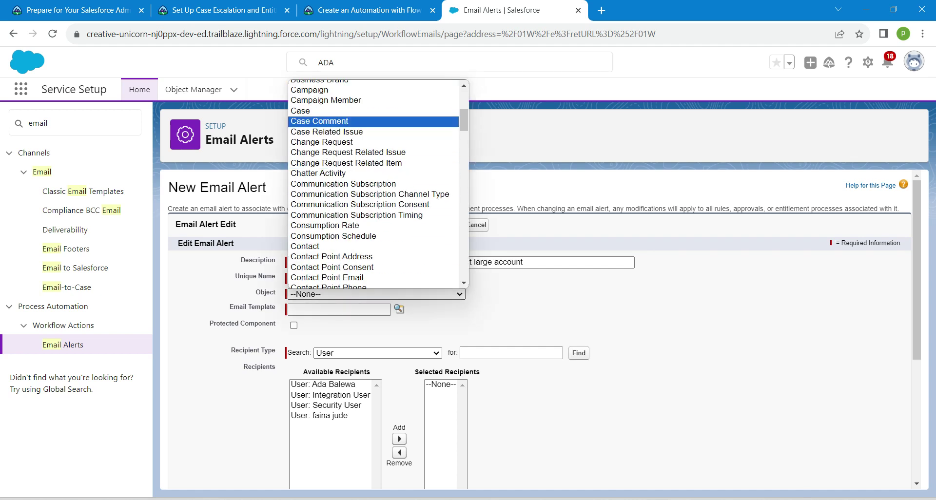
{"action": "left_click", "coordinate": [374, 111]}
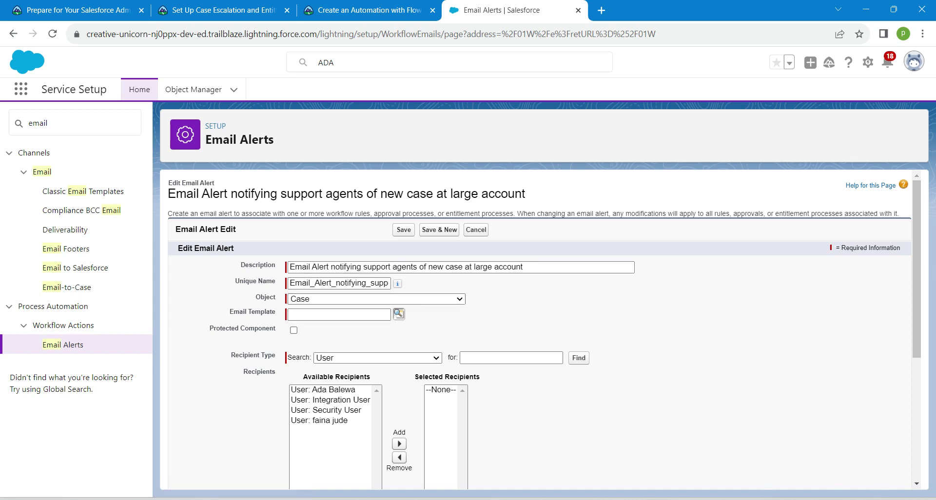
{"action": "left_click", "coordinate": [399, 314]}
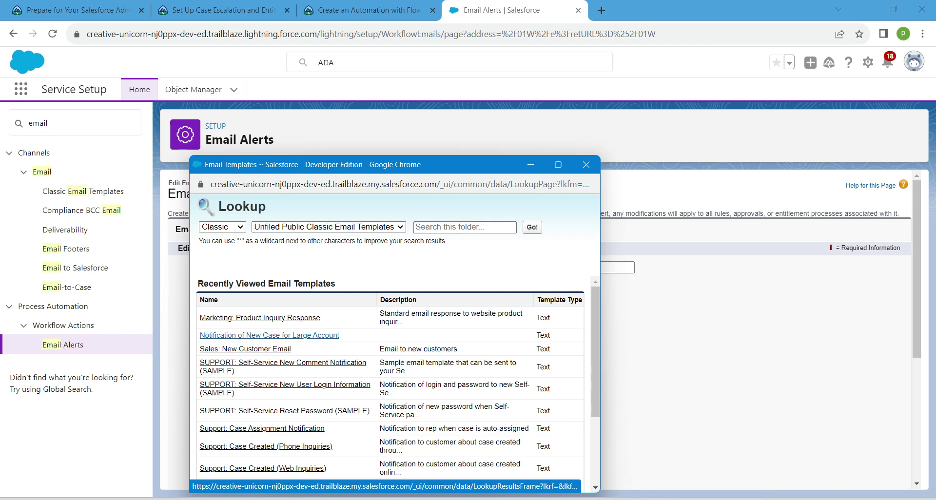
{"action": "left_click", "coordinate": [268, 336]}
{"action": "left_click", "coordinate": [370, 337]}
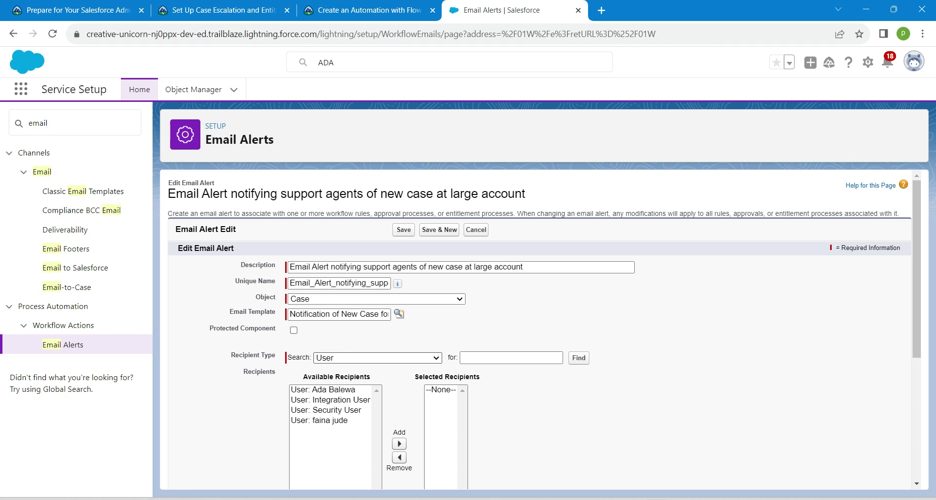
Step: Keep the recipient type as User and add the first available user, the one named in the Trailhead instructions, to the selected recipients
{"action": "left_click", "coordinate": [378, 358]}
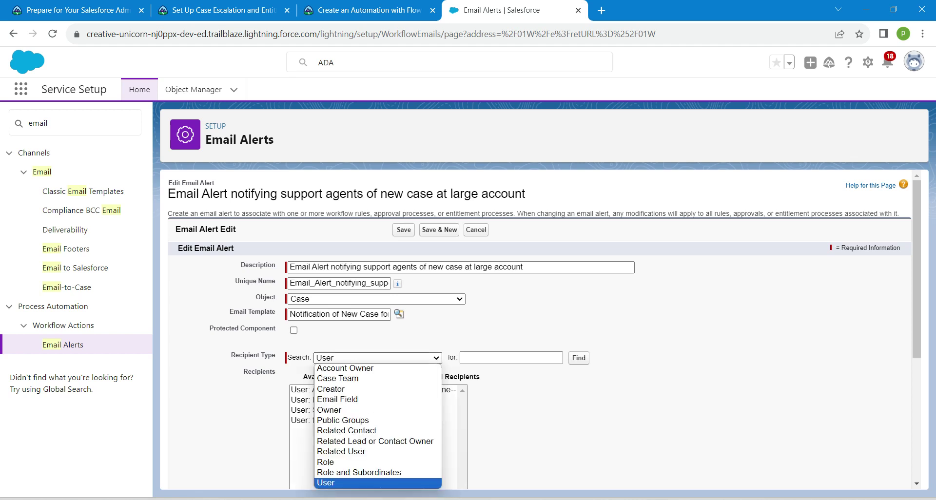
{"action": "left_click", "coordinate": [378, 358]}
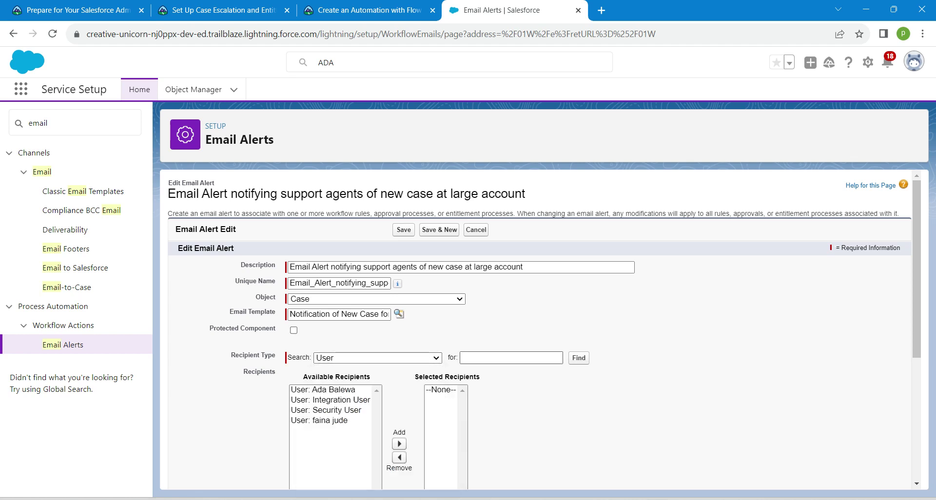
{"action": "left_click", "coordinate": [511, 358]}
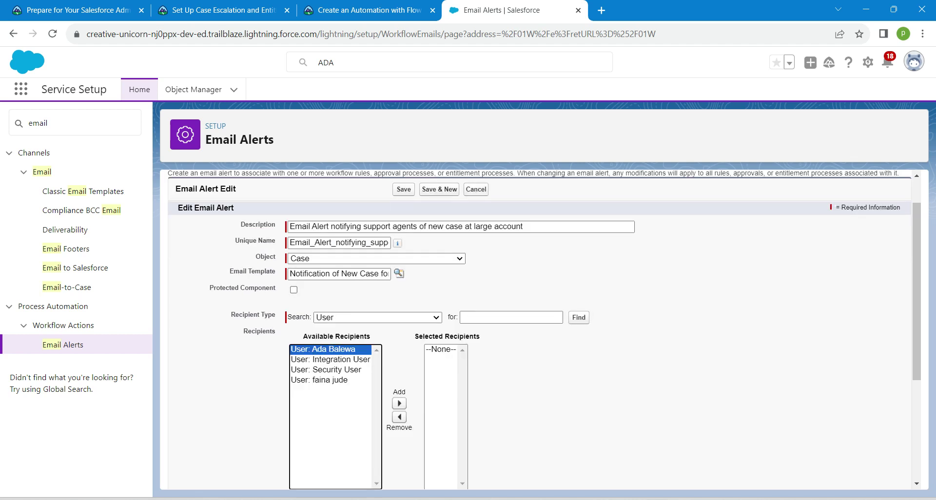
{"action": "left_click", "coordinate": [400, 403]}
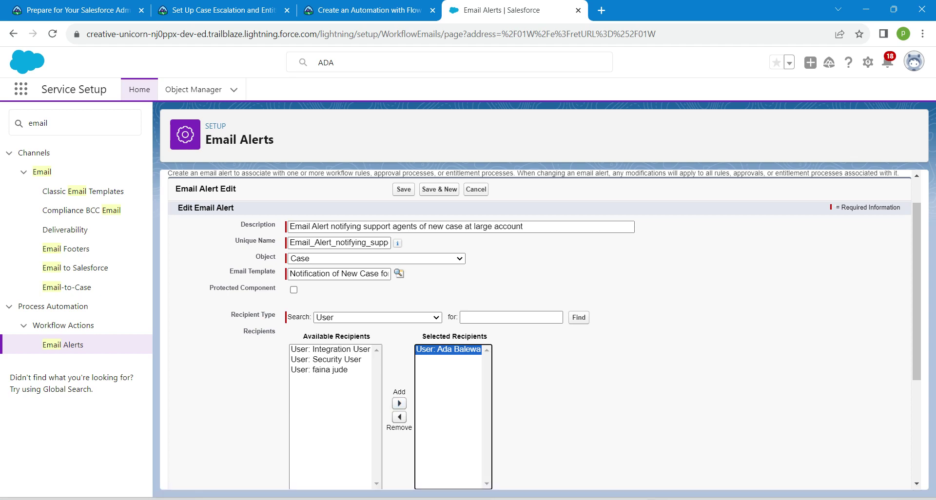
{"action": "scroll", "coordinate": [545, 330], "scroll_direction": "down", "scroll_amount": 3}
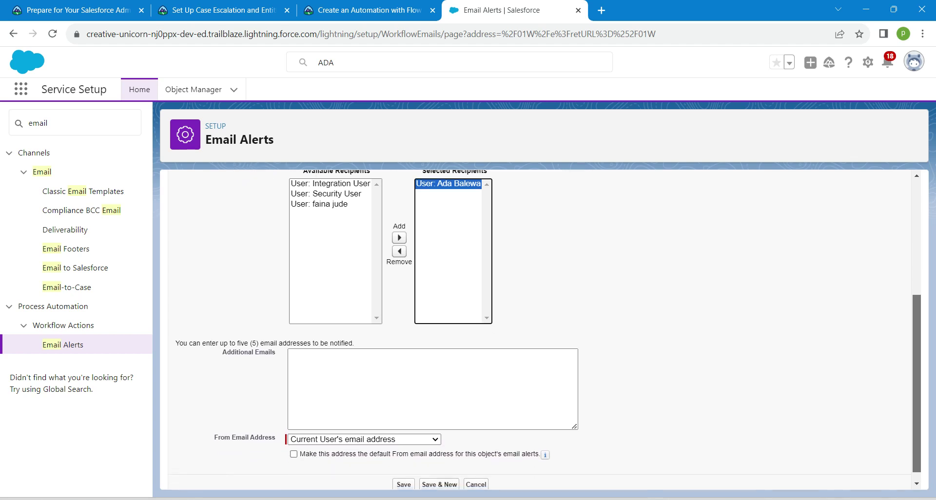
{"action": "left_click_drag", "start_coordinate": [916, 384], "coordinate": [917, 390]}
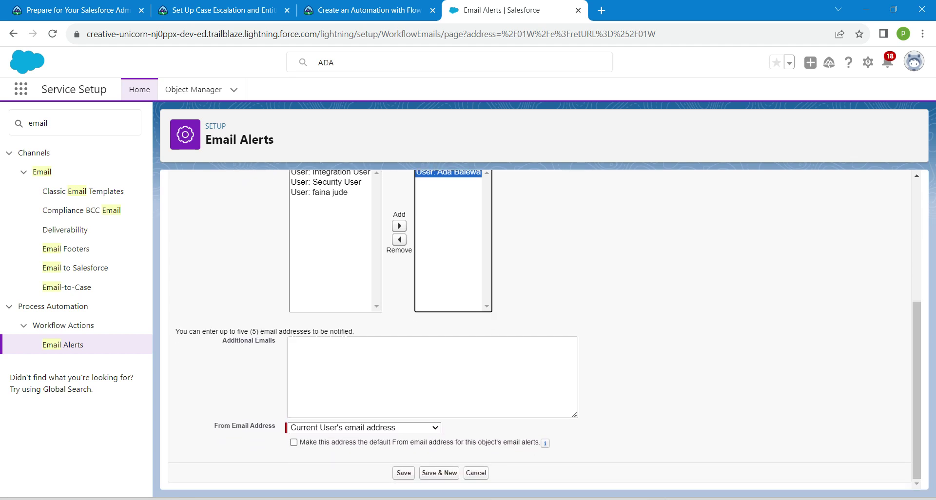
{"action": "left_click", "coordinate": [433, 377]}
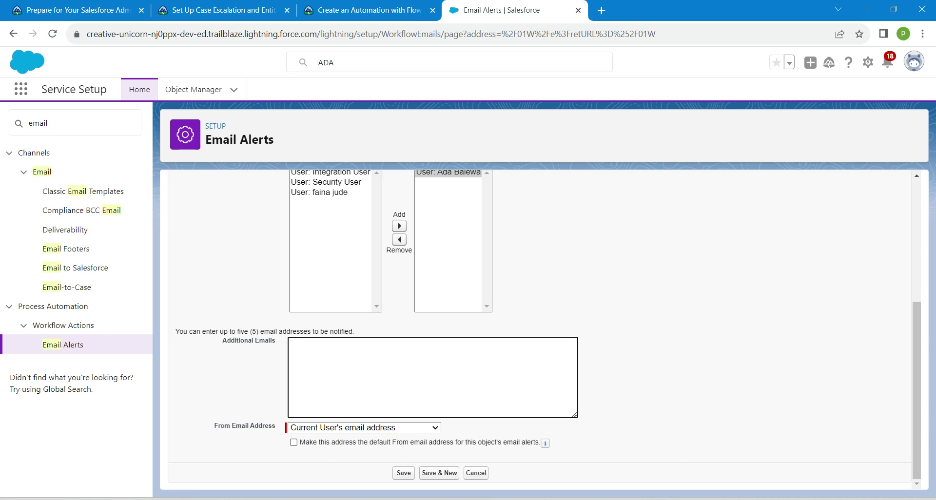
{"action": "key", "text": "ctrl+v"}
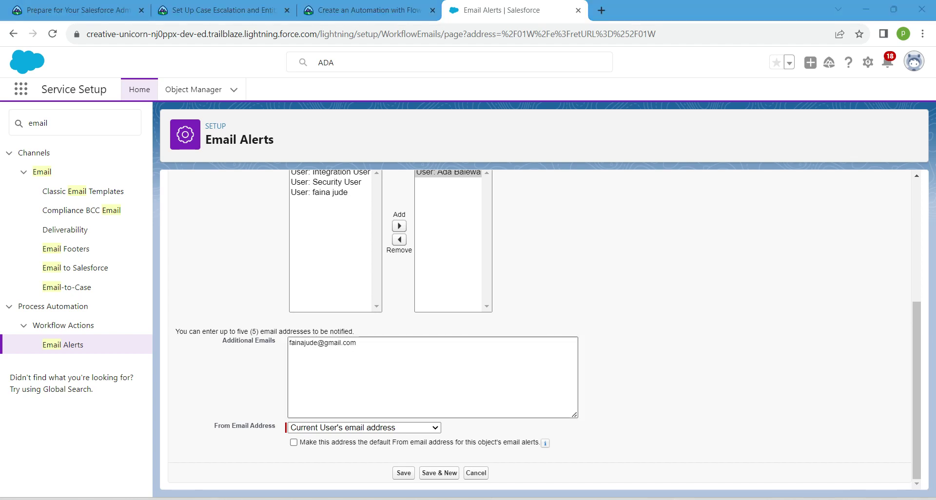
{"action": "double_click", "coordinate": [350, 343]}
{"action": "left_click", "coordinate": [357, 343]}
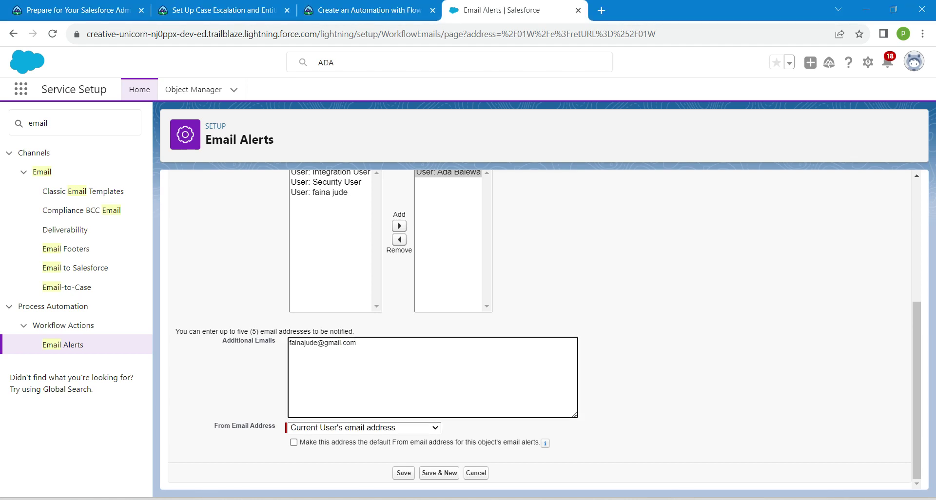
{"action": "left_click", "coordinate": [404, 473]}
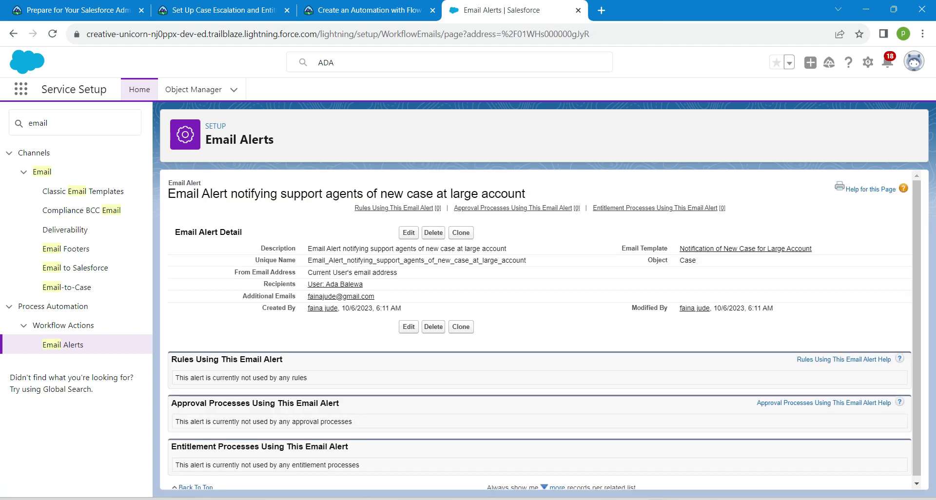
Step: Switch from Service Setup to the main Setup and find and open the Flows page
{"action": "left_click", "coordinate": [868, 63]}
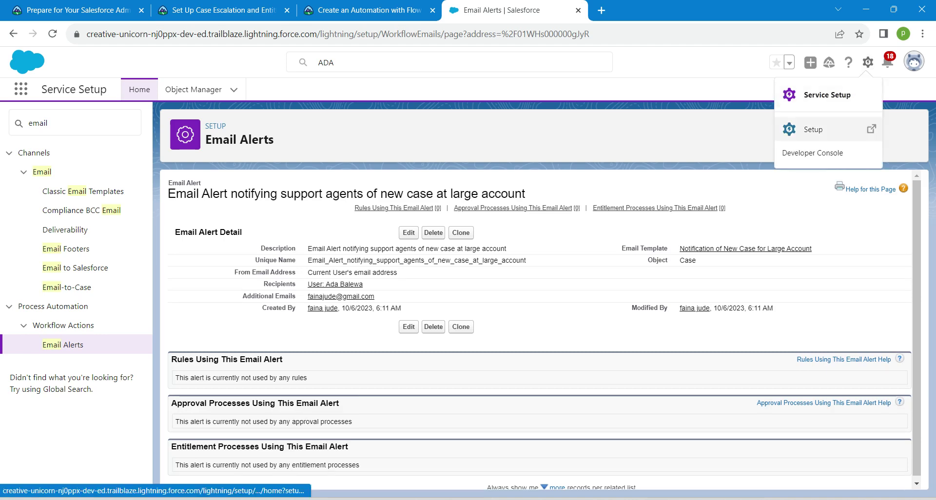
{"action": "left_click", "coordinate": [813, 129]}
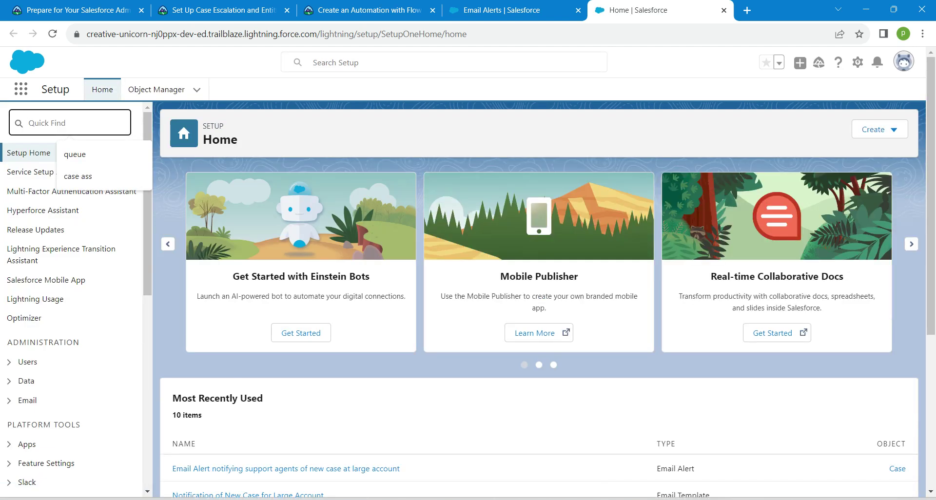
{"action": "type", "text": "flow"}
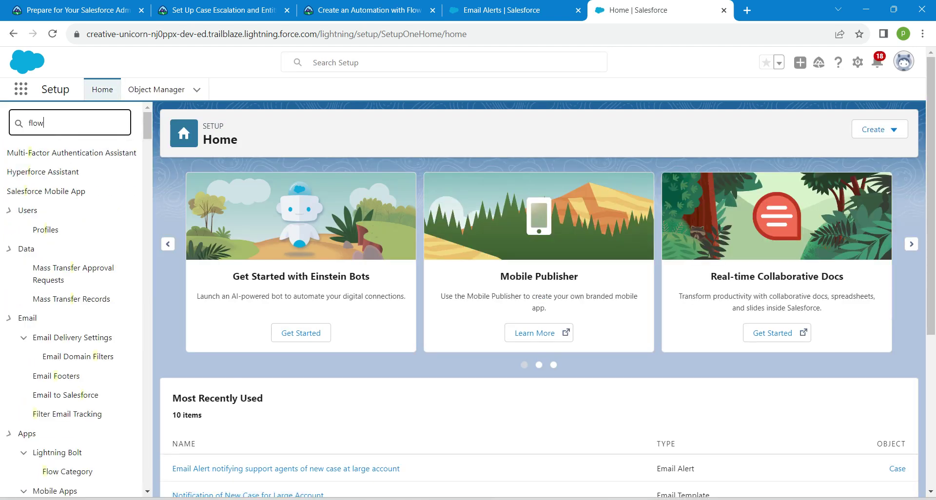
{"action": "left_click", "coordinate": [42, 307]}
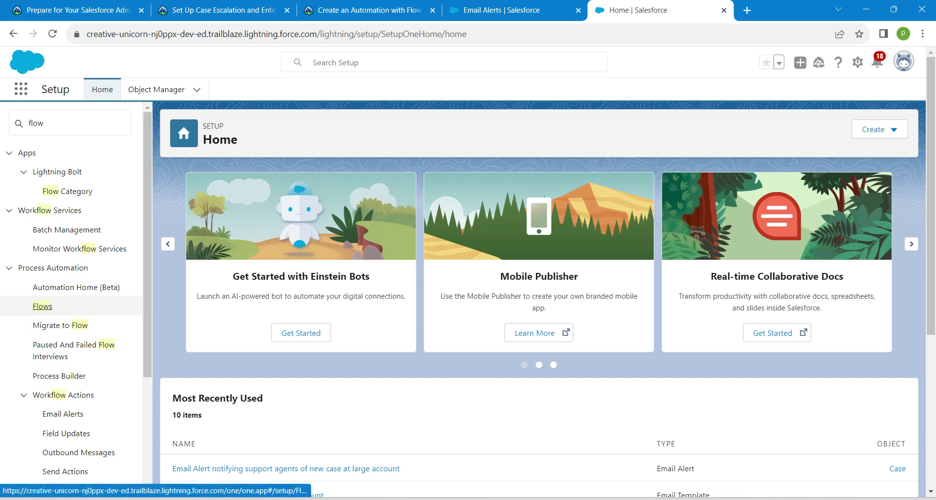
{"action": "left_click", "coordinate": [42, 307]}
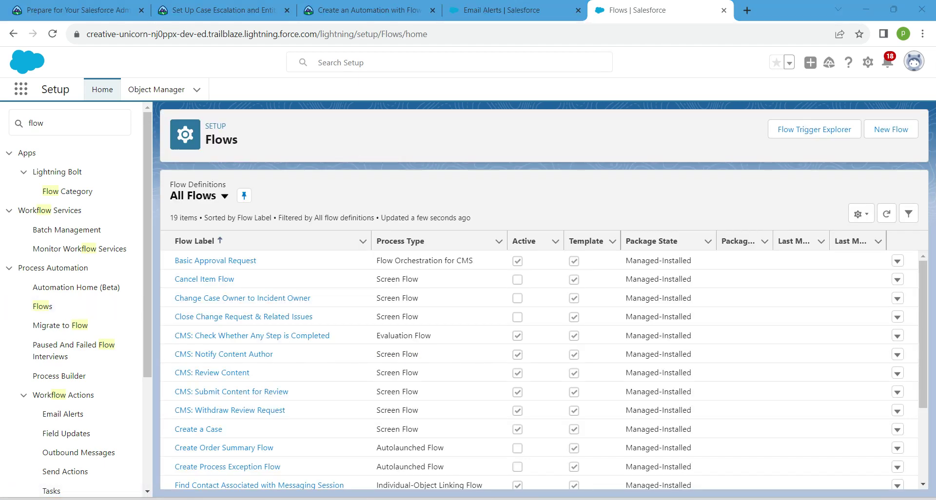
Step: Create a new flow of the Record-Triggered Flow type
{"action": "left_click", "coordinate": [891, 130]}
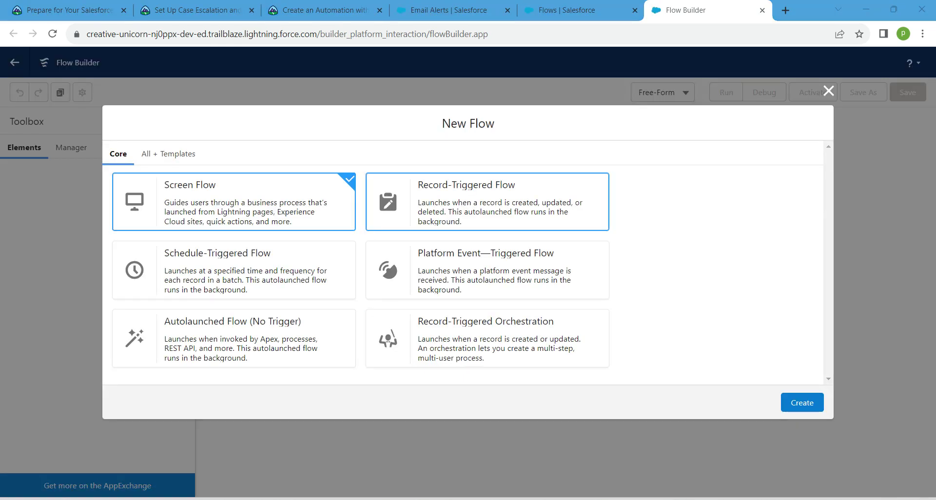
{"action": "left_click", "coordinate": [508, 205]}
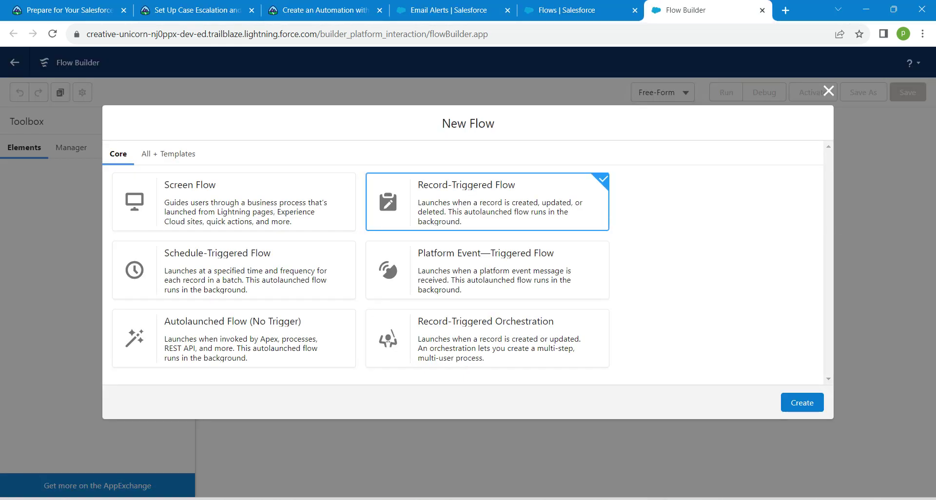
{"action": "left_click", "coordinate": [802, 403]}
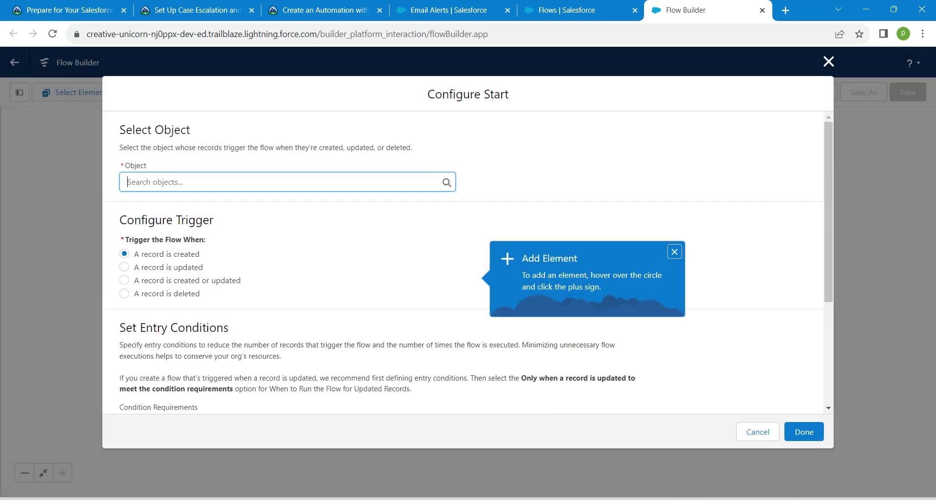
Step: Configure the flow to start when a Case record is created, with no entry conditions and optimized for Actions and Related Records
{"action": "type", "text": "case"}
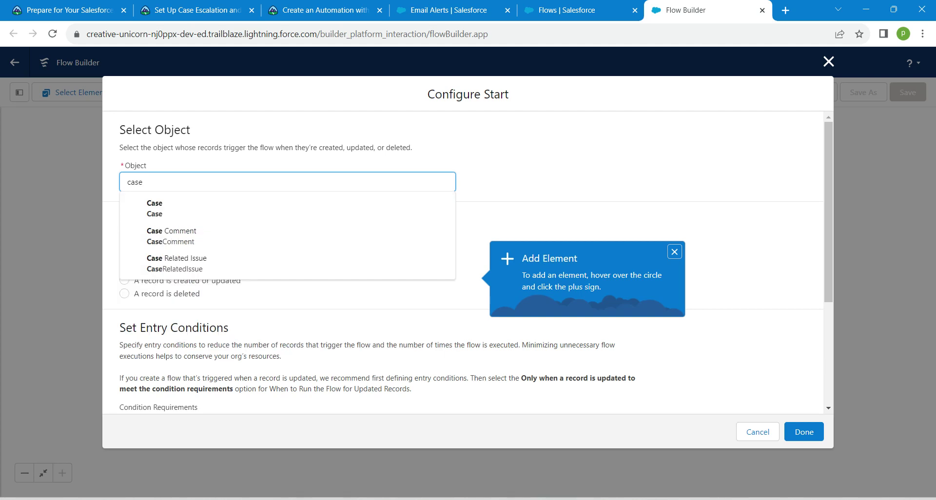
{"action": "key", "text": "Down"}
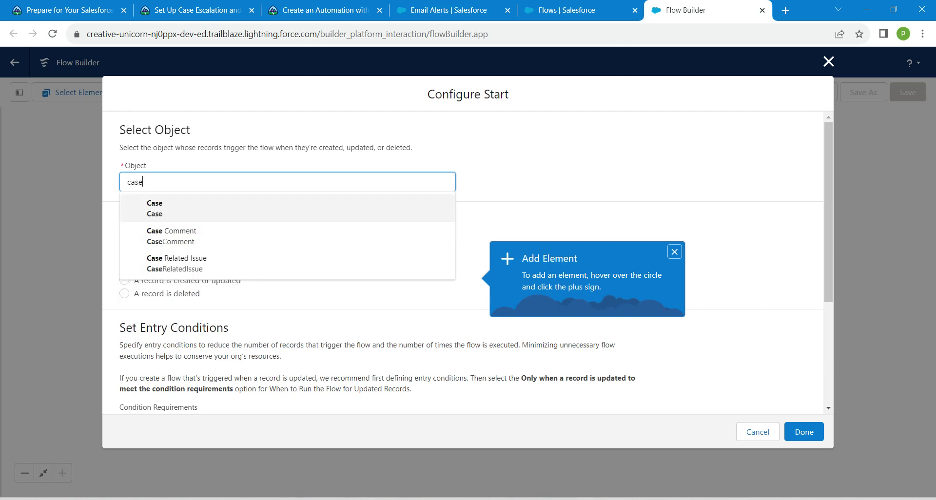
{"action": "key", "text": "Return"}
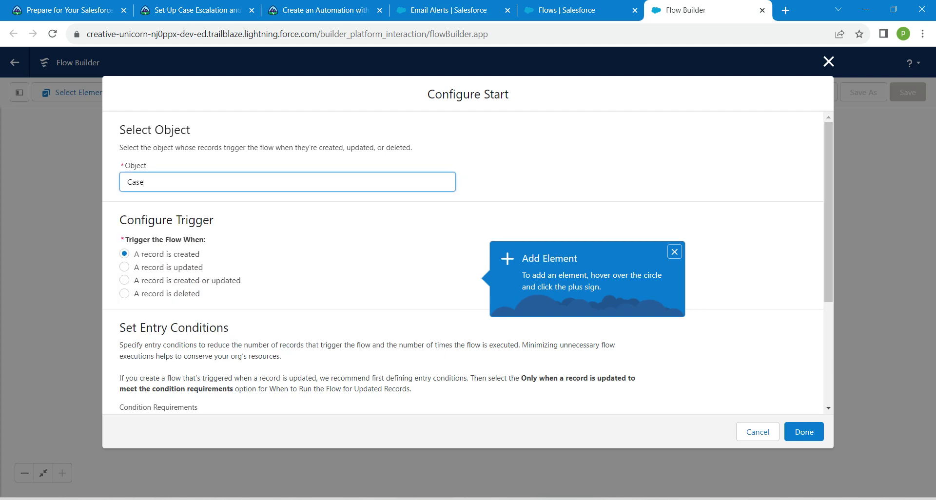
{"action": "key", "text": "Tab"}
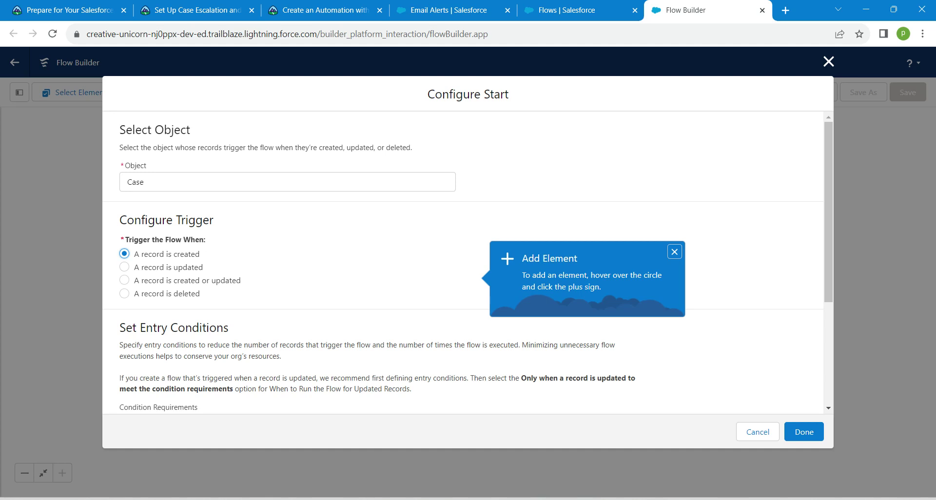
{"action": "scroll", "coordinate": [468, 263], "scroll_direction": "down", "scroll_amount": 4}
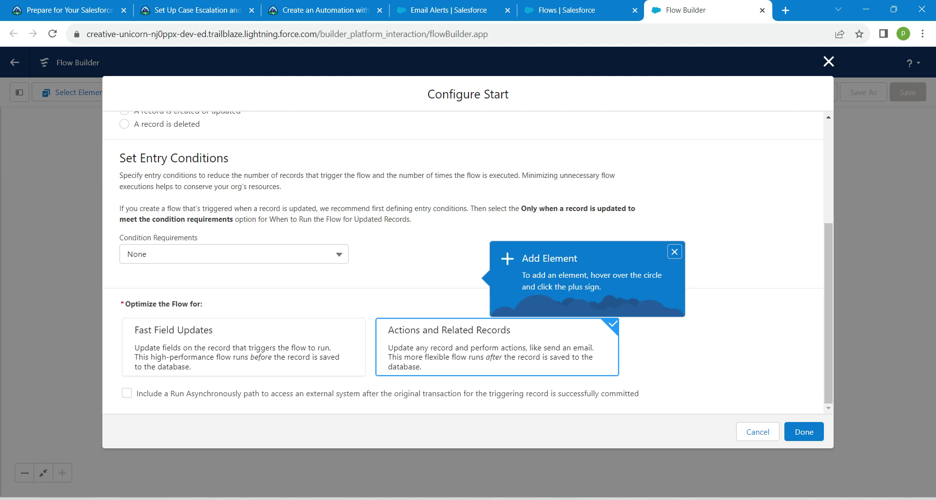
{"action": "left_click", "coordinate": [675, 251]}
{"action": "scroll", "coordinate": [675, 252], "scroll_direction": "up", "scroll_amount": 4}
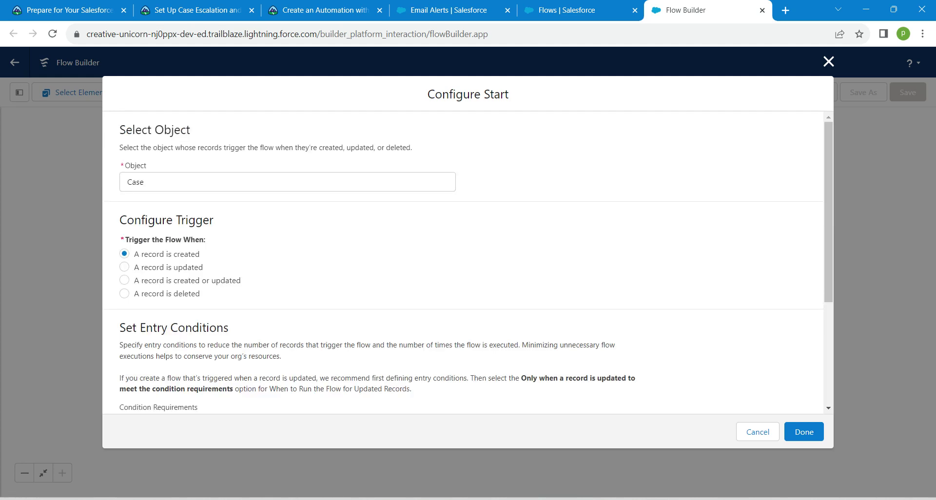
{"action": "scroll", "coordinate": [468, 267], "scroll_direction": "down", "scroll_amount": 3}
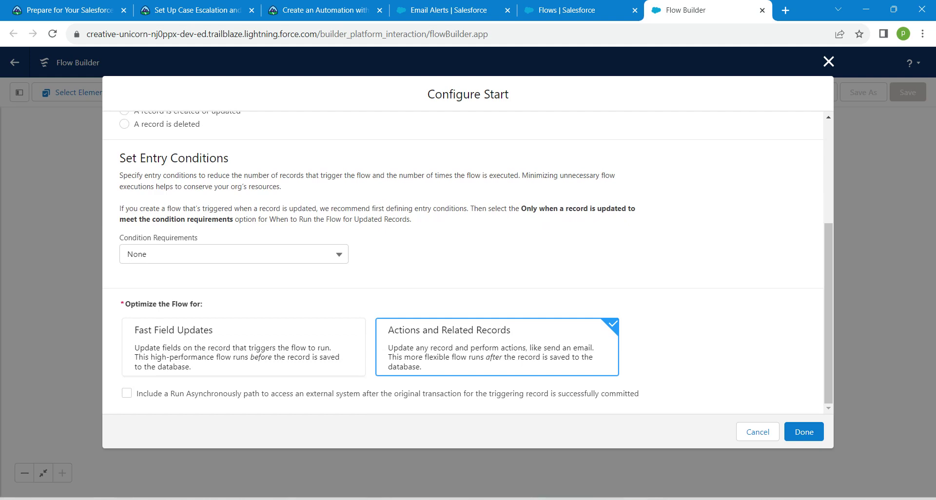
{"action": "left_click", "coordinate": [804, 432]}
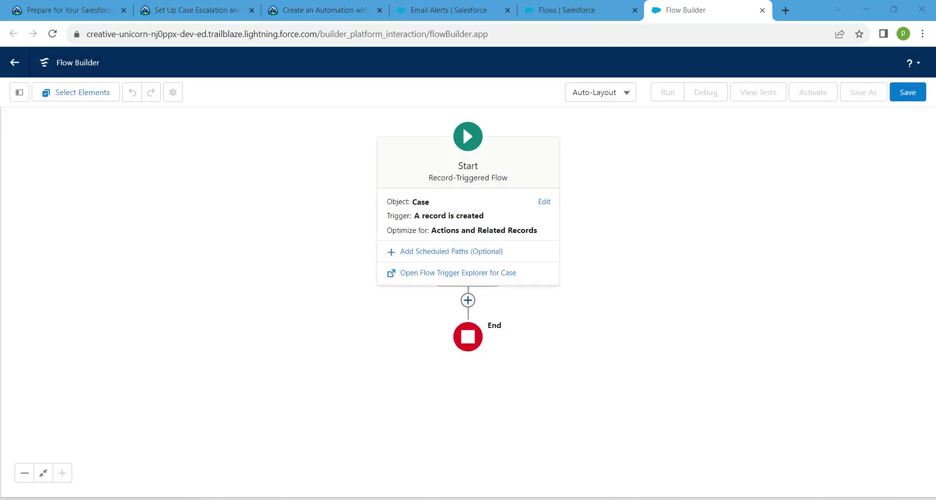
Step: Add a Decision element on the path between the flow's Start and End
{"action": "left_click", "coordinate": [468, 301]}
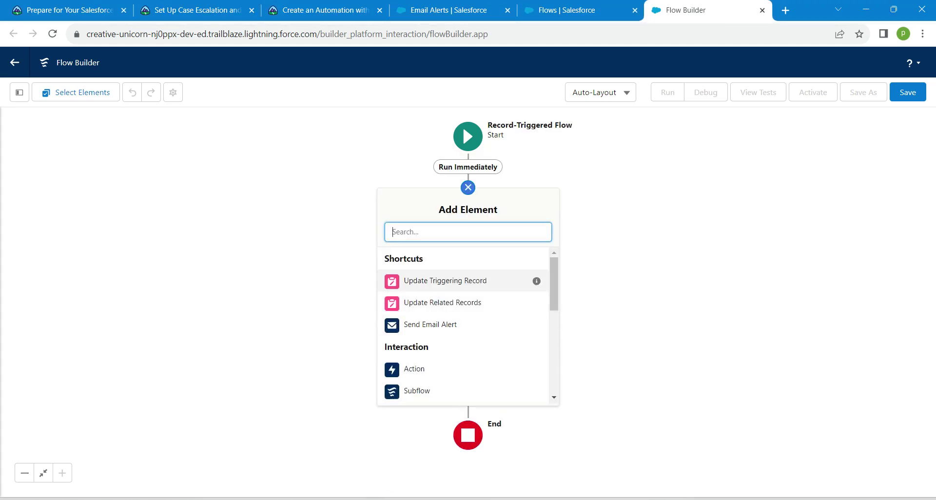
{"action": "scroll", "coordinate": [464, 304], "scroll_direction": "down", "scroll_amount": 3}
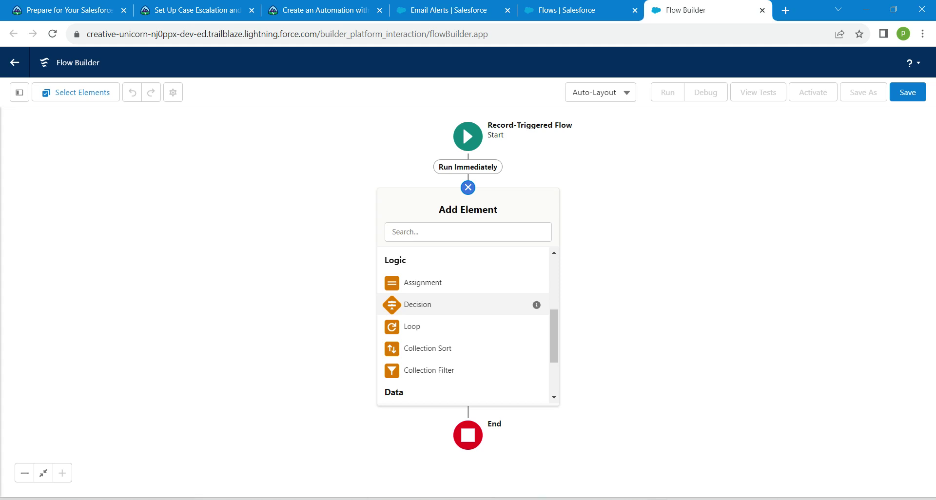
{"action": "left_click", "coordinate": [463, 305]}
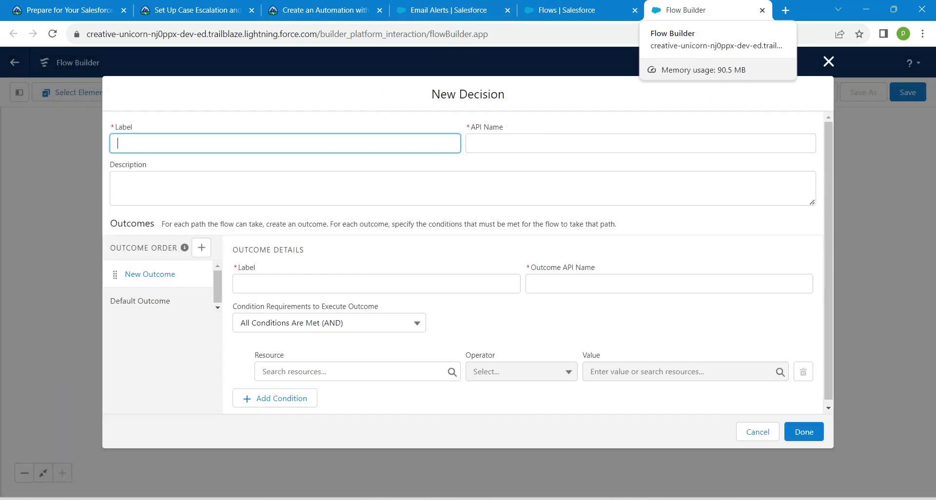
Step: Copy the decision label from the Trailhead instructions and label the new decision "Large Account?" with the API name Large_Account
{"action": "left_click_drag", "start_coordinate": [682, 10], "coordinate": [433, 10]}
{"action": "left_click", "coordinate": [324, 9]}
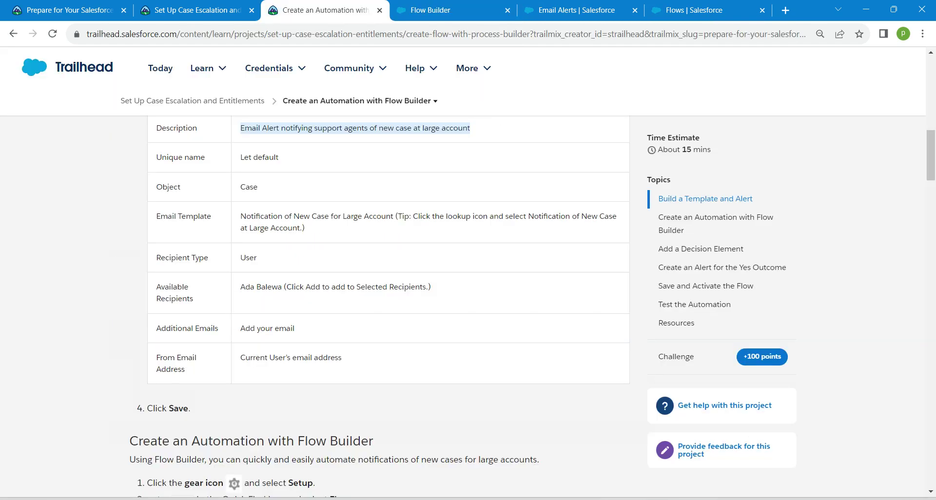
{"action": "scroll", "coordinate": [381, 307], "scroll_direction": "down", "scroll_amount": 5}
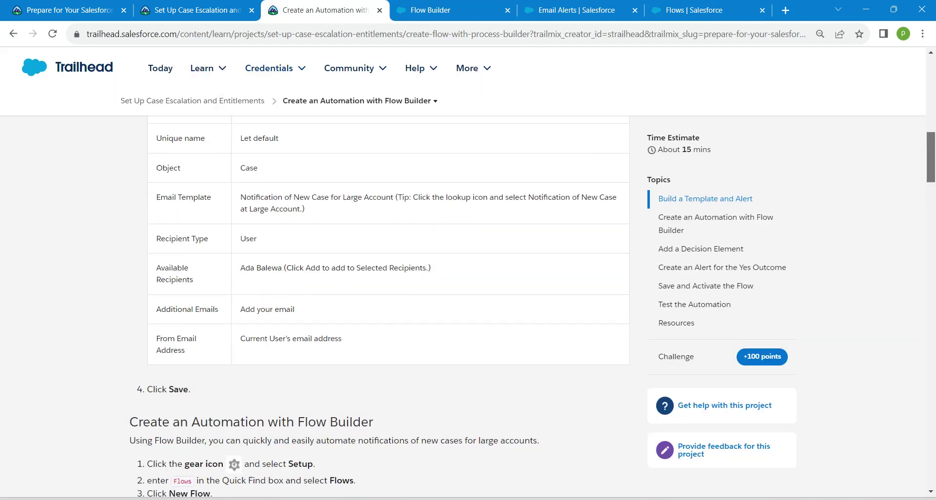
{"action": "scroll", "coordinate": [381, 307], "scroll_direction": "down", "scroll_amount": 9}
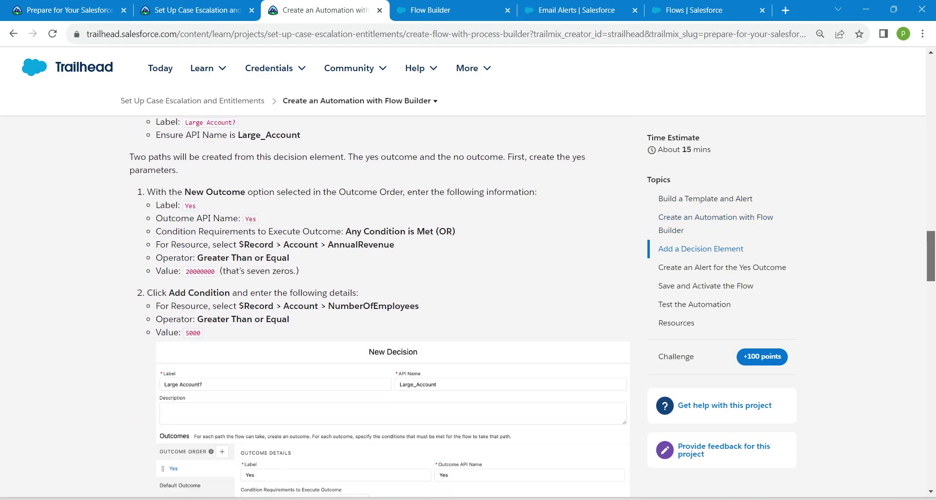
{"action": "scroll", "coordinate": [381, 307], "scroll_direction": "up", "scroll_amount": 2}
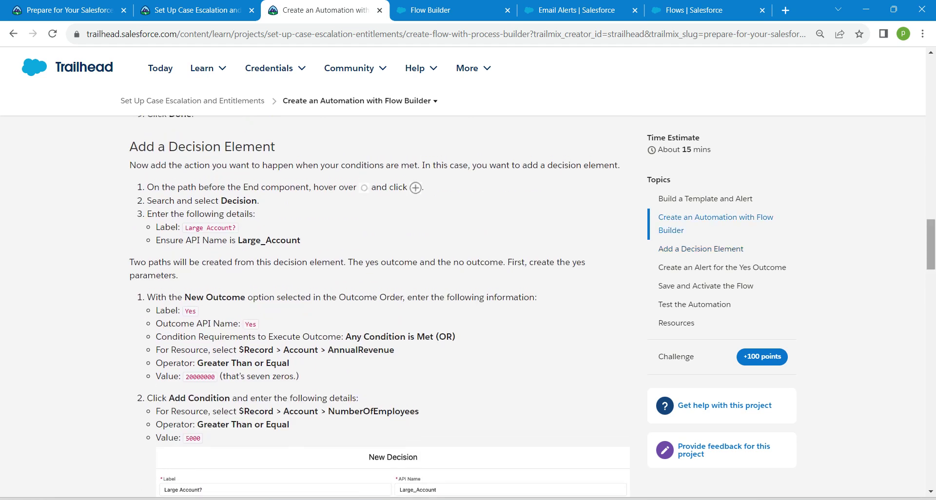
{"action": "left_click_drag", "start_coordinate": [186, 228], "coordinate": [232, 228]}
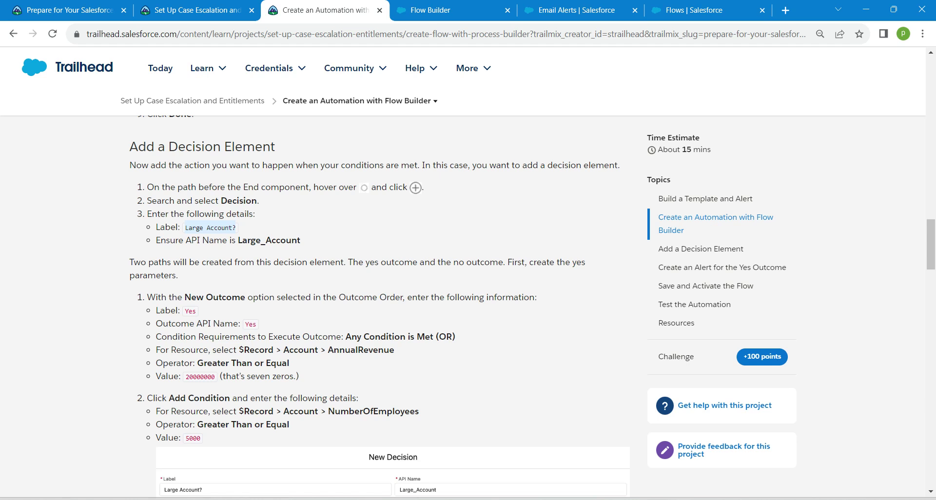
{"action": "left_click", "coordinate": [429, 10]}
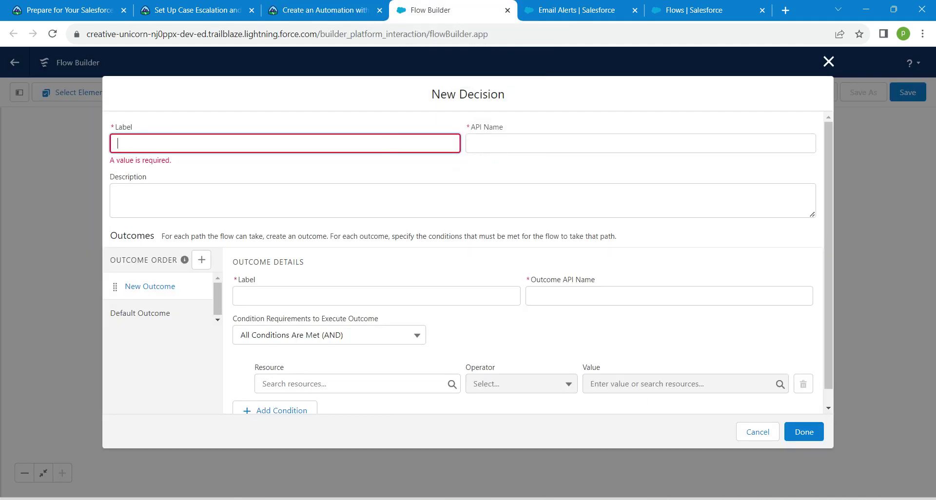
{"action": "type", "text": "Large Account?"}
{"action": "key", "text": "Tab"}
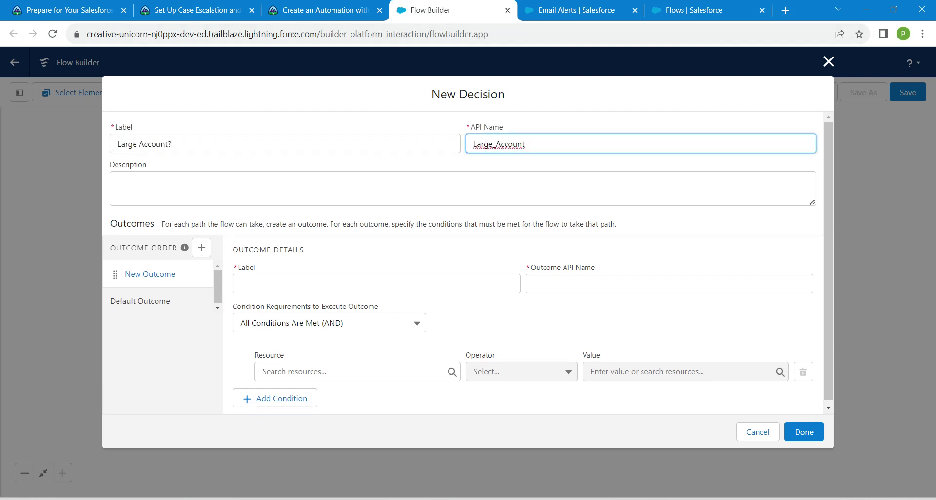
{"action": "key", "text": "Tab"}
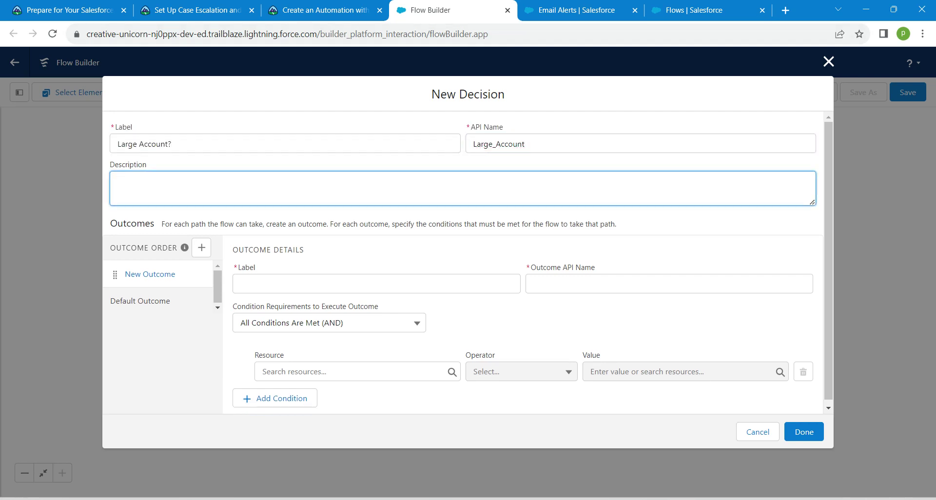
{"action": "key", "text": "alt+Tab"}
Step: Name the new outcome and its API name "Yes", and set its condition requirements to Any Condition Is Met (OR)
{"action": "left_click", "coordinate": [376, 284]}
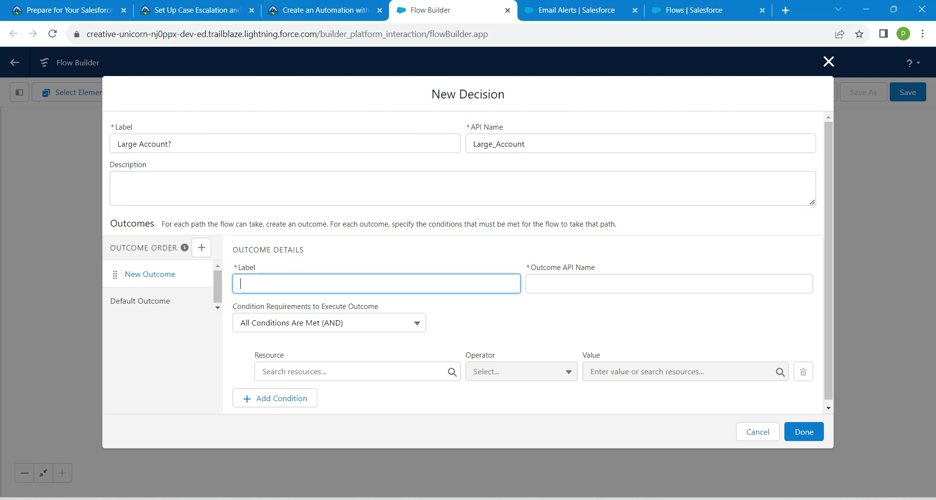
{"action": "left_click", "coordinate": [317, 10]}
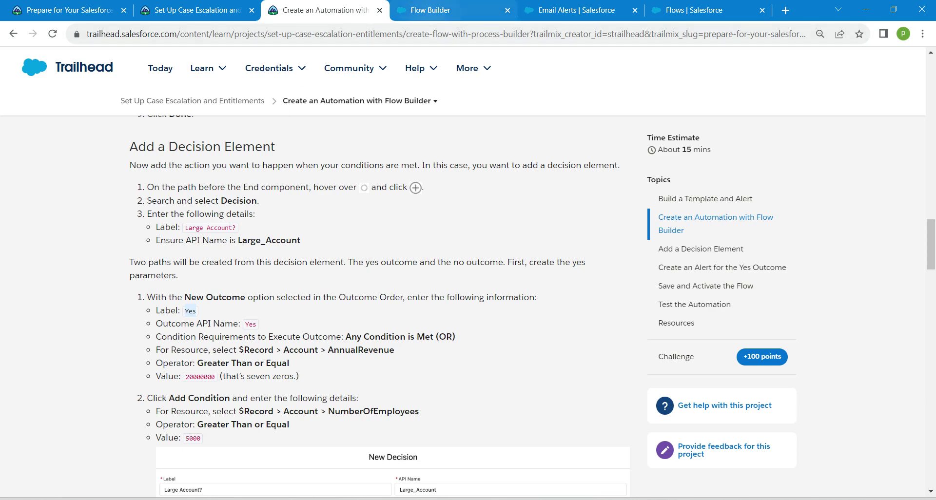
{"action": "left_click", "coordinate": [429, 10]}
{"action": "type", "text": "Yes"}
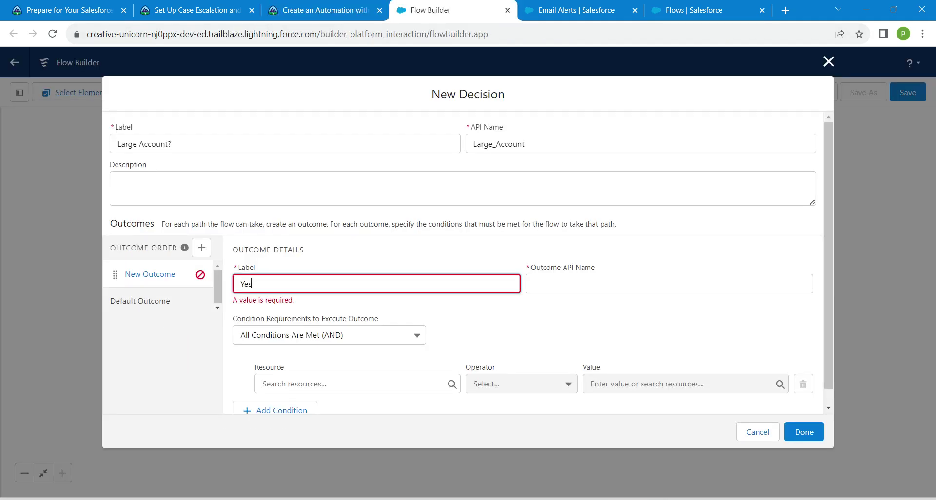
{"action": "key", "text": "Tab"}
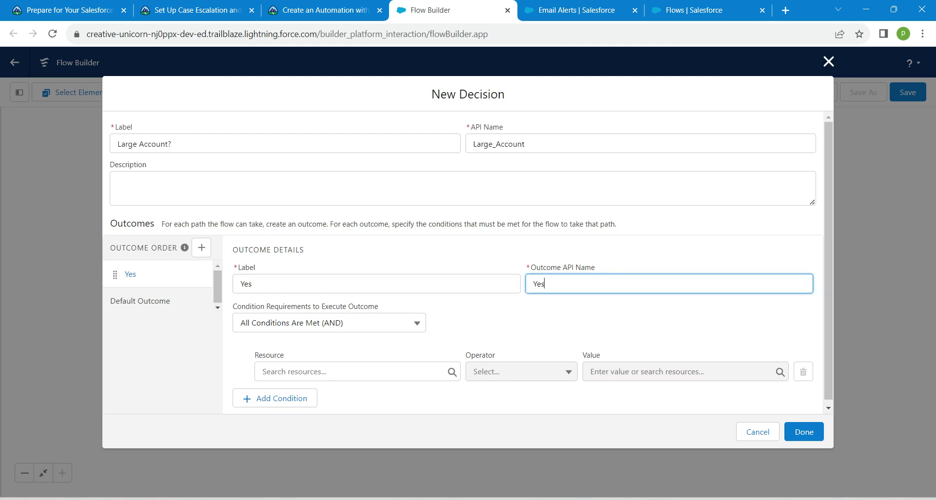
{"action": "left_click", "coordinate": [329, 323]}
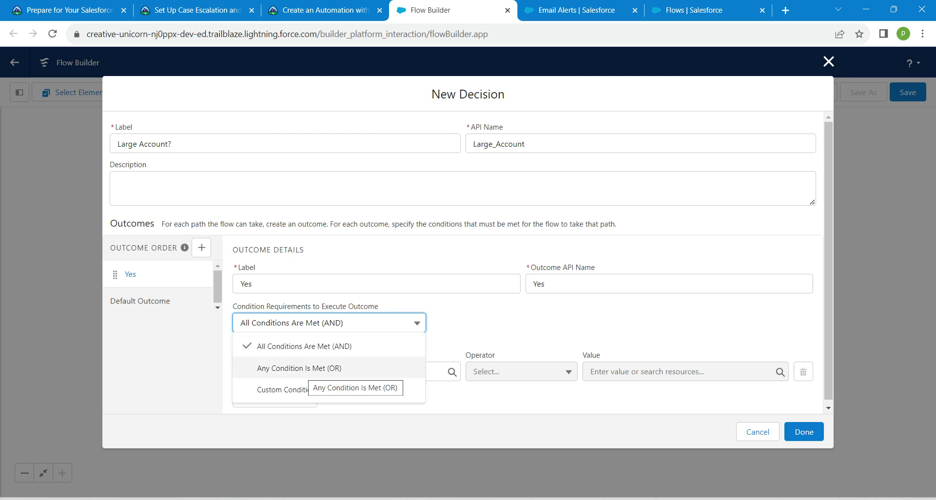
{"action": "left_click", "coordinate": [299, 369]}
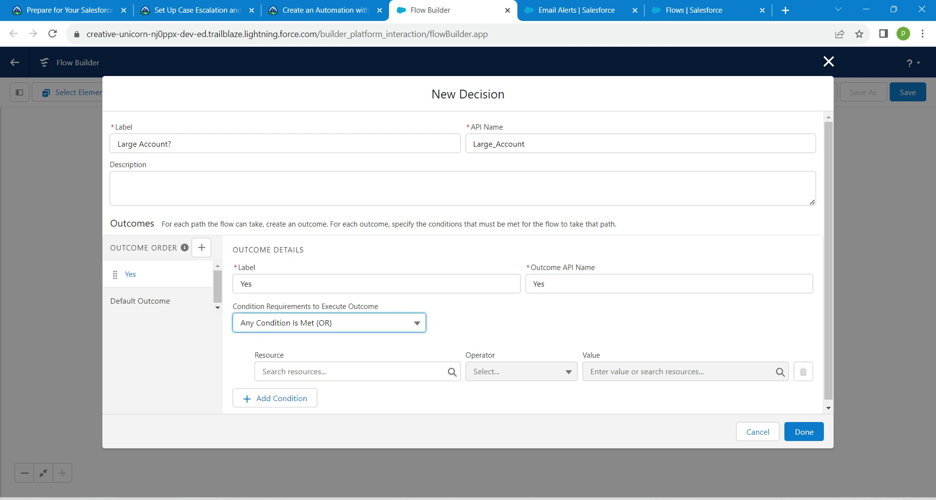
{"action": "left_click", "coordinate": [507, 328]}
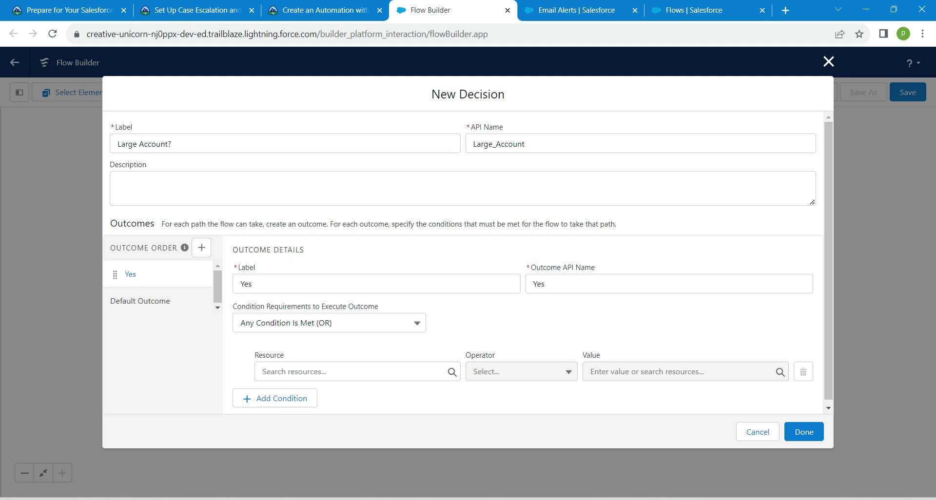
Step: Set the Yes outcome's first condition resource to $Record > Account > AnnualRevenue
{"action": "left_click", "coordinate": [348, 372]}
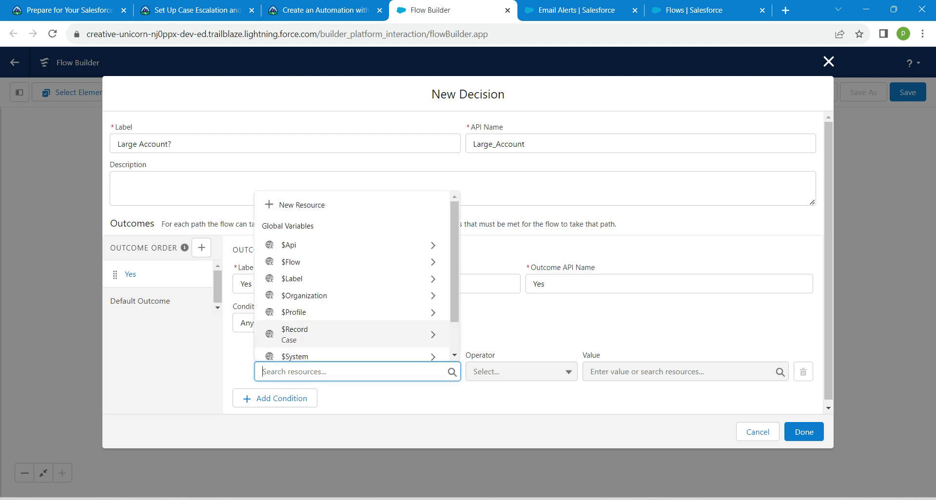
{"action": "left_click", "coordinate": [341, 329]}
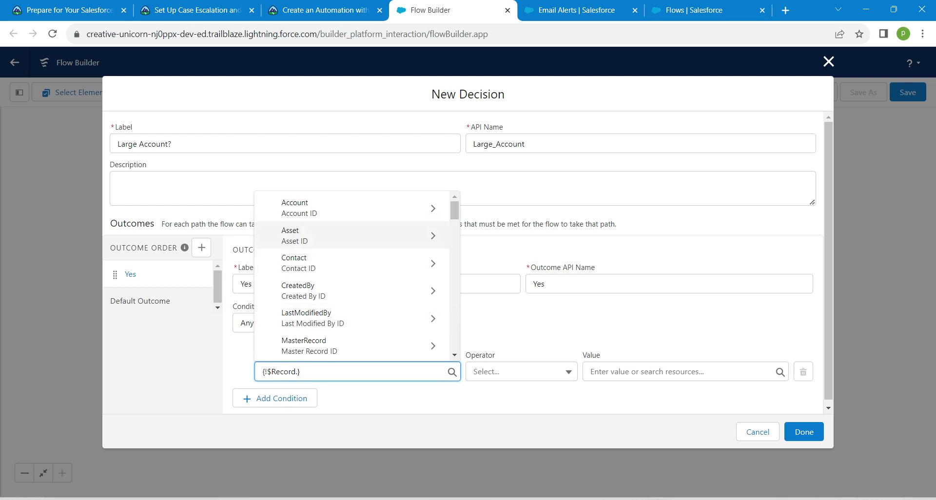
{"action": "left_click", "coordinate": [341, 208]}
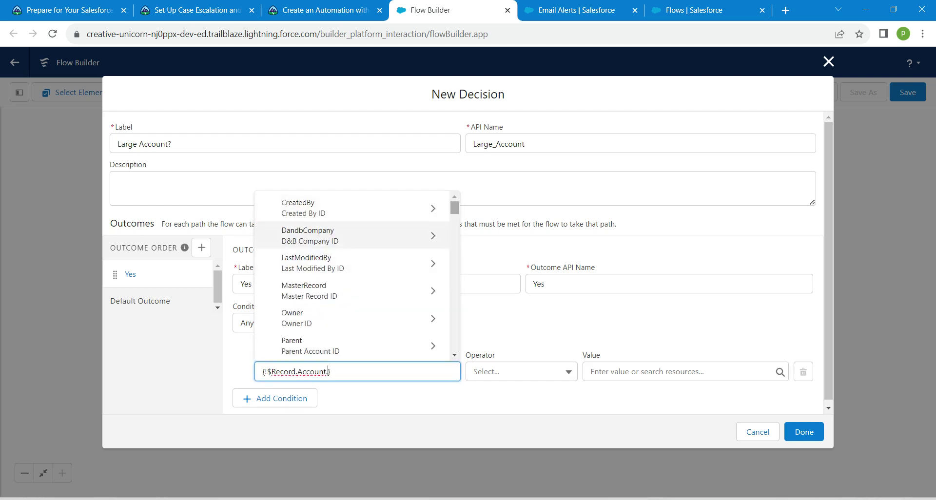
{"action": "scroll", "coordinate": [351, 275], "scroll_direction": "down", "scroll_amount": 1}
{"action": "scroll", "coordinate": [351, 317], "scroll_direction": "down", "scroll_amount": 2}
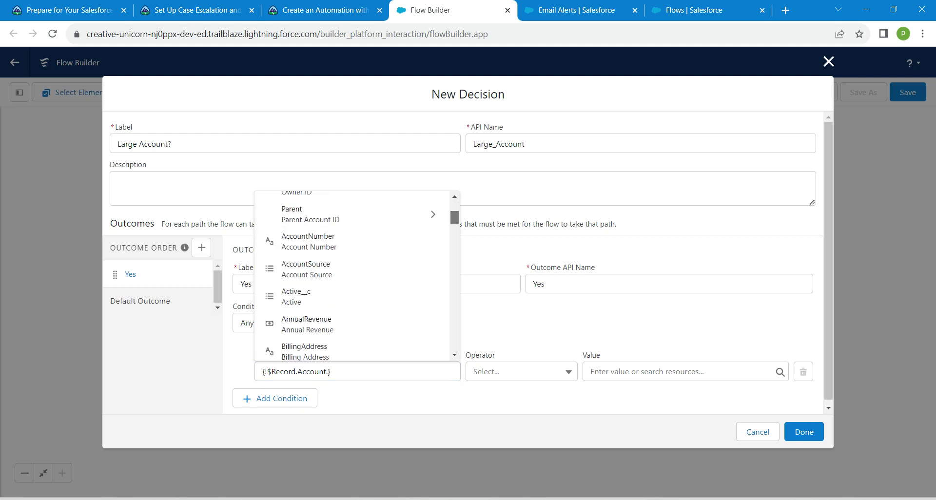
{"action": "left_click", "coordinate": [351, 318]}
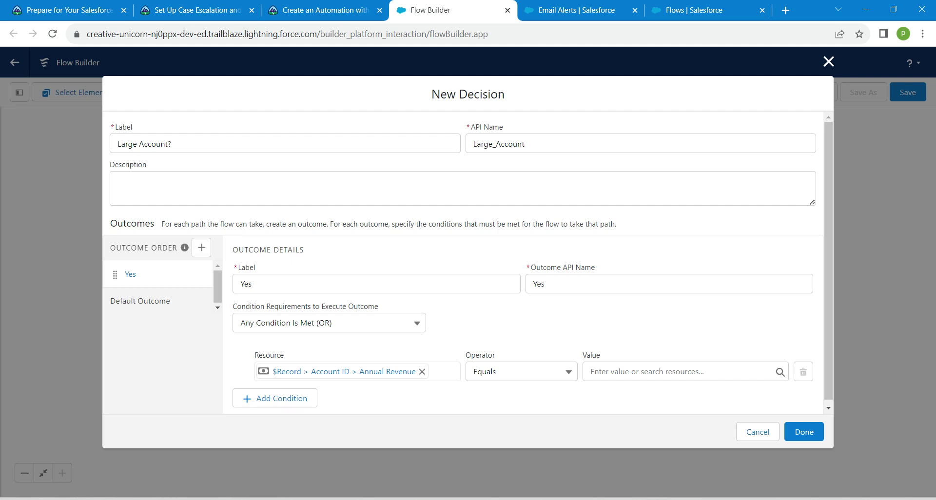
Step: Set the Annual Revenue condition to Greater Than or Equal with the value 20000000, copied from the Trailhead instructions
{"action": "left_click", "coordinate": [521, 372]}
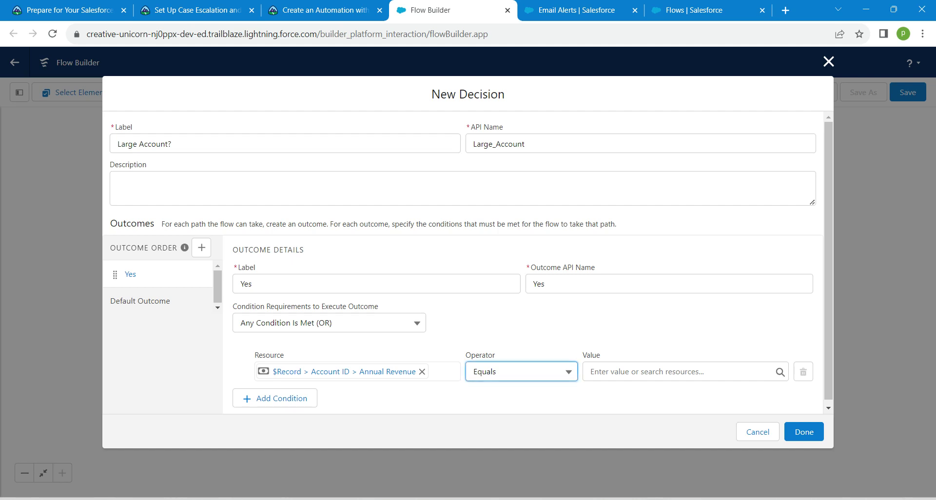
{"action": "left_click", "coordinate": [525, 291]}
{"action": "left_click", "coordinate": [680, 372]}
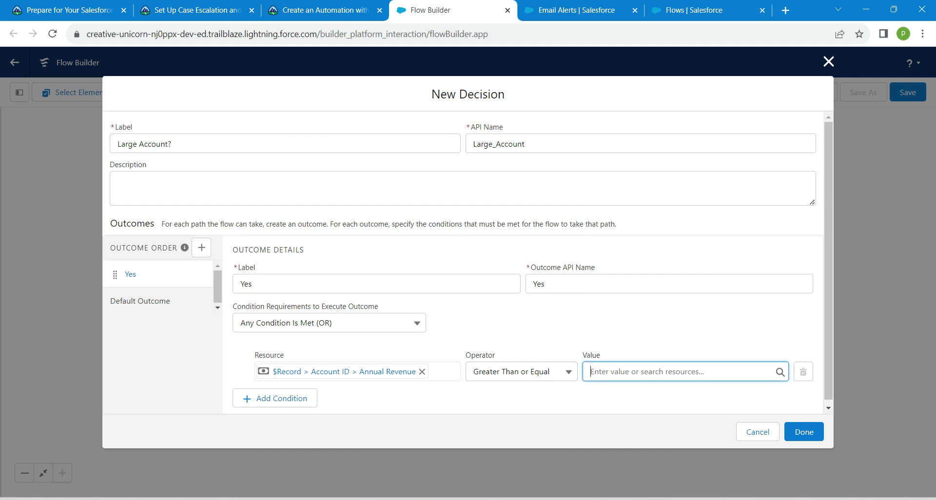
{"action": "left_click", "coordinate": [322, 9]}
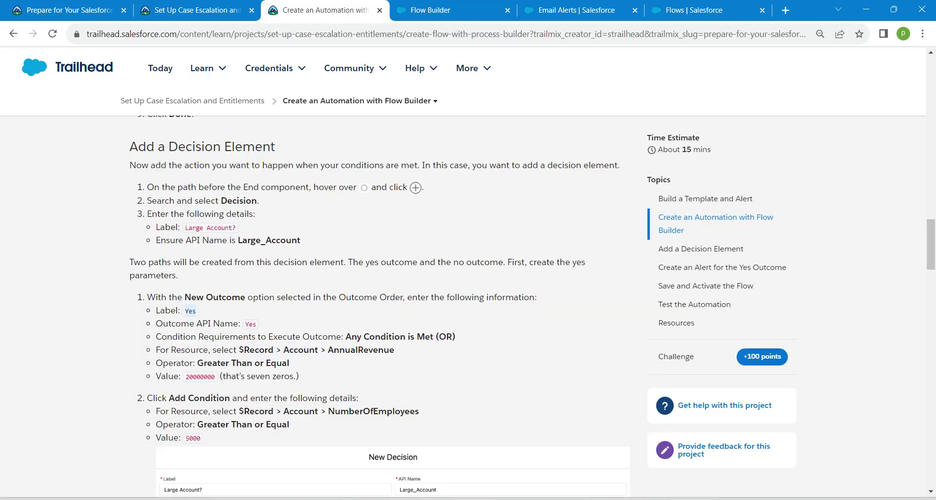
{"action": "left_click_drag", "start_coordinate": [186, 376], "coordinate": [215, 376]}
{"action": "key", "text": "ctrl+c"}
{"action": "left_click", "coordinate": [429, 10]}
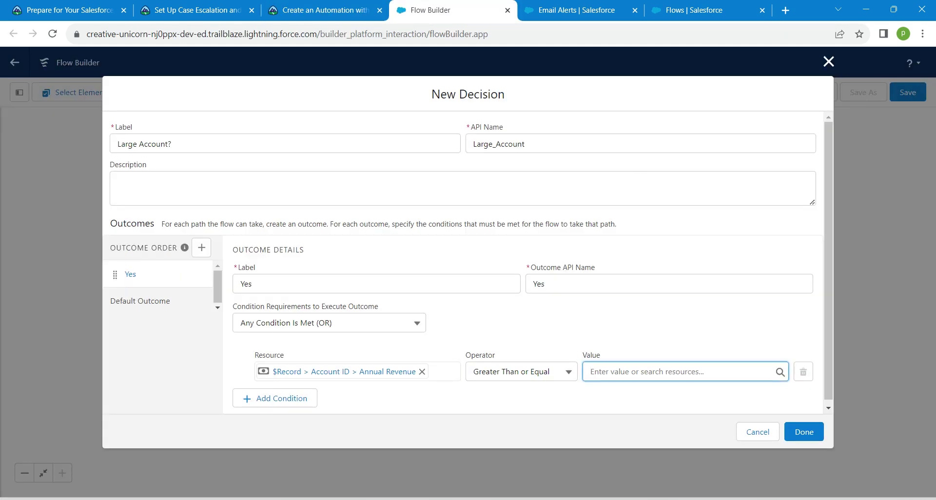
{"action": "key", "text": "ctrl+v"}
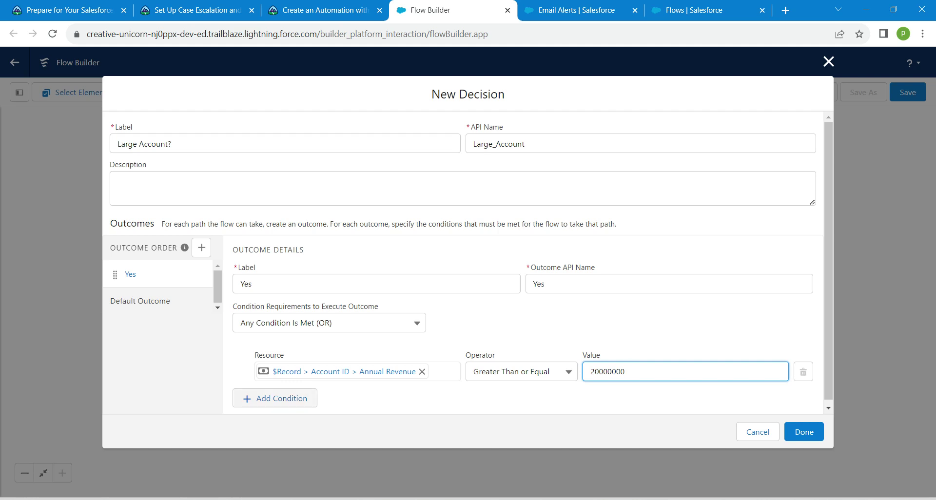
Step: Add a second condition to the Yes outcome and open its resource choices
{"action": "left_click", "coordinate": [275, 399]}
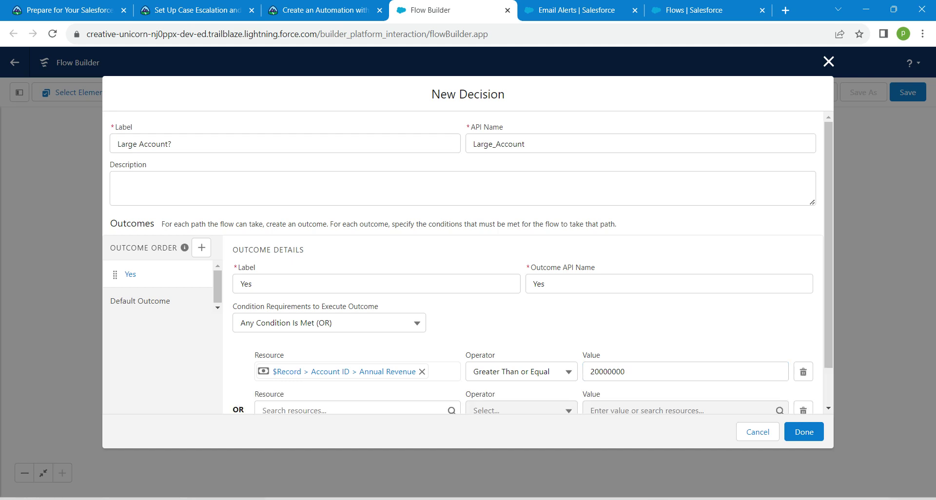
{"action": "scroll", "coordinate": [468, 265], "scroll_direction": "down", "scroll_amount": 2}
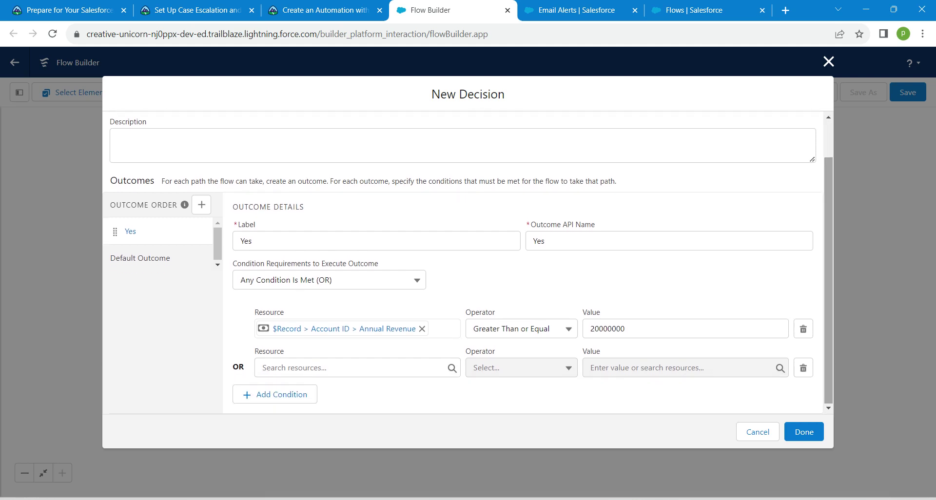
{"action": "left_click", "coordinate": [341, 368]}
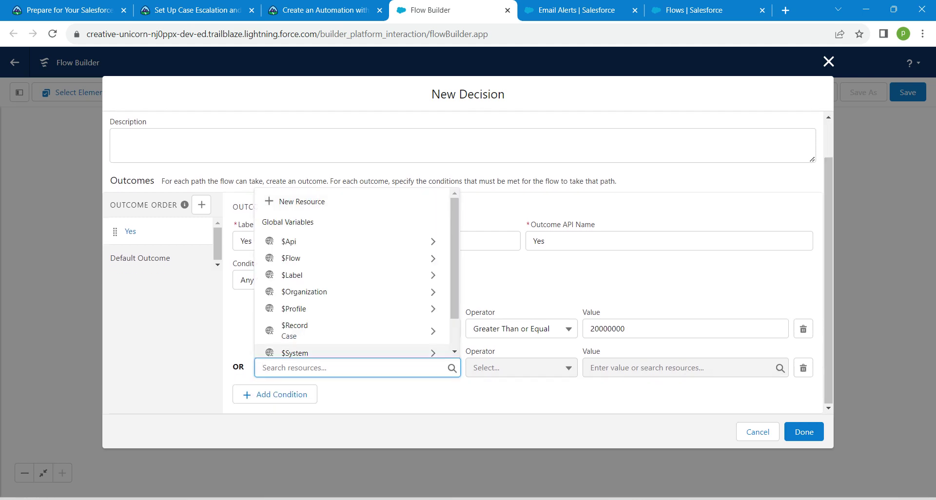
{"action": "left_click", "coordinate": [294, 331]}
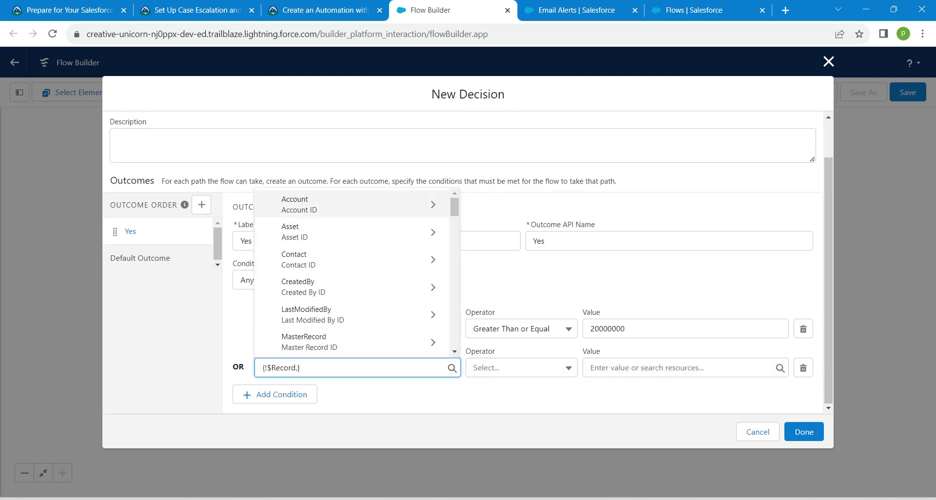
{"action": "left_click", "coordinate": [299, 204]}
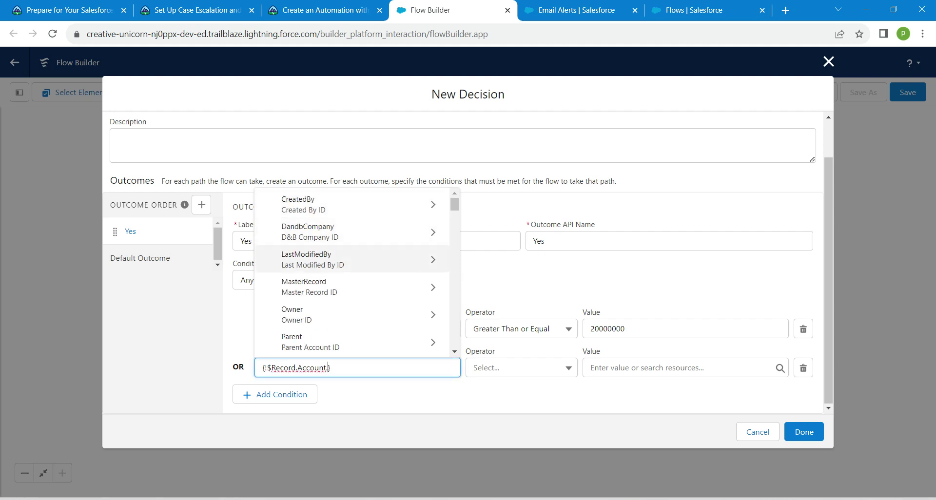
{"action": "left_click_drag", "start_coordinate": [454, 204], "coordinate": [454, 208]}
{"action": "scroll", "coordinate": [356, 273], "scroll_direction": "down", "scroll_amount": 6}
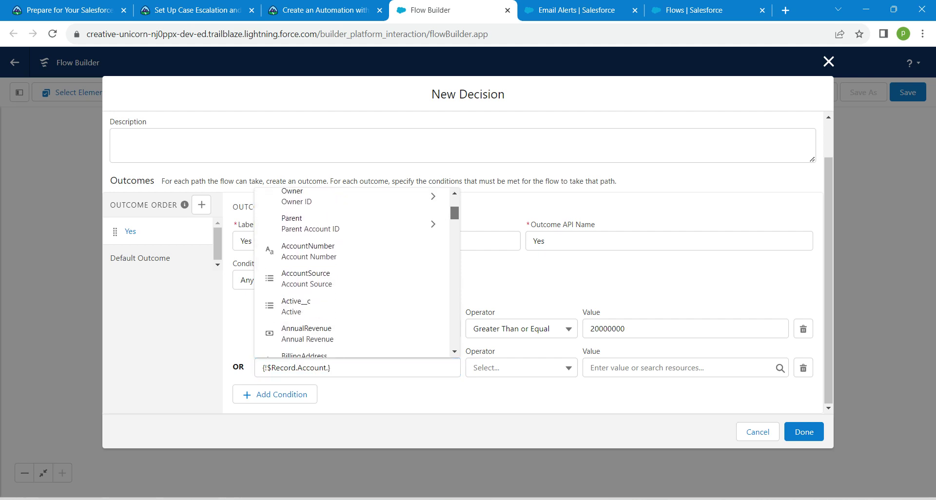
{"action": "scroll", "coordinate": [351, 273], "scroll_direction": "down", "scroll_amount": 6}
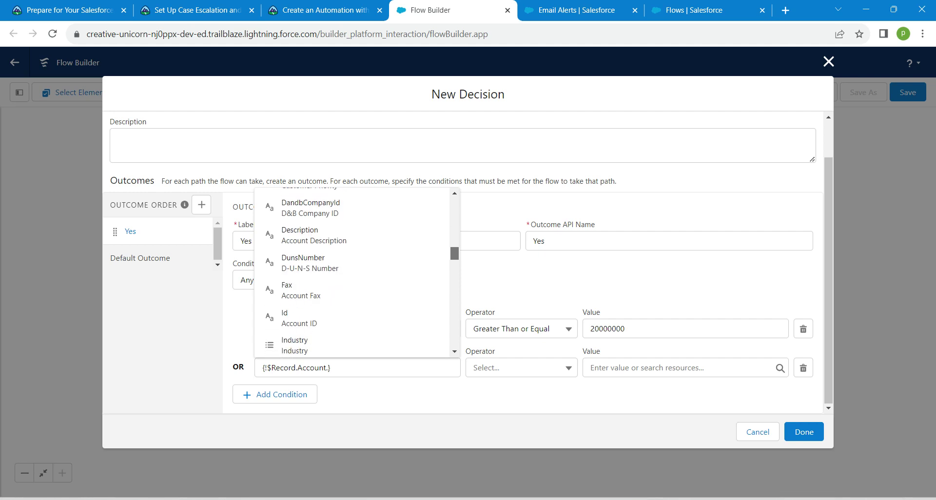
{"action": "scroll", "coordinate": [351, 273], "scroll_direction": "down", "scroll_amount": 3}
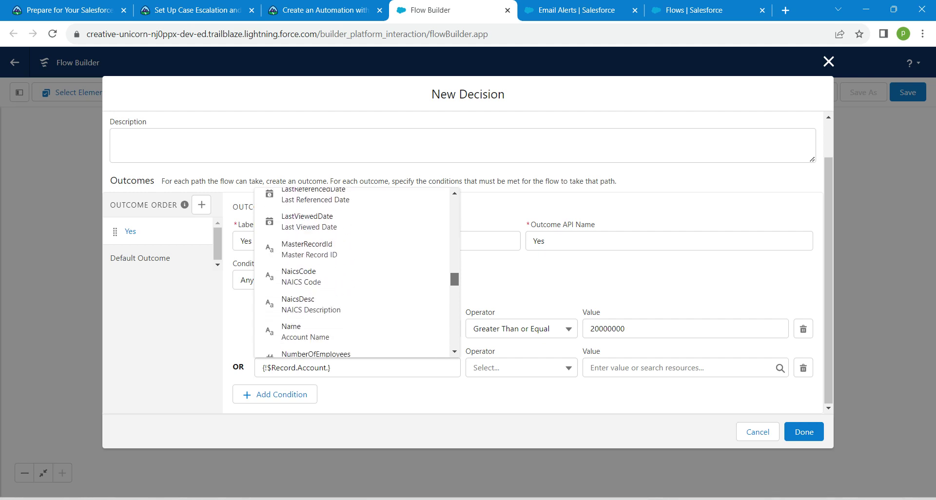
{"action": "left_click_drag", "start_coordinate": [454, 283], "coordinate": [462, 285]}
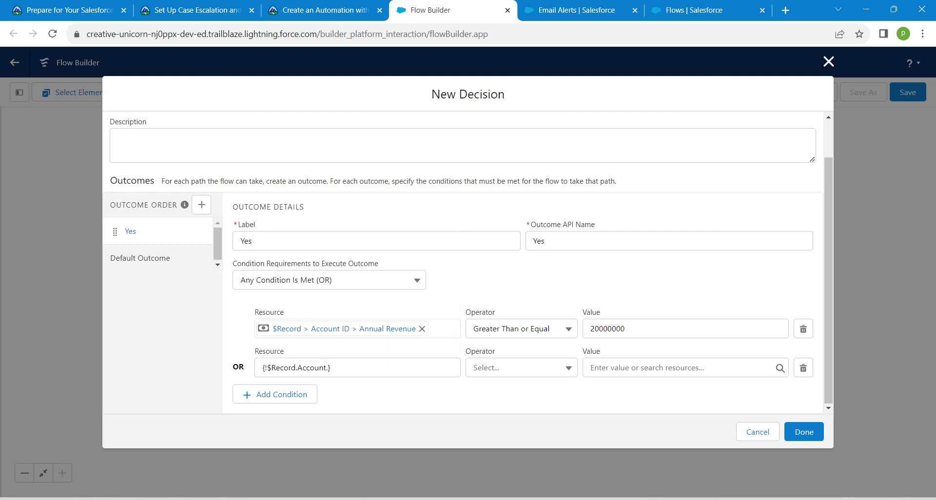
{"action": "left_click", "coordinate": [329, 368]}
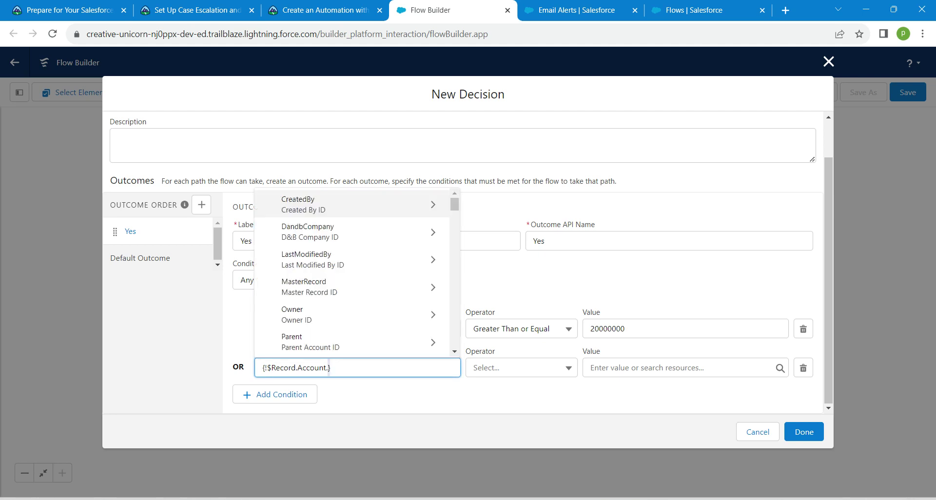
{"action": "key", "text": "ctrl+a"}
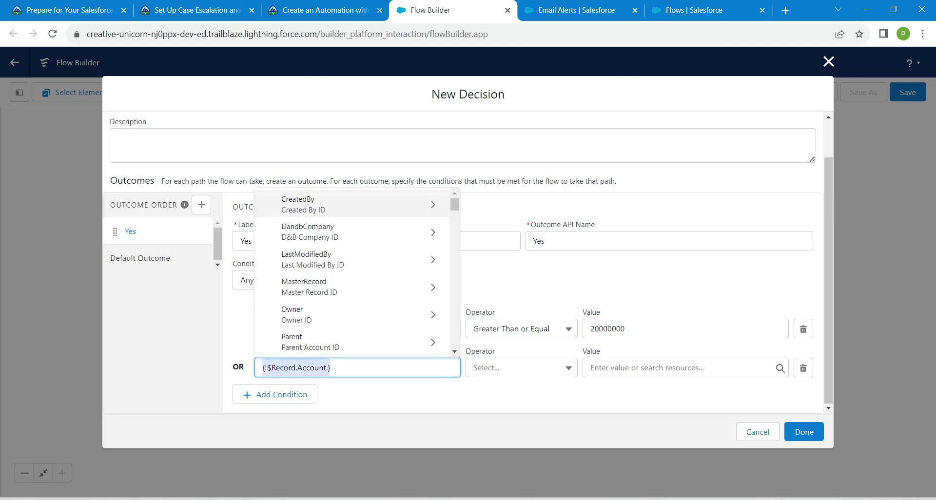
{"action": "key", "text": "BackSpace"}
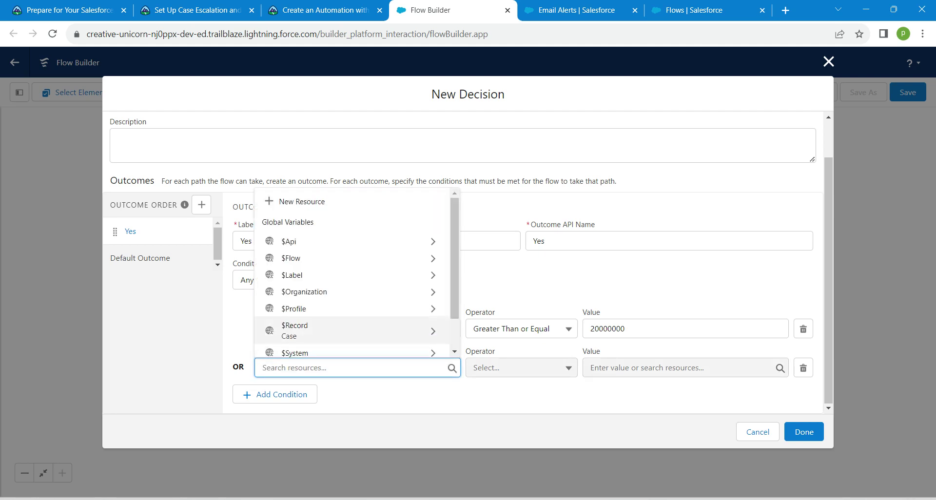
Step: Set the second condition's resource to $Record > Account > NumberOfEmployees
{"action": "left_click", "coordinate": [294, 331]}
{"action": "left_click", "coordinate": [317, 204]}
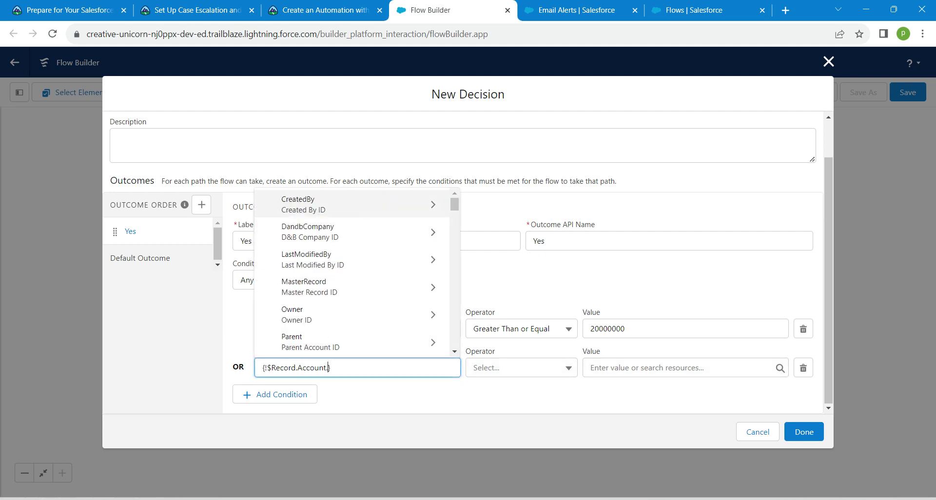
{"action": "scroll", "coordinate": [351, 273], "scroll_direction": "down", "scroll_amount": 3}
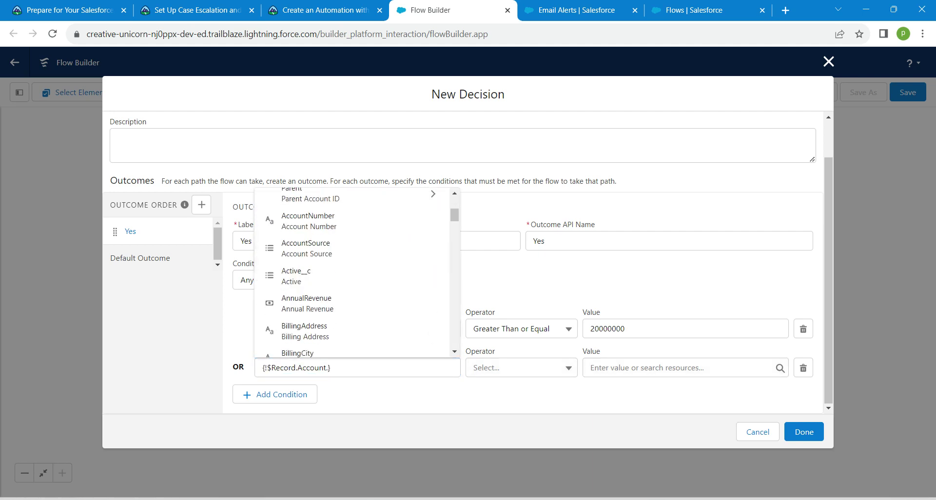
{"action": "scroll", "coordinate": [351, 273], "scroll_direction": "down", "scroll_amount": 15}
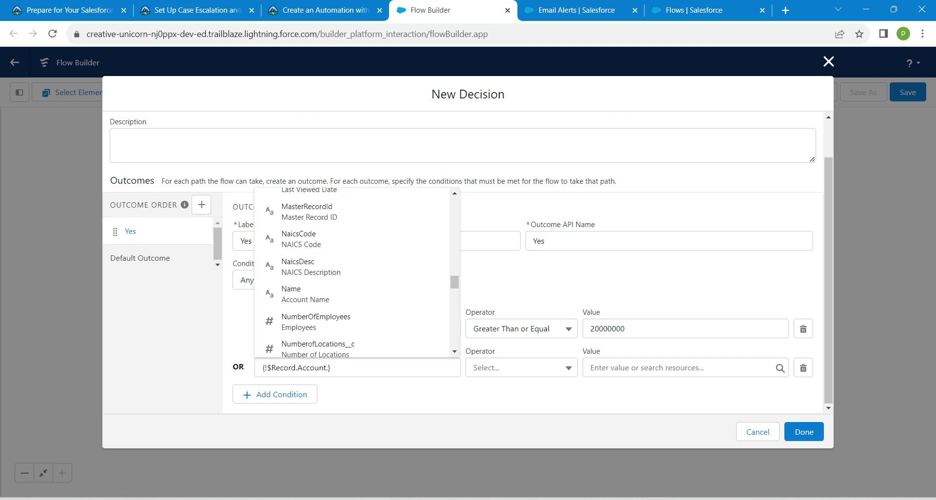
{"action": "left_click", "coordinate": [316, 322]}
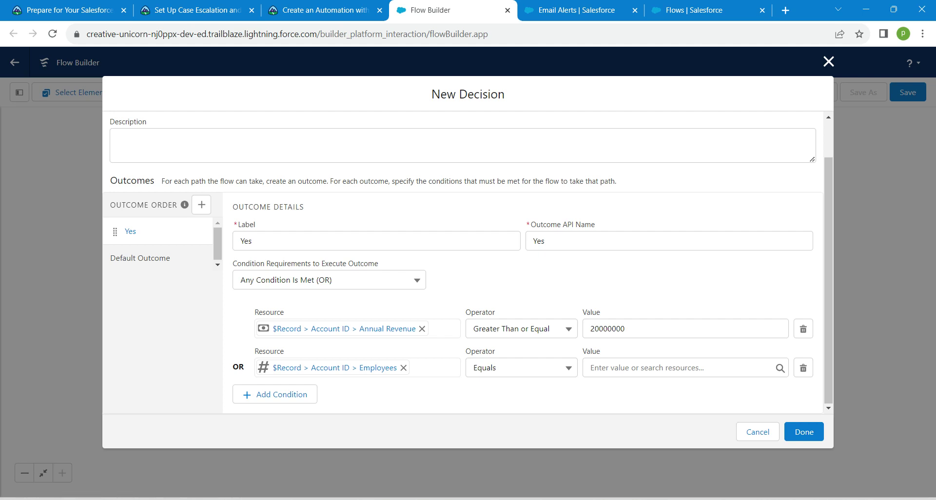
Step: Set the Employees condition's operator to Greater Than or Equal and its value to 5000
{"action": "left_click", "coordinate": [521, 367]}
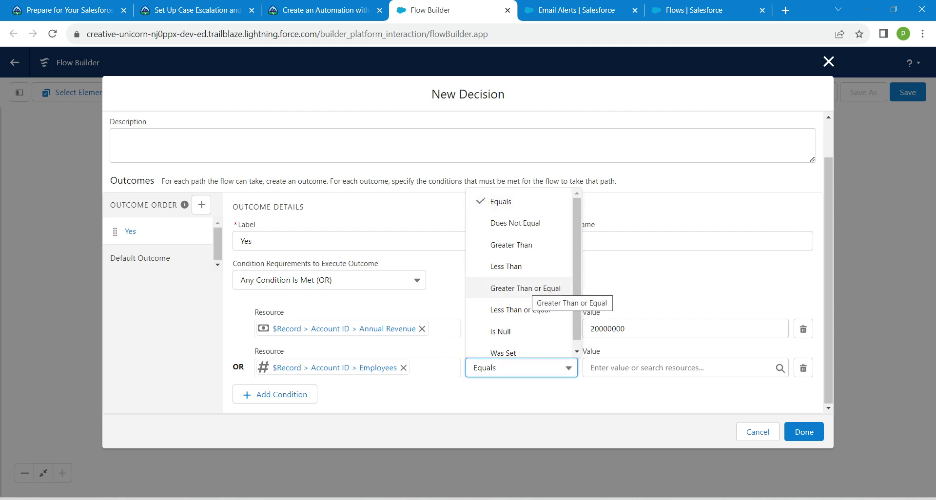
{"action": "left_click", "coordinate": [525, 288]}
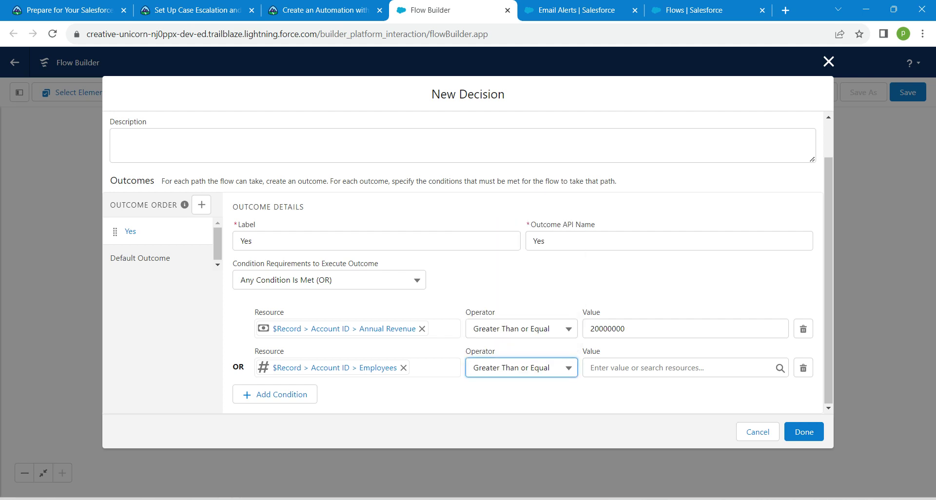
{"action": "left_click", "coordinate": [686, 367]}
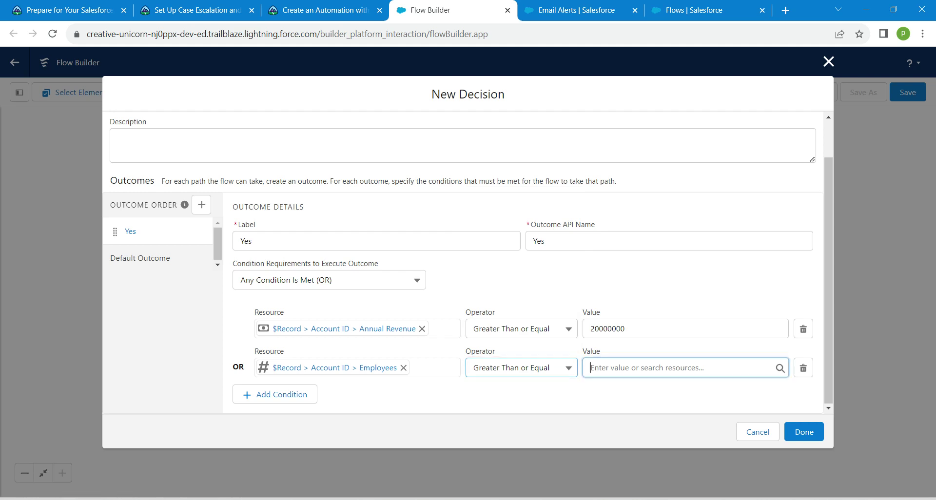
{"action": "type", "text": "5000"}
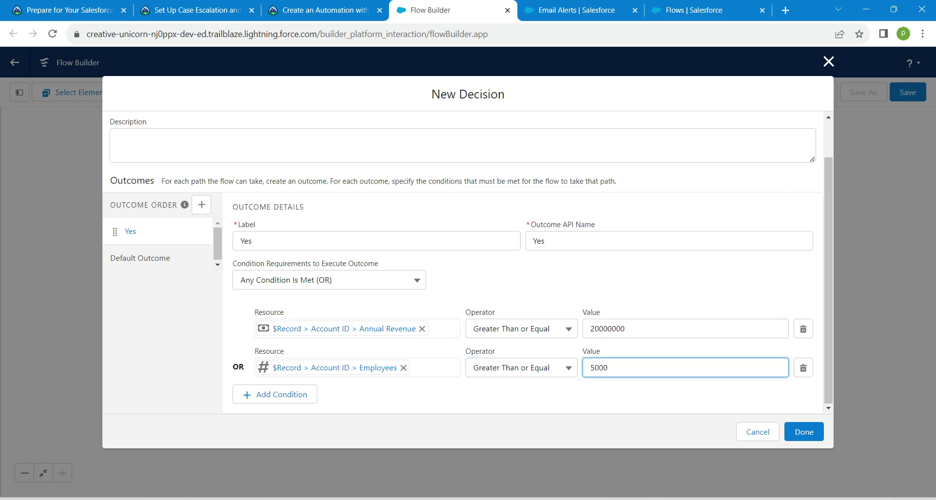
{"action": "left_click", "coordinate": [580, 396]}
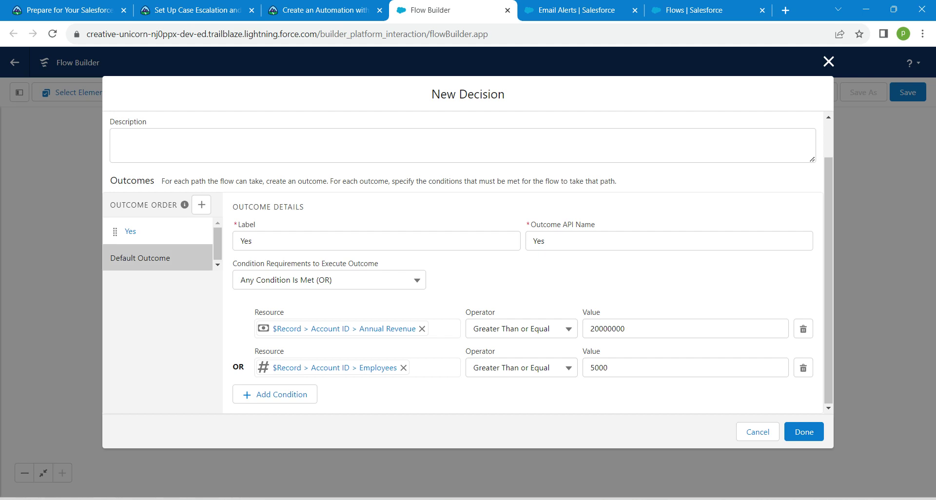
Step: Rename the decision's default outcome to "No"
{"action": "left_click", "coordinate": [140, 258]}
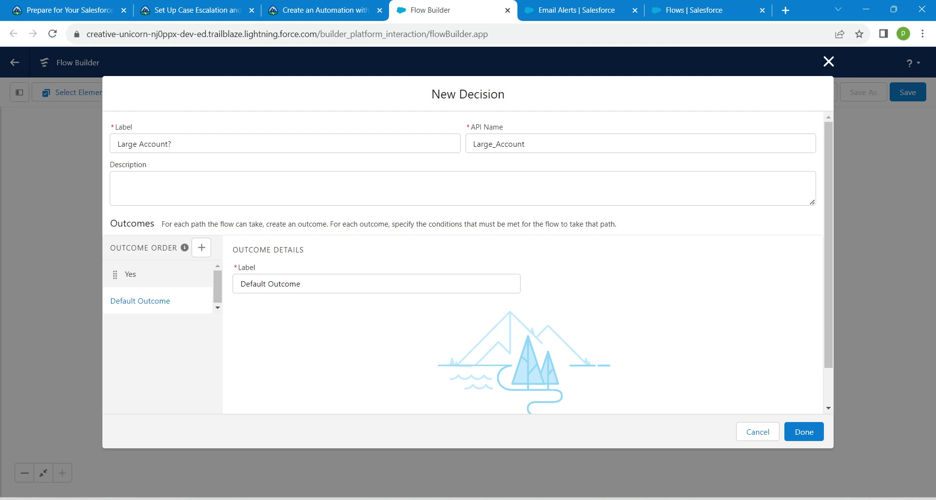
{"action": "left_click_drag", "start_coordinate": [310, 284], "coordinate": [236, 285]}
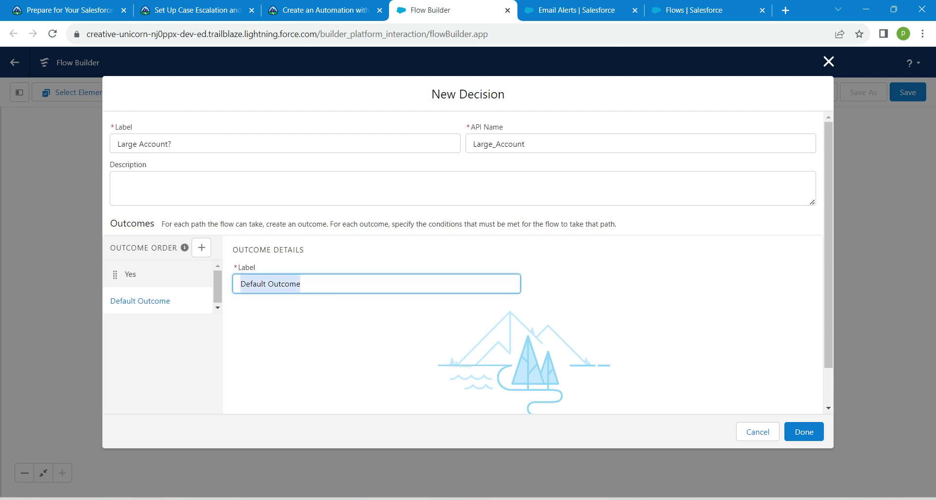
{"action": "type", "text": "N"}
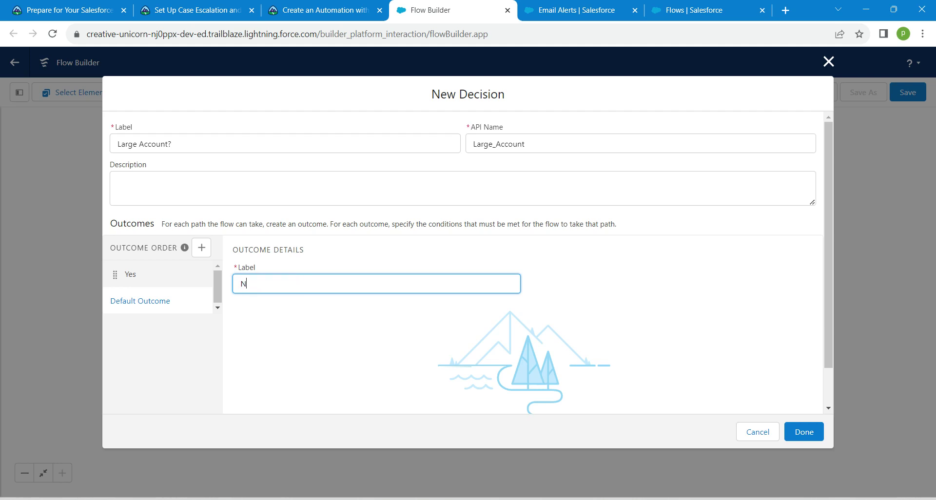
{"action": "type", "text": "o"}
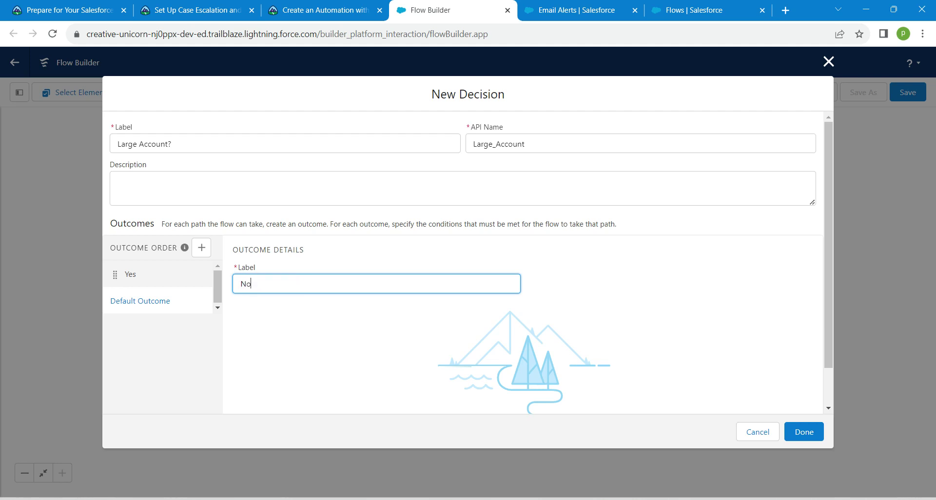
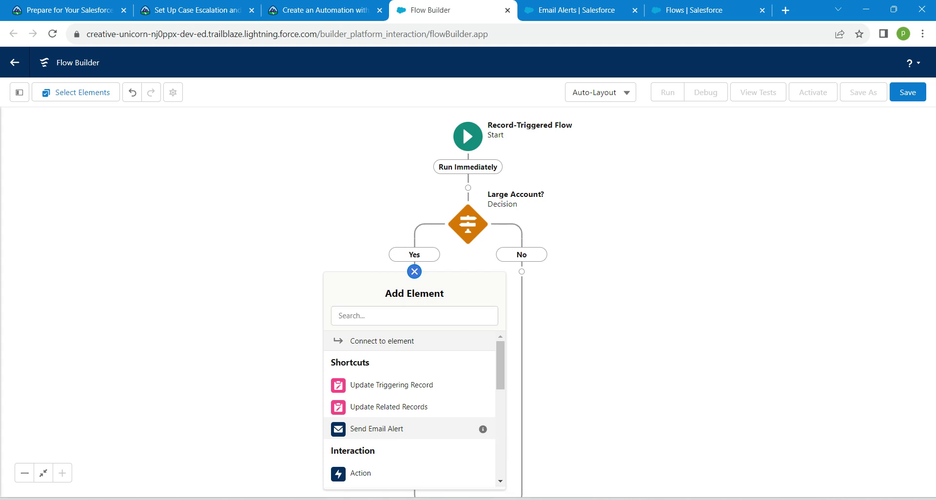
Step: Add a Send Email Alert action on the Yes path using "Email Alert notifying support agents of new case at large account"
{"action": "left_click", "coordinate": [394, 429]}
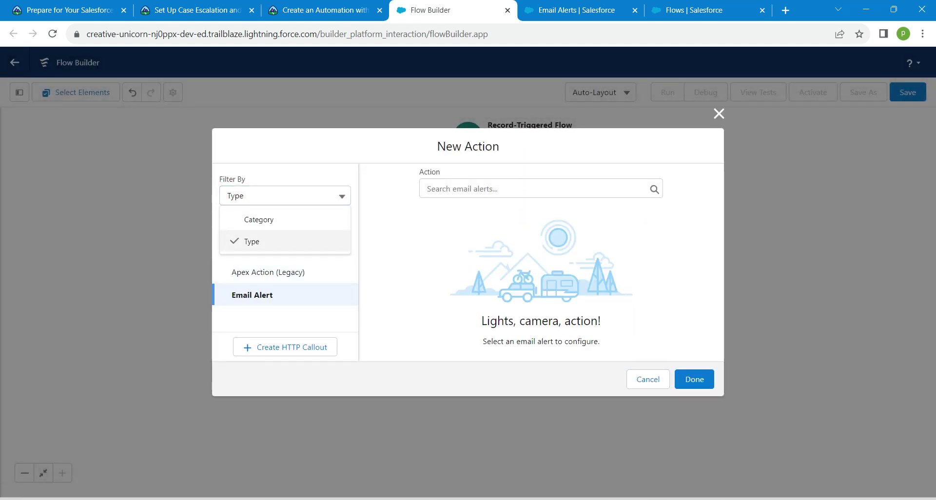
{"action": "left_click", "coordinate": [268, 242]}
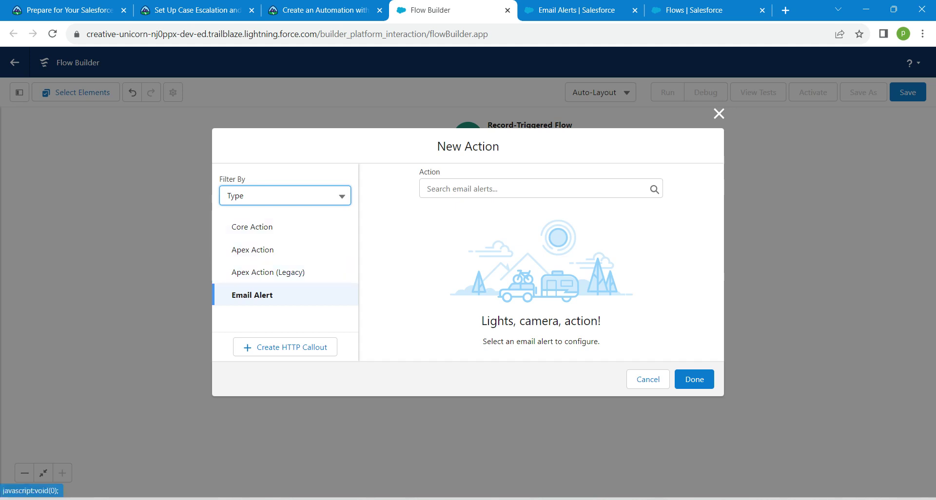
{"action": "left_click", "coordinate": [258, 295]}
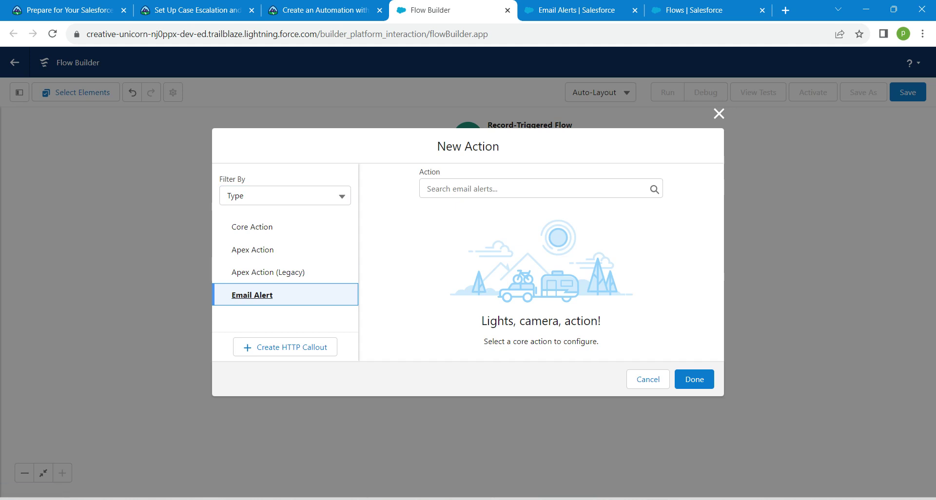
{"action": "left_click", "coordinate": [523, 189]}
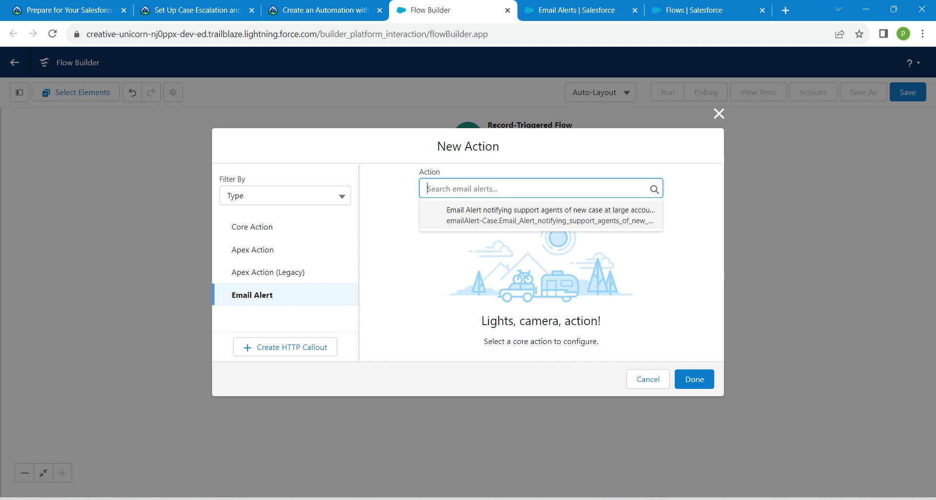
{"action": "left_click", "coordinate": [537, 217]}
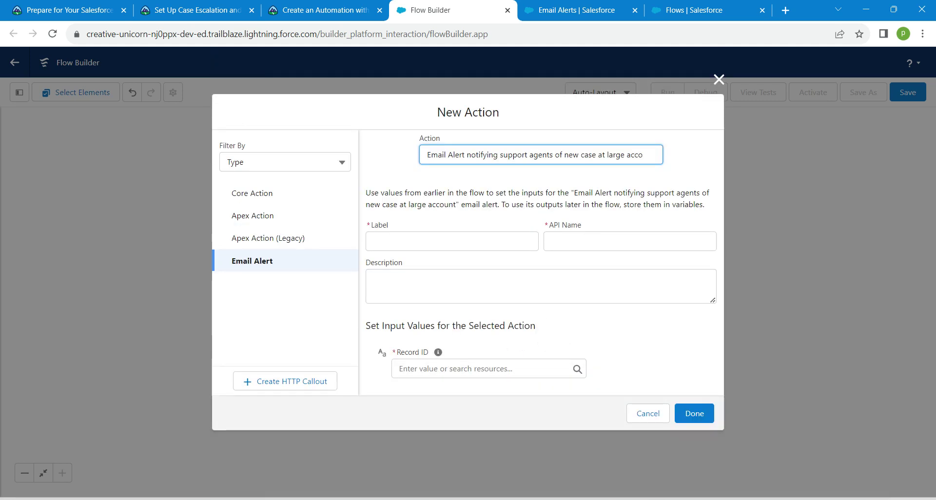
Step: Label the email alert action "Notification of Case for Large Account", copying the text from the Trailhead instructions
{"action": "left_click", "coordinate": [452, 241]}
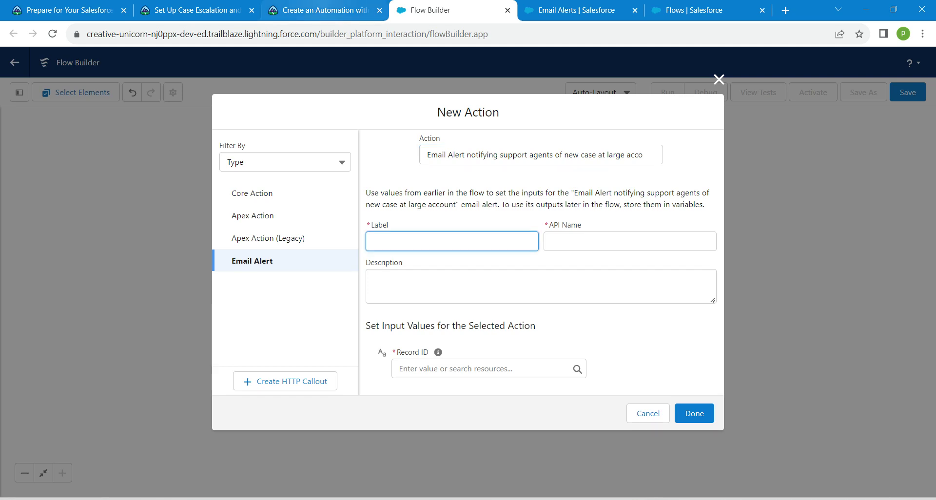
{"action": "left_click", "coordinate": [322, 10]}
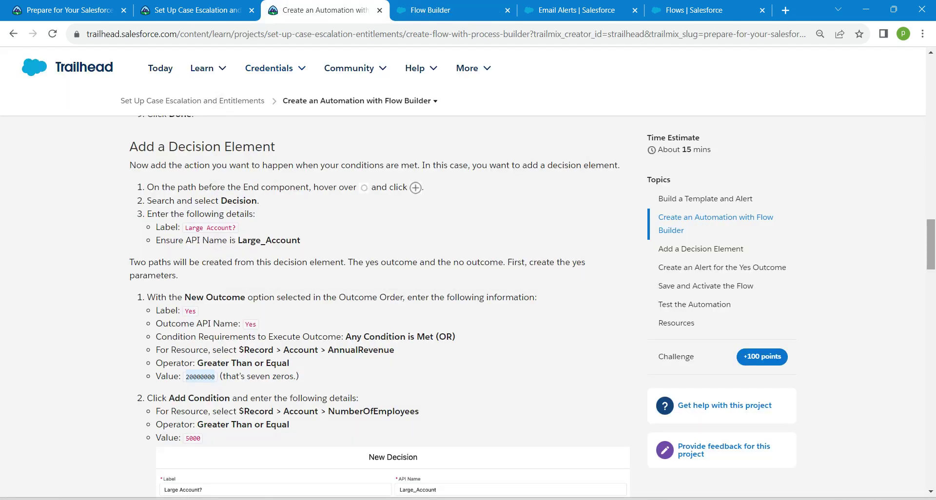
{"action": "left_click_drag", "start_coordinate": [931, 245], "coordinate": [931, 314]}
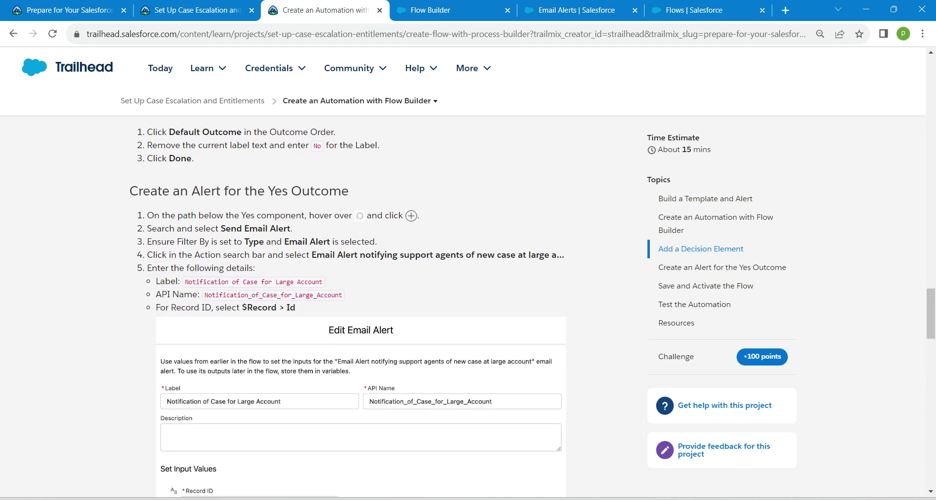
{"action": "left_click_drag", "start_coordinate": [185, 282], "coordinate": [322, 282]}
{"action": "key", "text": "ctrl+c"}
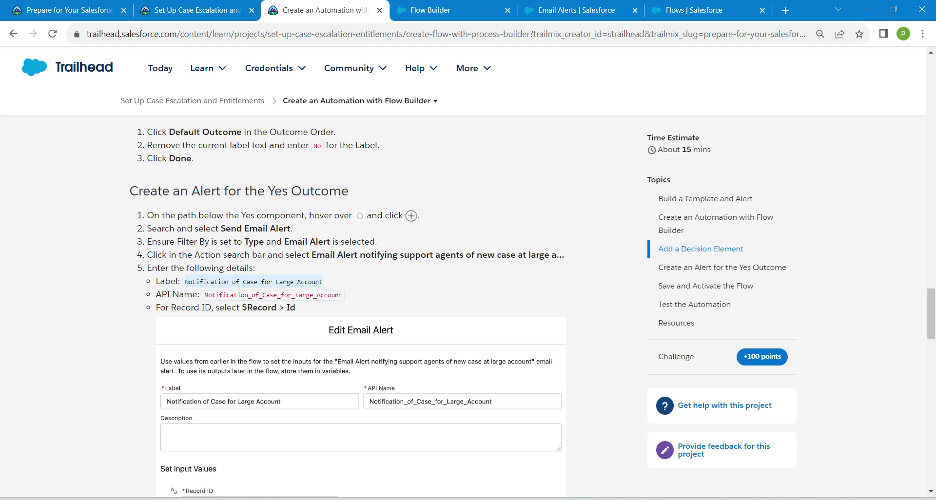
{"action": "left_click", "coordinate": [438, 10]}
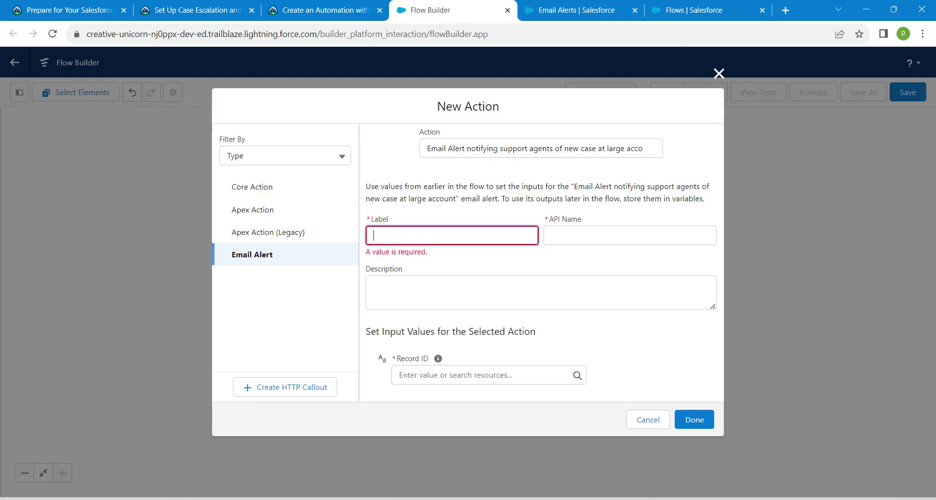
{"action": "key", "text": "ctrl+v"}
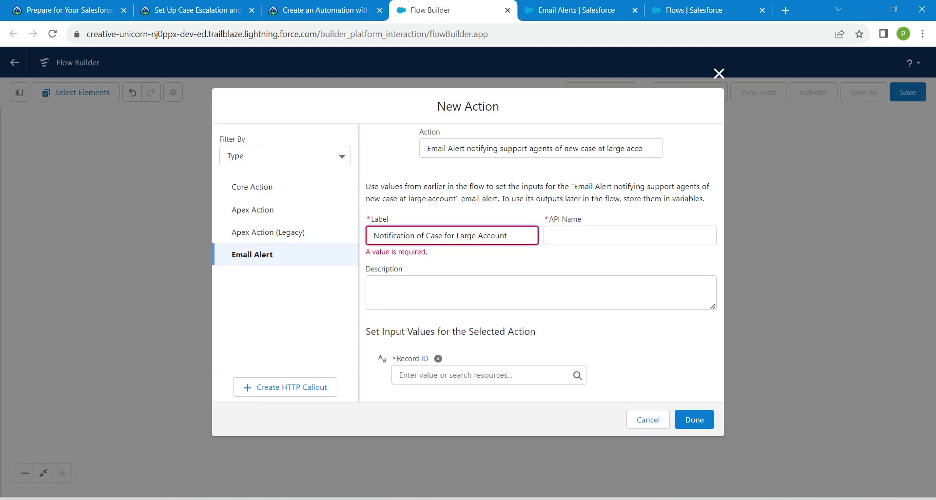
{"action": "left_click", "coordinate": [487, 292]}
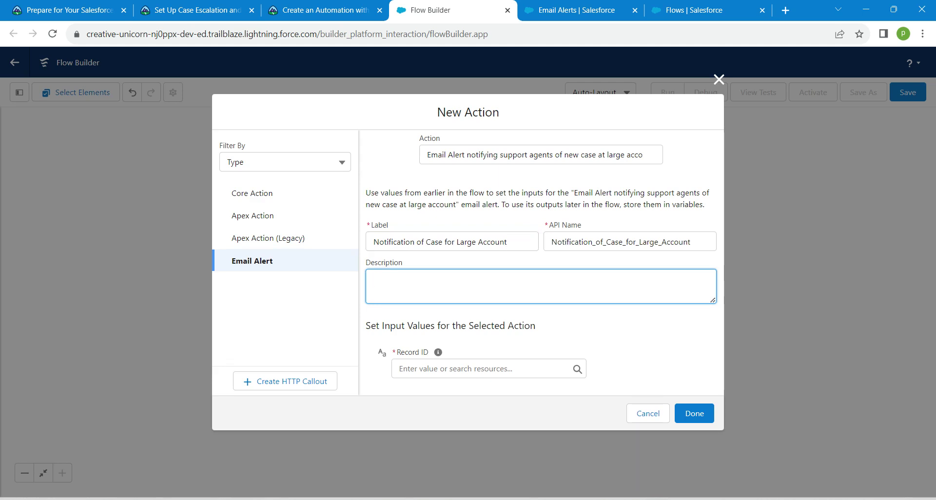
Step: Set the email alert's Record ID to $Record > Id and finish the action
{"action": "left_click", "coordinate": [488, 369]}
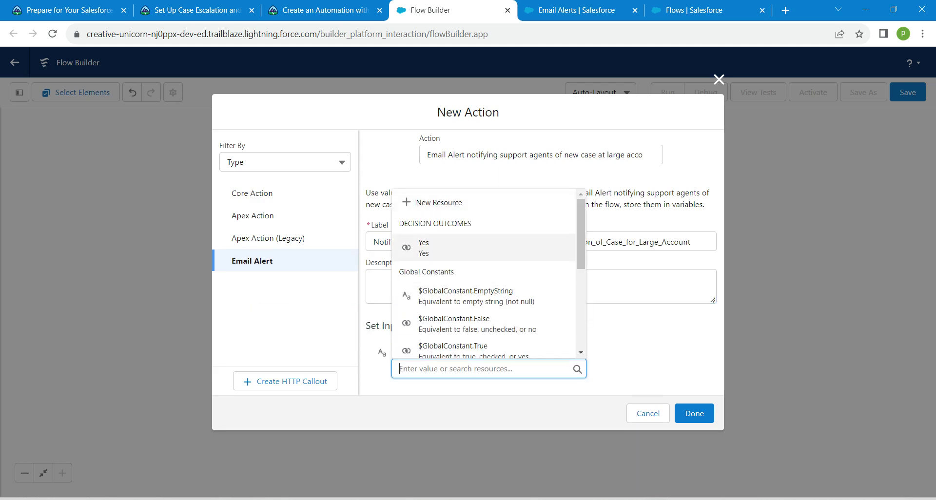
{"action": "scroll", "coordinate": [482, 323], "scroll_direction": "down", "scroll_amount": 3}
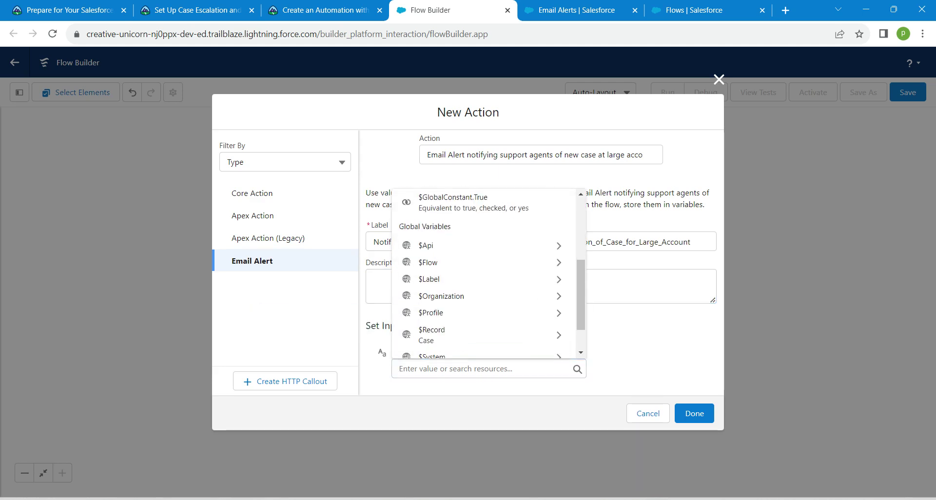
{"action": "scroll", "coordinate": [483, 308], "scroll_direction": "down", "scroll_amount": 1}
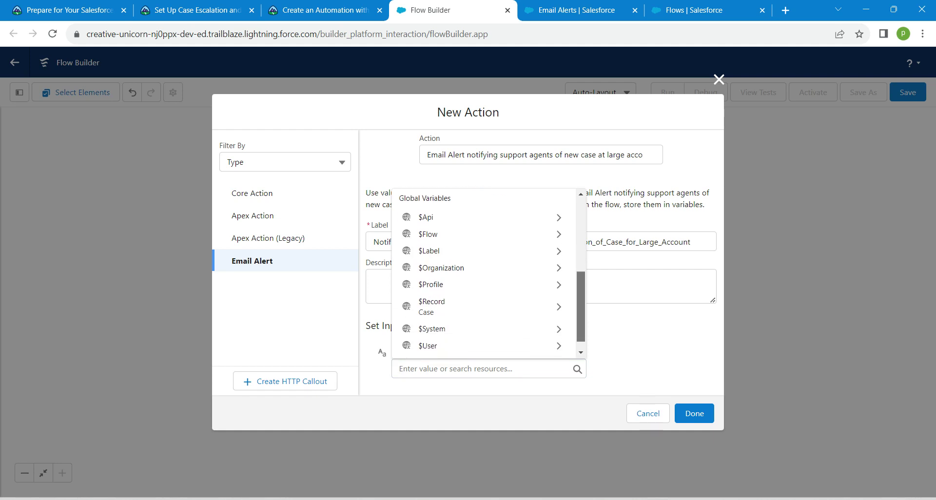
{"action": "left_click", "coordinate": [483, 312]}
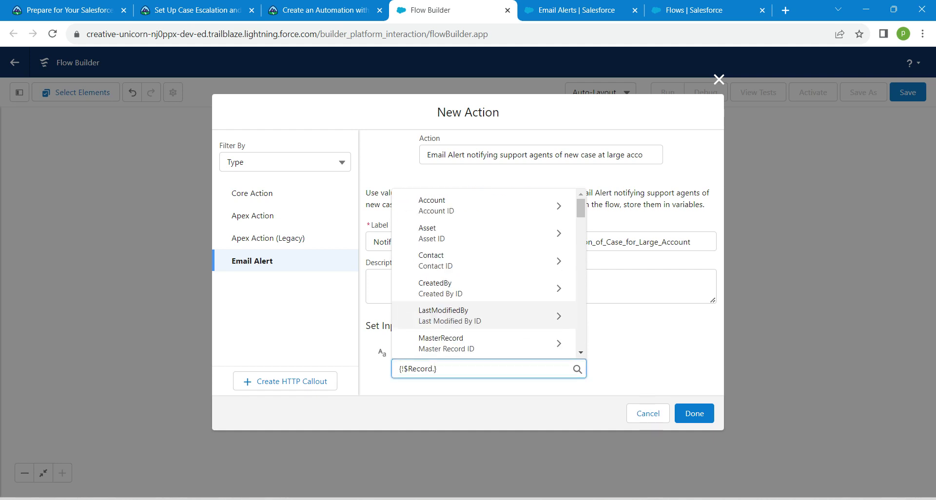
{"action": "scroll", "coordinate": [483, 258], "scroll_direction": "down", "scroll_amount": 3}
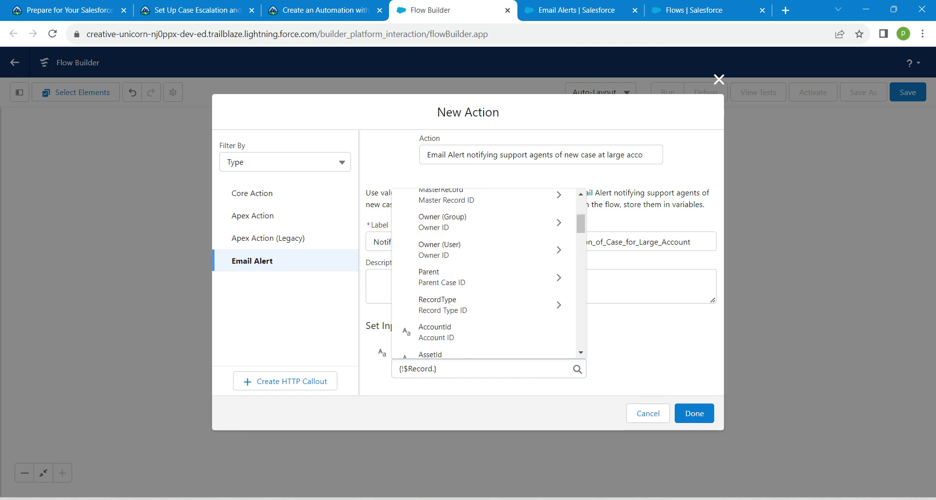
{"action": "scroll", "coordinate": [488, 274], "scroll_direction": "down", "scroll_amount": 5}
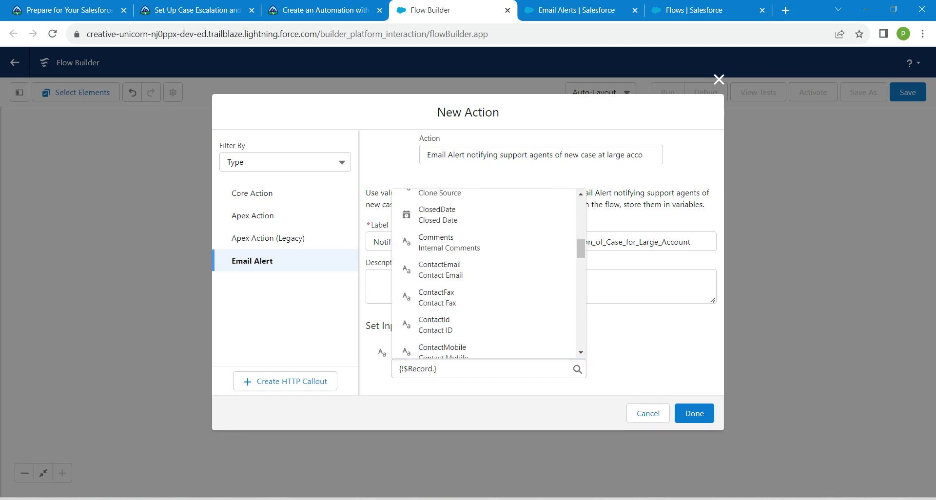
{"action": "scroll", "coordinate": [488, 273], "scroll_direction": "down", "scroll_amount": 4}
{"action": "left_click", "coordinate": [483, 369]}
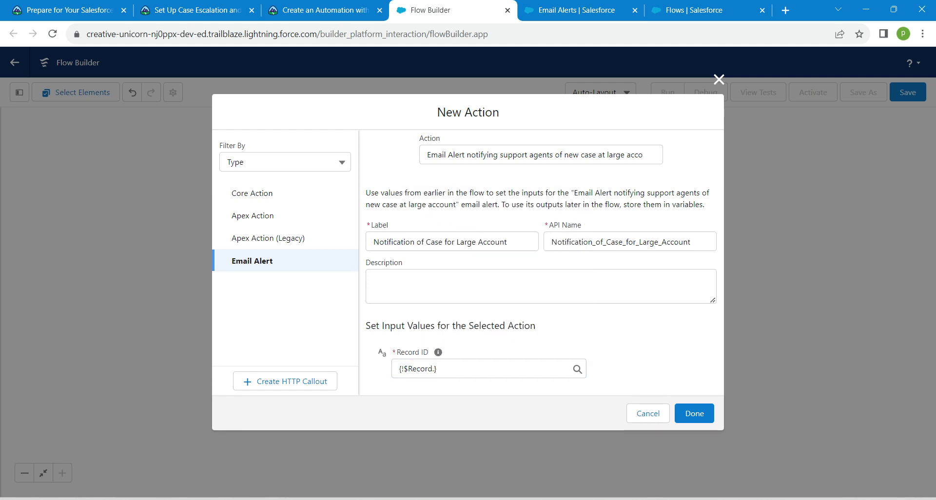
{"action": "left_click", "coordinate": [436, 369]}
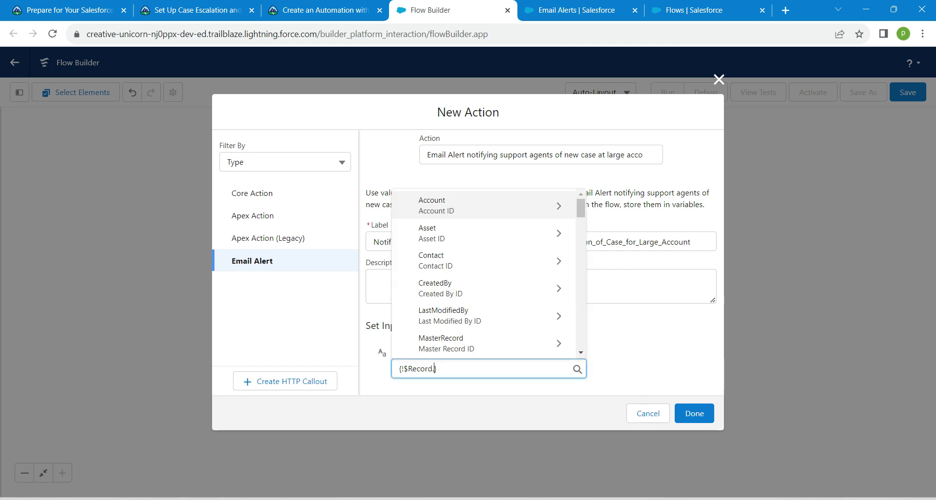
{"action": "scroll", "coordinate": [483, 273], "scroll_direction": "down", "scroll_amount": 3}
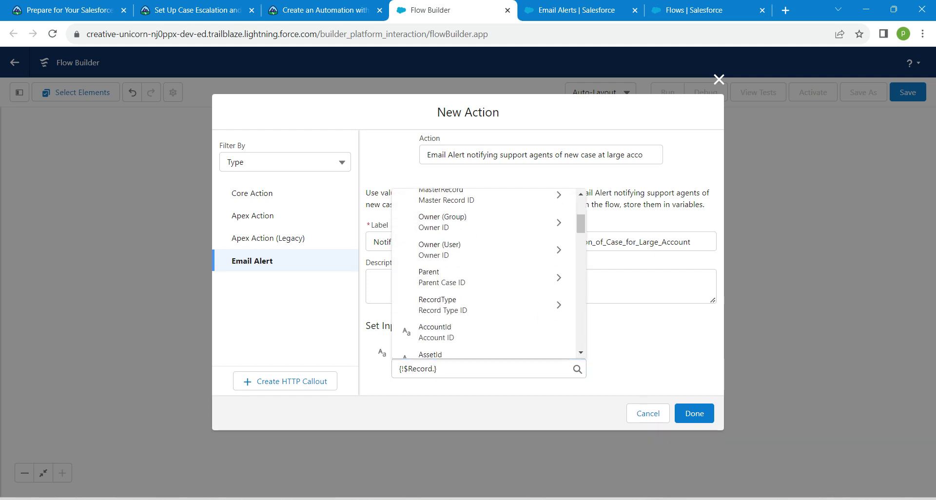
{"action": "scroll", "coordinate": [488, 273], "scroll_direction": "down", "scroll_amount": 3}
{"action": "scroll", "coordinate": [487, 273], "scroll_direction": "down", "scroll_amount": 3}
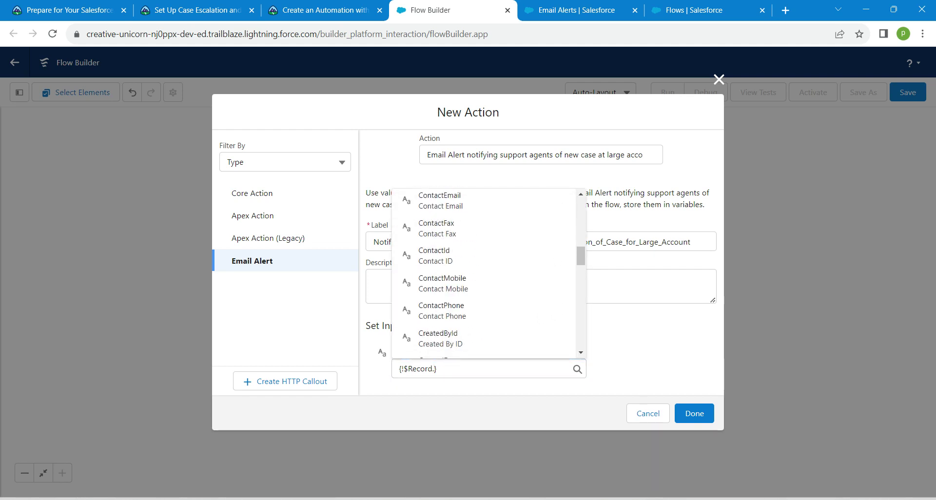
{"action": "scroll", "coordinate": [487, 273], "scroll_direction": "down", "scroll_amount": 3}
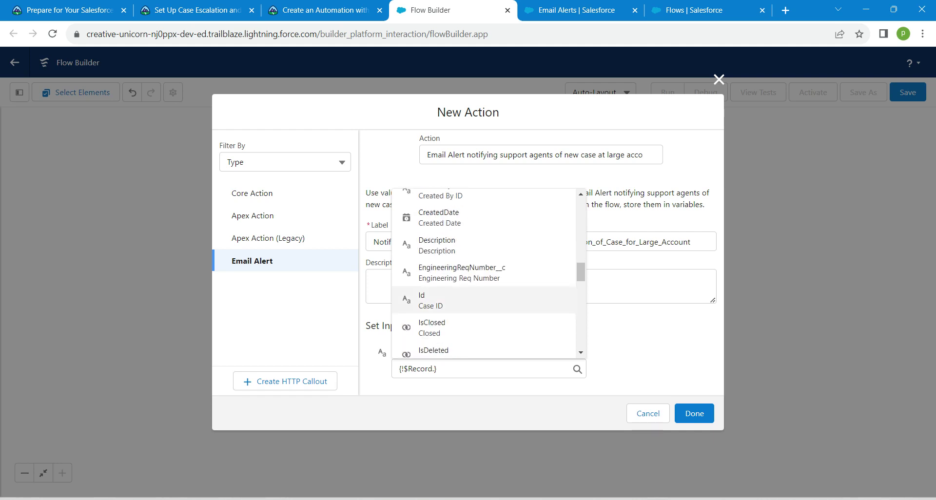
{"action": "left_click", "coordinate": [439, 300]}
{"action": "left_click", "coordinate": [634, 346]}
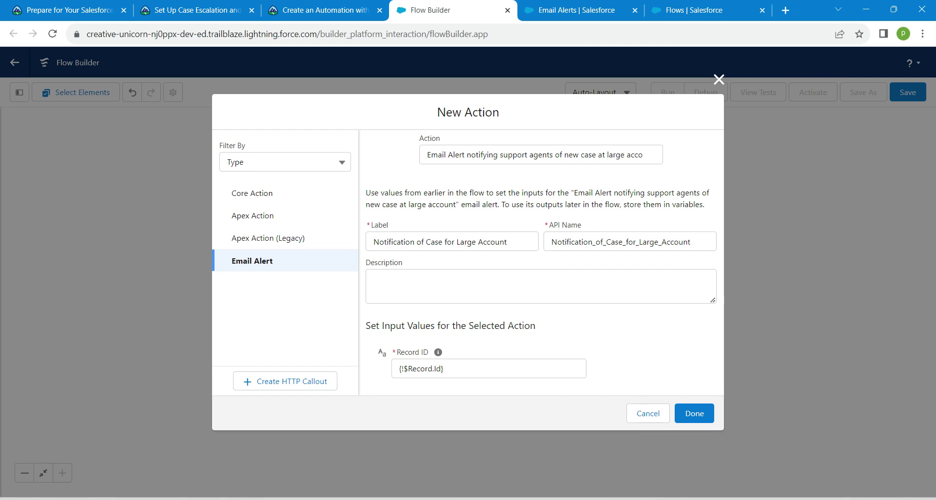
{"action": "left_click", "coordinate": [695, 413]}
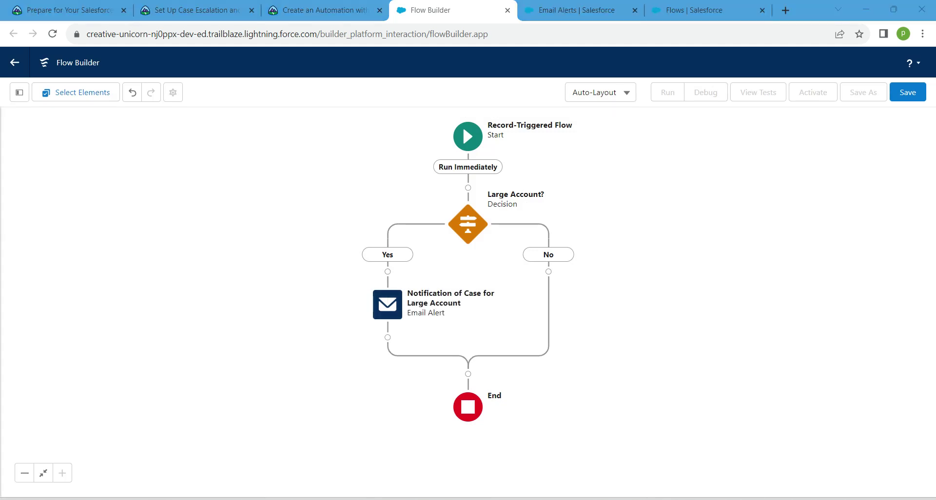
Step: Start saving the flow and label it "Notification: Case for Large Account", copied from the Trailhead instructions
{"action": "left_click", "coordinate": [908, 93]}
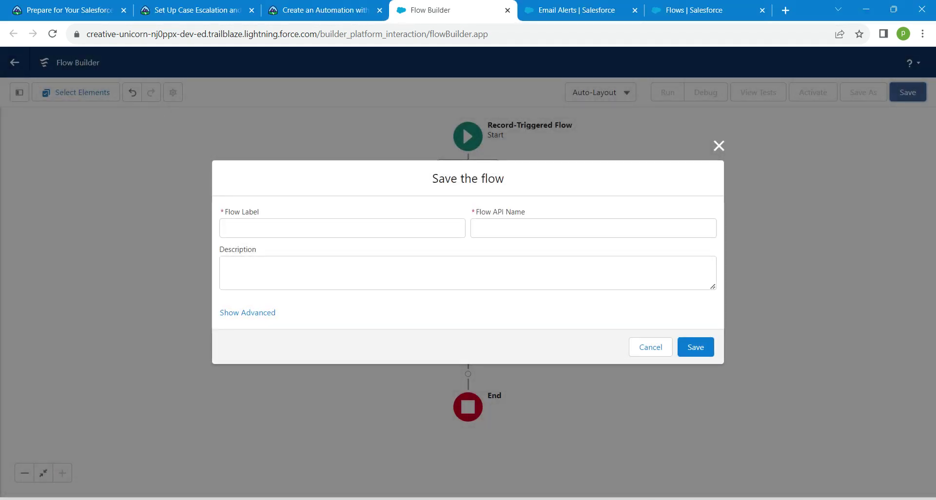
{"action": "left_click", "coordinate": [343, 229]}
{"action": "left_click", "coordinate": [315, 10]}
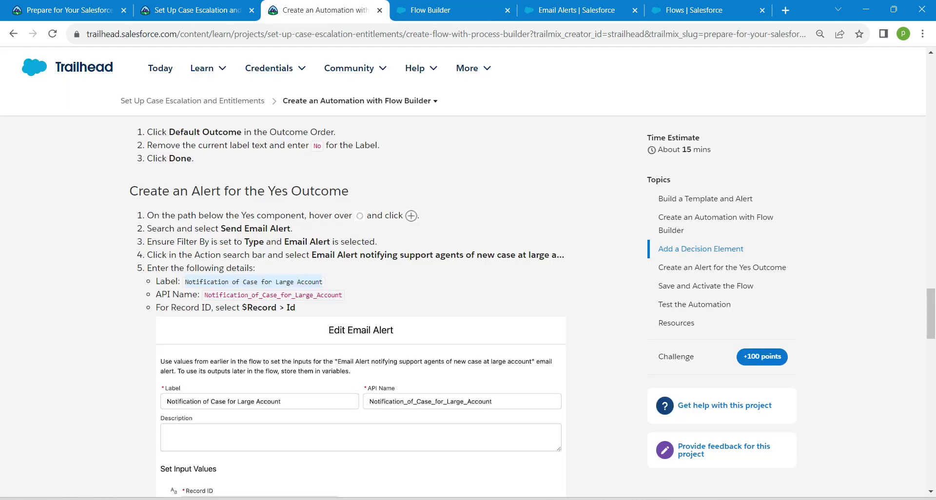
{"action": "scroll", "coordinate": [347, 307], "scroll_direction": "down", "scroll_amount": 8}
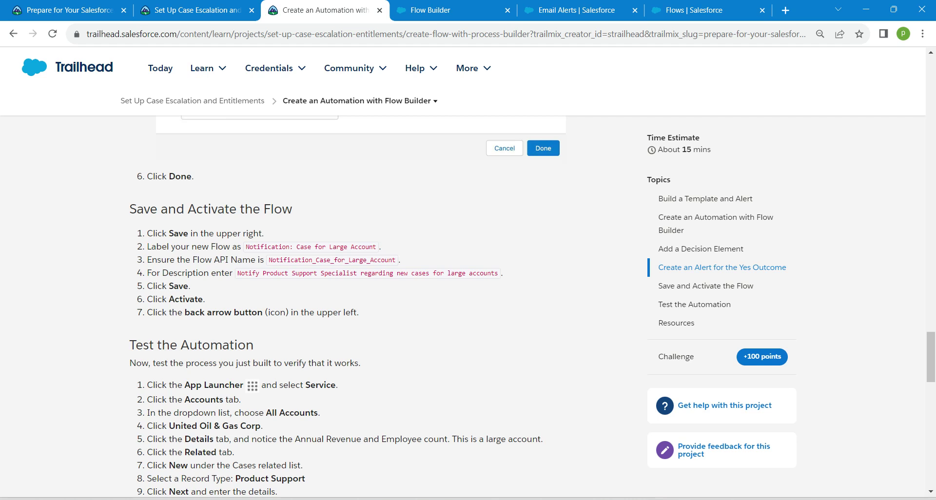
{"action": "left_click_drag", "start_coordinate": [246, 247], "coordinate": [377, 247]}
{"action": "key", "text": "ctrl+c"}
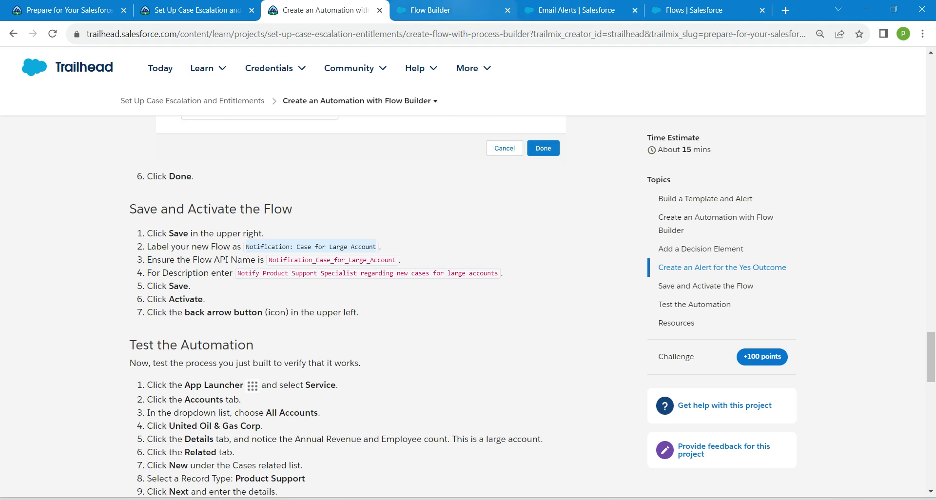
{"action": "left_click", "coordinate": [457, 10]}
{"action": "key", "text": "ctrl+v"}
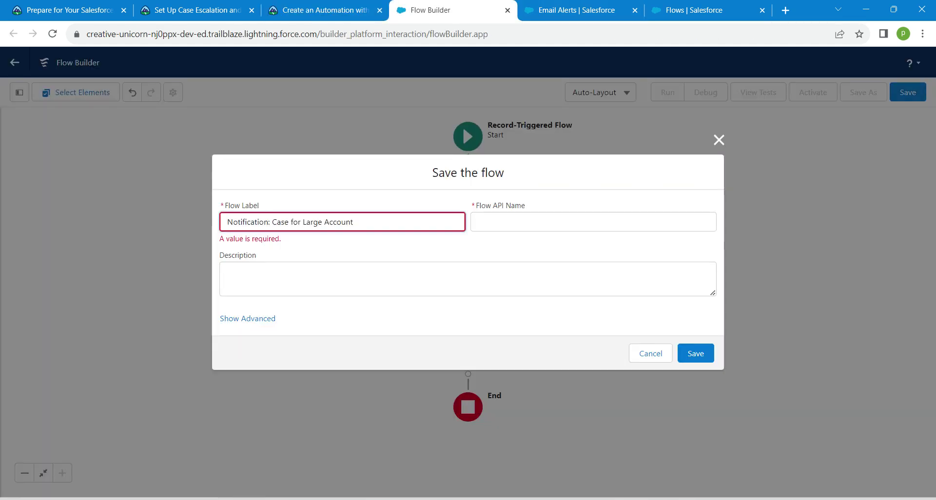
{"action": "key", "text": "Tab"}
{"action": "key", "text": "Tab"}
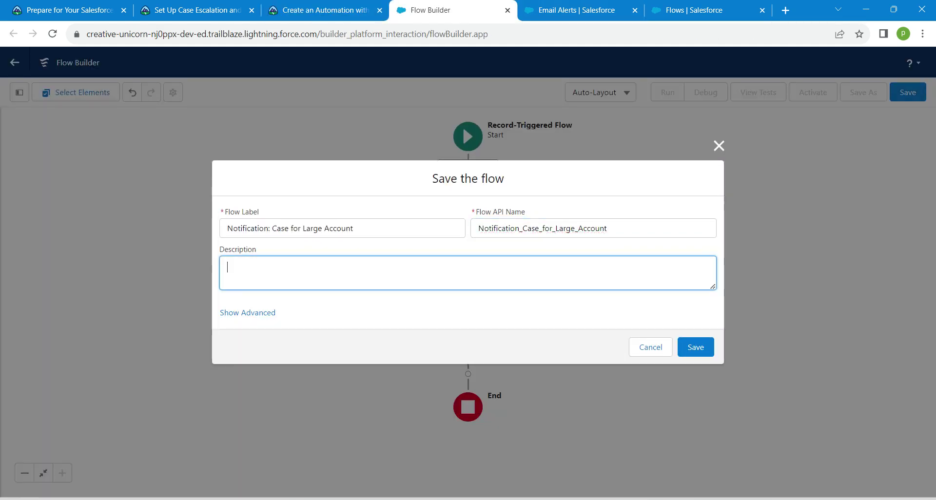
Step: Copy "Notify Product Support Specialist regarding new cases for large accounts" from the Trailhead instructions into the flow's description
{"action": "left_click", "coordinate": [327, 10]}
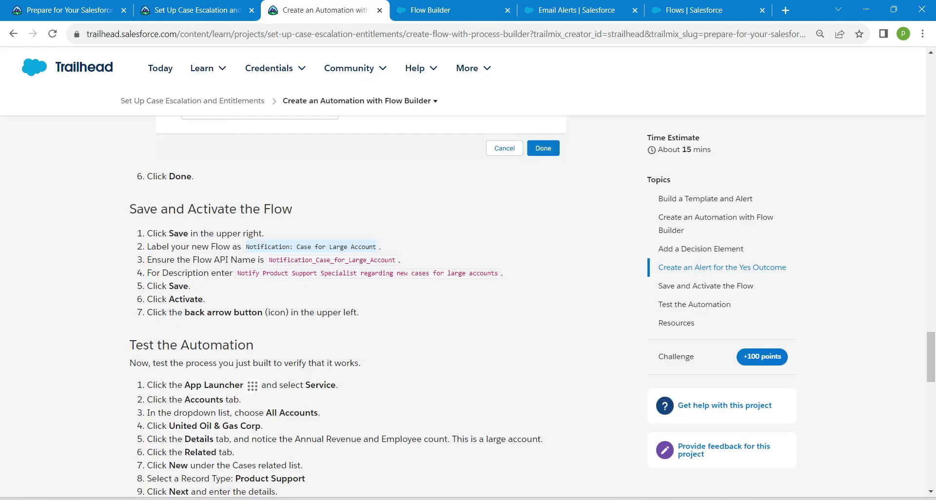
{"action": "left_click_drag", "start_coordinate": [237, 274], "coordinate": [500, 281]}
{"action": "key", "text": "ctrl+c"}
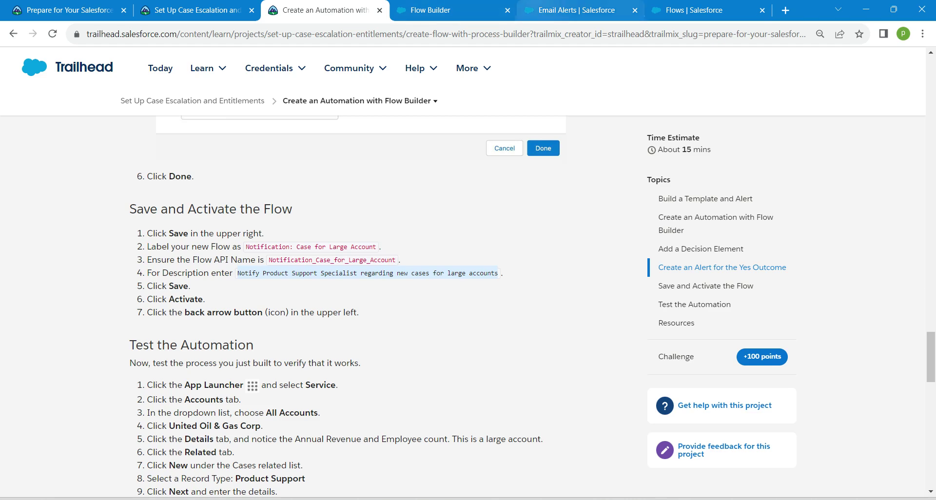
{"action": "key", "text": "ctrl+Tab"}
{"action": "key", "text": "ctrl+v"}
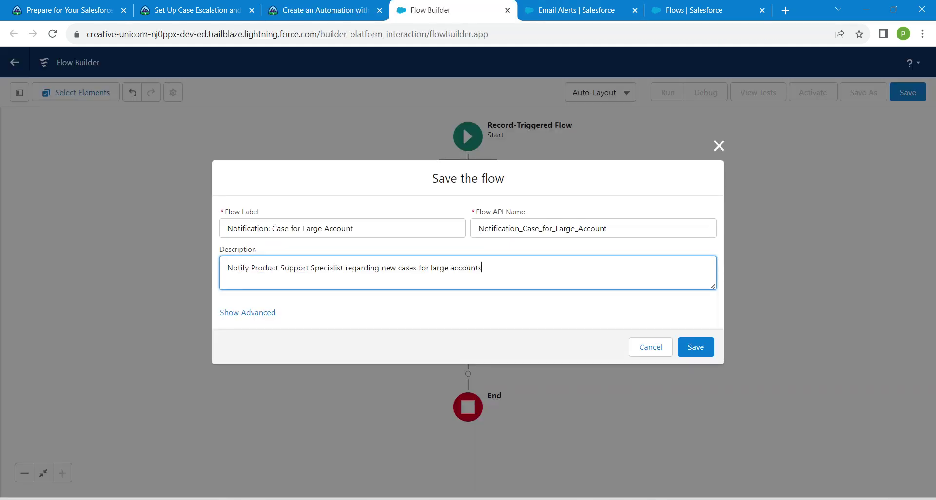
Step: Save the flow, activate it, and return to the Flows list in Setup
{"action": "left_click", "coordinate": [695, 347]}
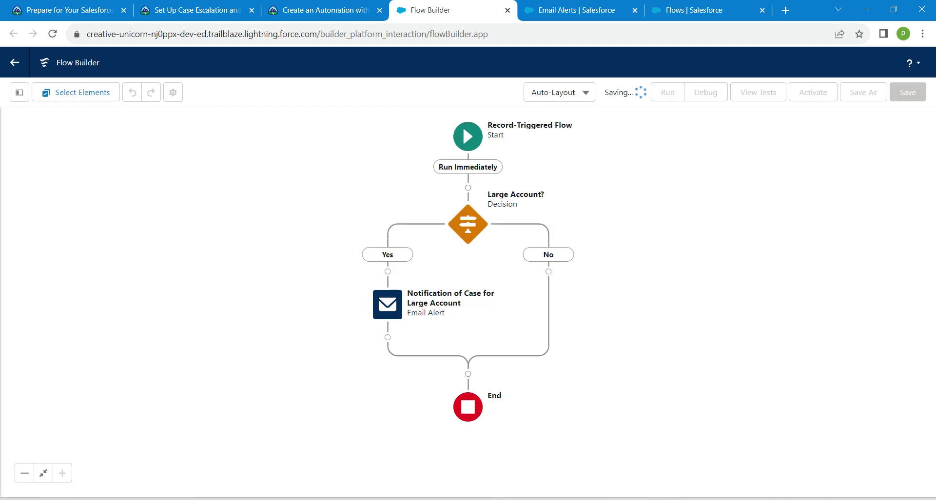
{"action": "left_click", "coordinate": [813, 92]}
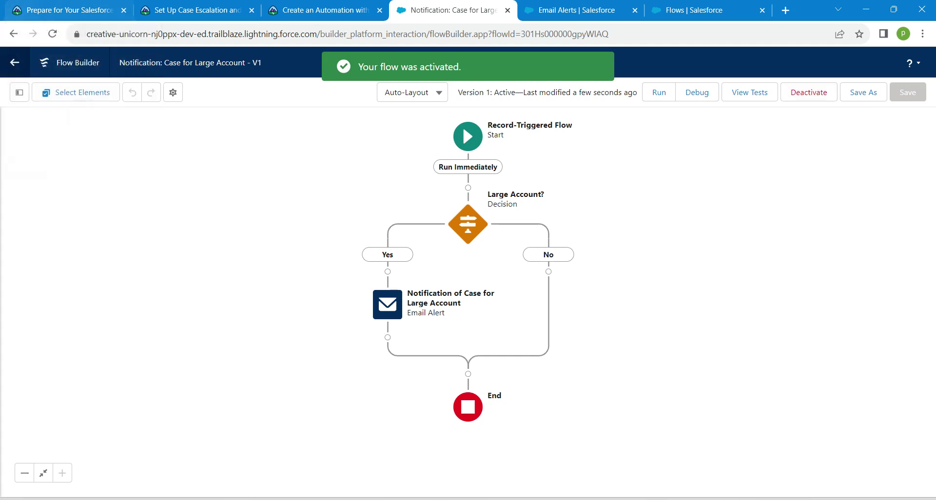
{"action": "left_click", "coordinate": [15, 63]}
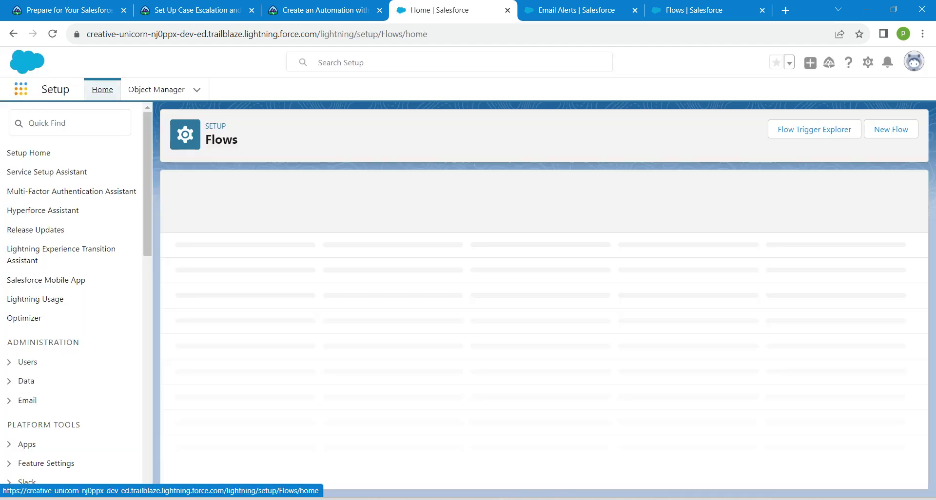
Step: Switch to the Service app and open the United Oil & Gas Corp. account from the All Accounts list view
{"action": "left_click", "coordinate": [21, 89]}
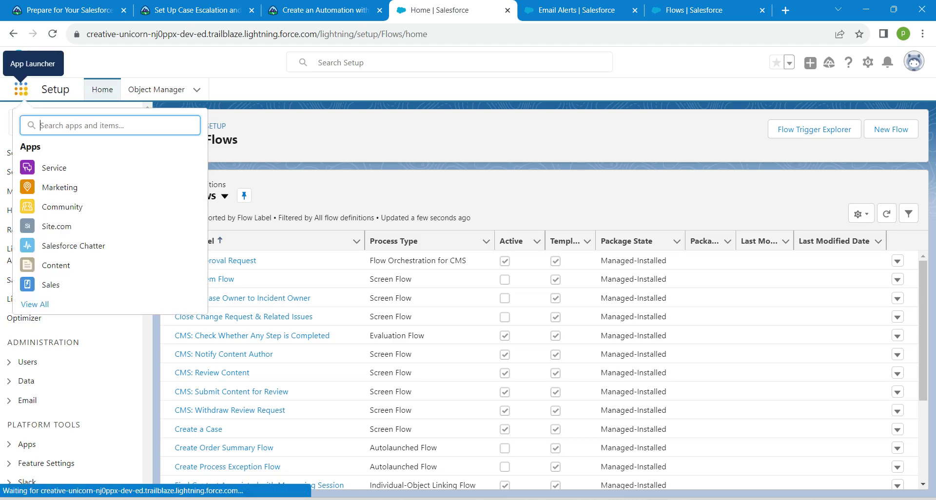
{"action": "left_click", "coordinate": [53, 168]}
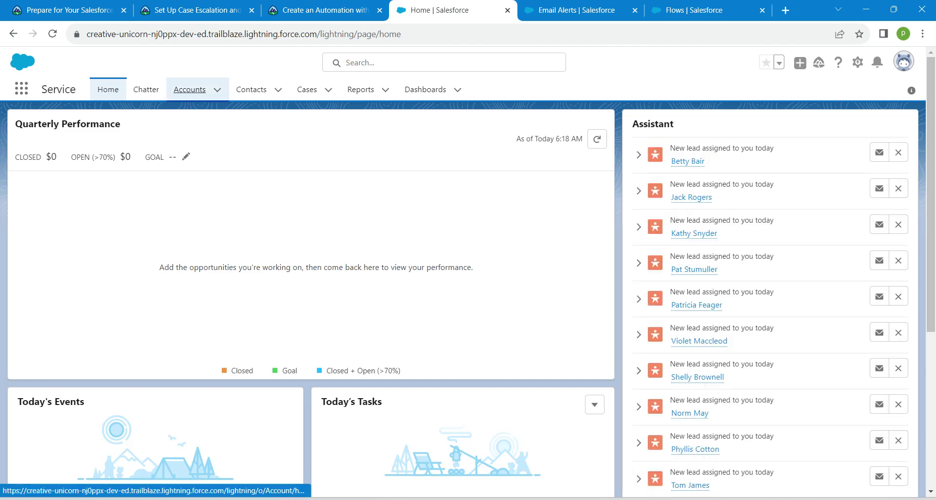
{"action": "left_click", "coordinate": [190, 89]}
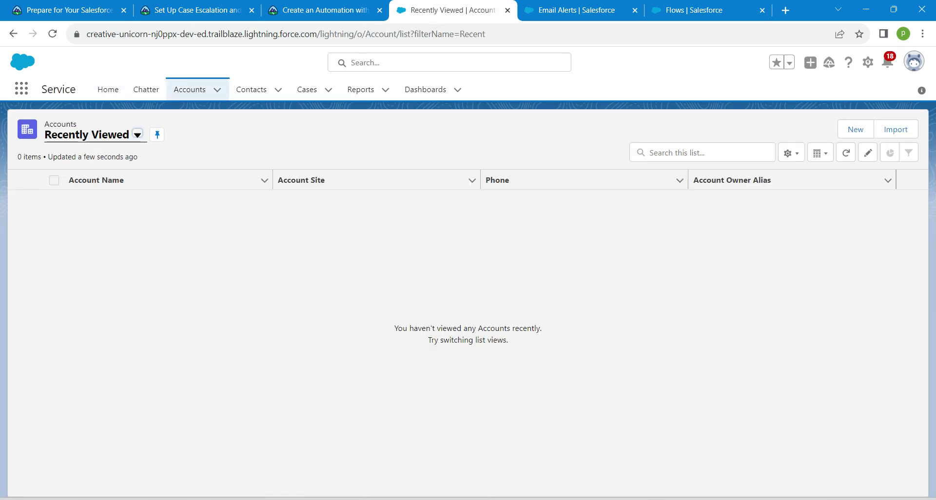
{"action": "left_click", "coordinate": [137, 134]}
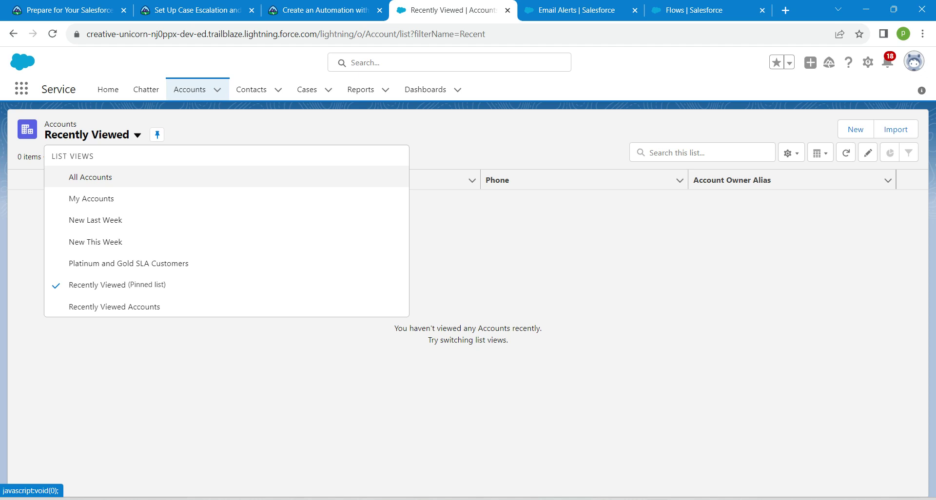
{"action": "left_click", "coordinate": [90, 177]}
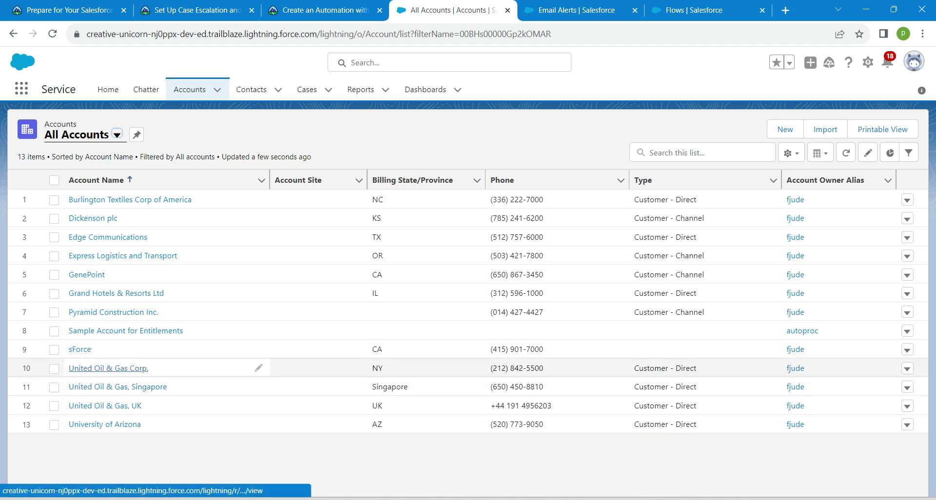
{"action": "left_click", "coordinate": [117, 369]}
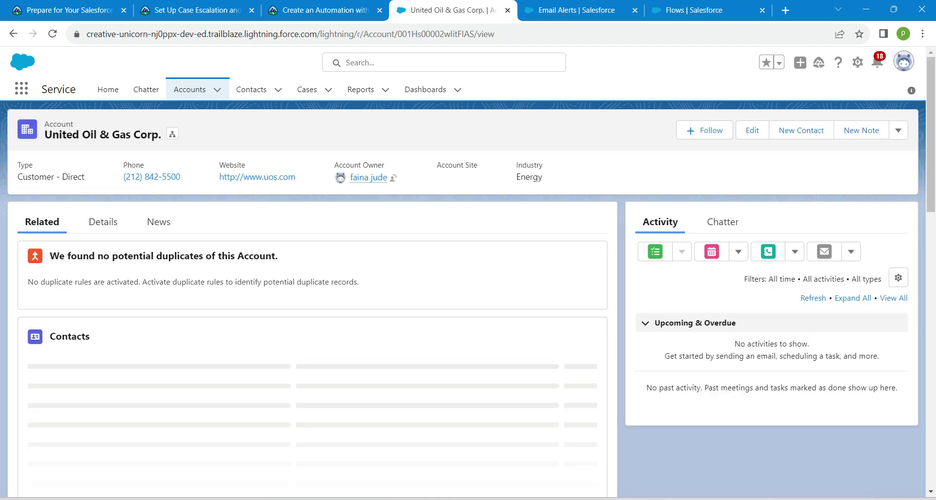
Step: Review the United Oil & Gas Corp. account details, particularly the Annual Revenue
{"action": "left_click", "coordinate": [103, 222]}
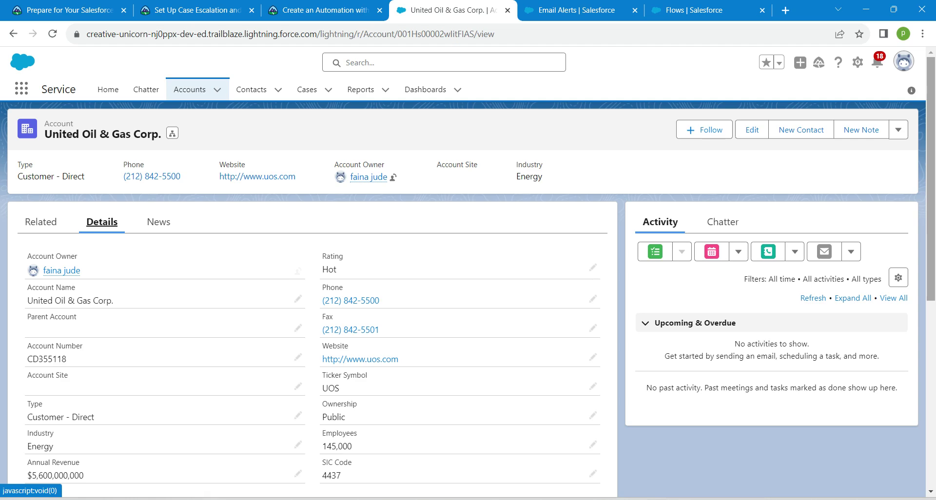
{"action": "left_click_drag", "start_coordinate": [931, 219], "coordinate": [931, 221]}
{"action": "scroll", "coordinate": [464, 317], "scroll_direction": "down", "scroll_amount": 10}
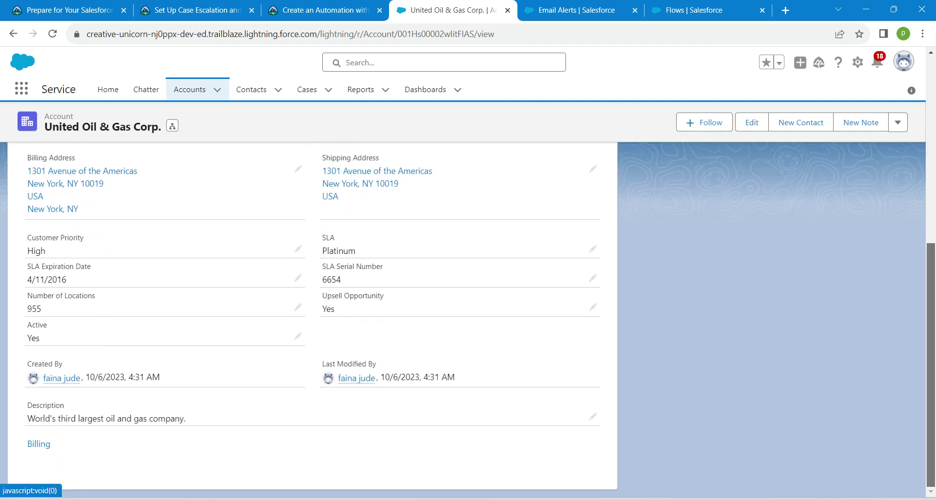
{"action": "scroll", "coordinate": [463, 317], "scroll_direction": "up", "scroll_amount": 10}
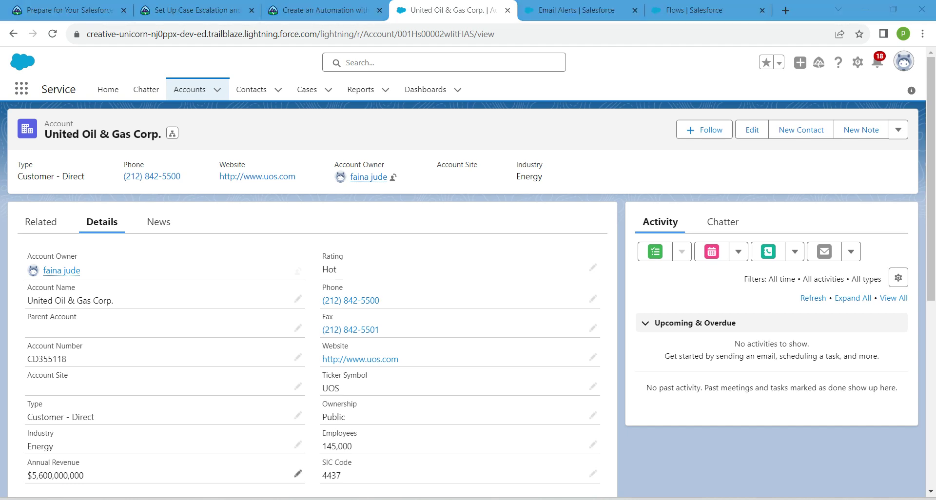
{"action": "left_click_drag", "start_coordinate": [83, 475], "coordinate": [27, 475]}
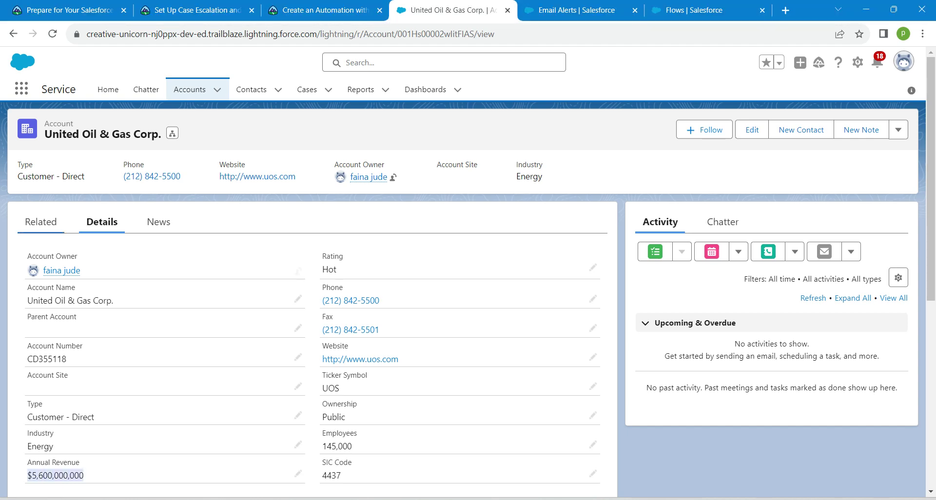
Step: Start a new case from the account's related Cases list with the Product Support record type
{"action": "left_click", "coordinate": [41, 222]}
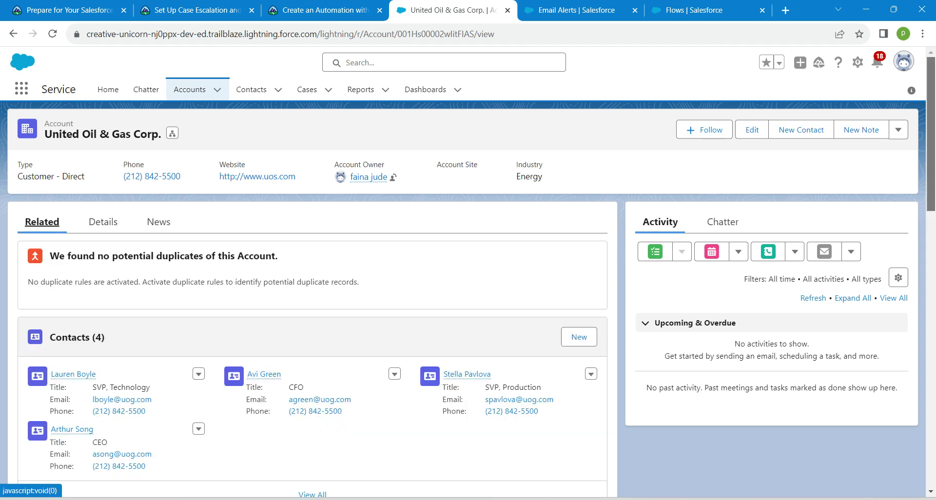
{"action": "scroll", "coordinate": [468, 293], "scroll_direction": "down", "scroll_amount": 3}
{"action": "scroll", "coordinate": [312, 292], "scroll_direction": "down", "scroll_amount": 8}
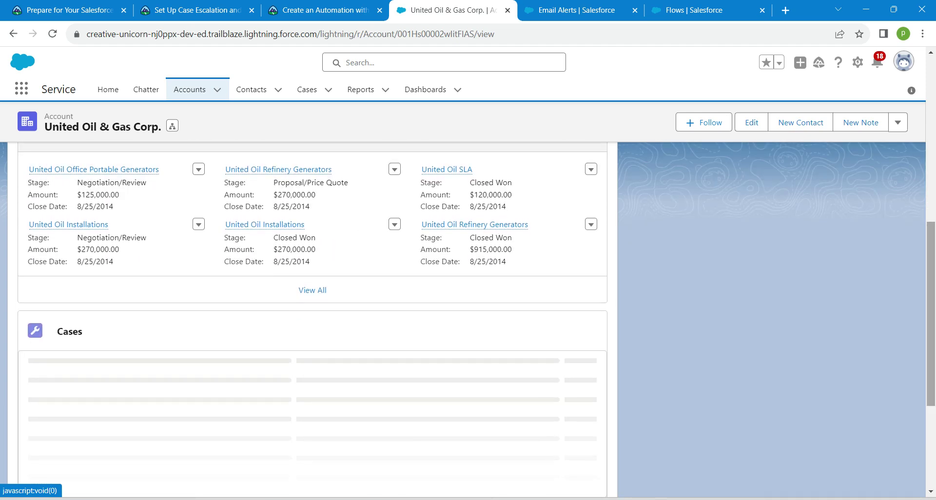
{"action": "left_click", "coordinate": [579, 330]}
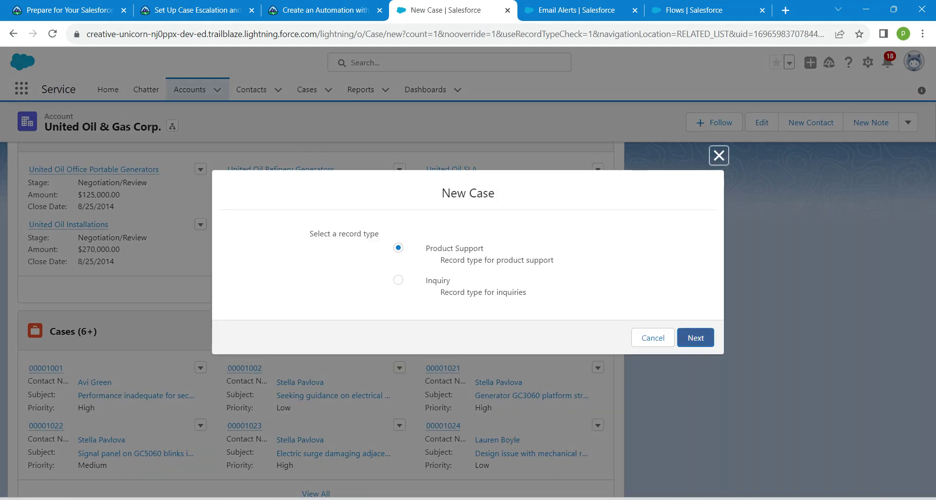
{"action": "left_click", "coordinate": [696, 338]}
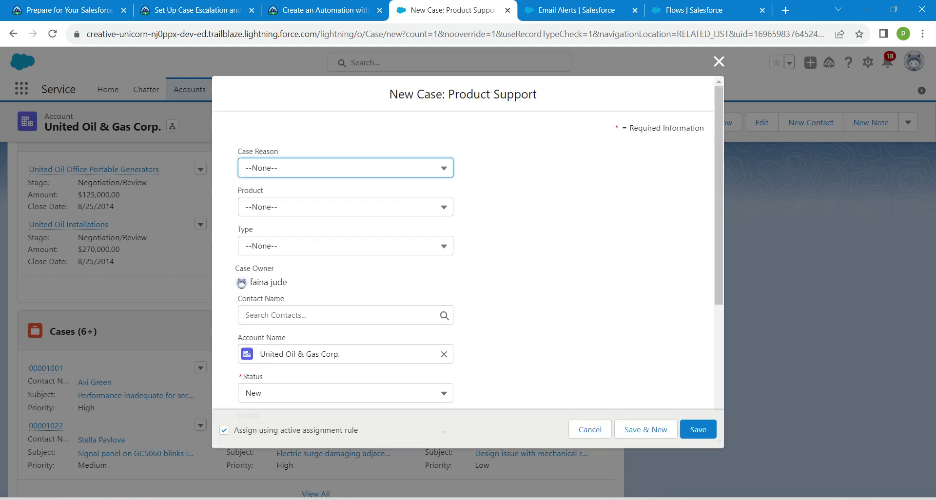
Step: Set the new case's Type to Problem and its Case Reason to Breakdown
{"action": "left_click", "coordinate": [345, 247]}
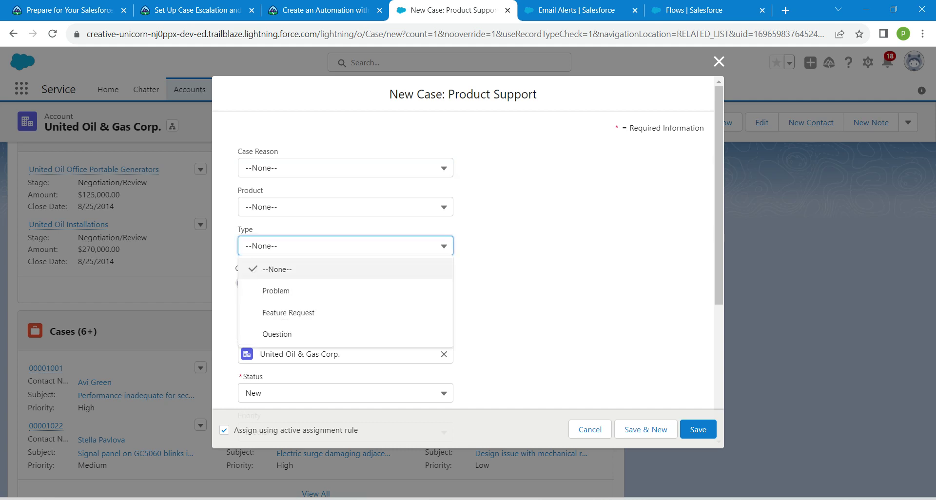
{"action": "left_click", "coordinate": [277, 291]}
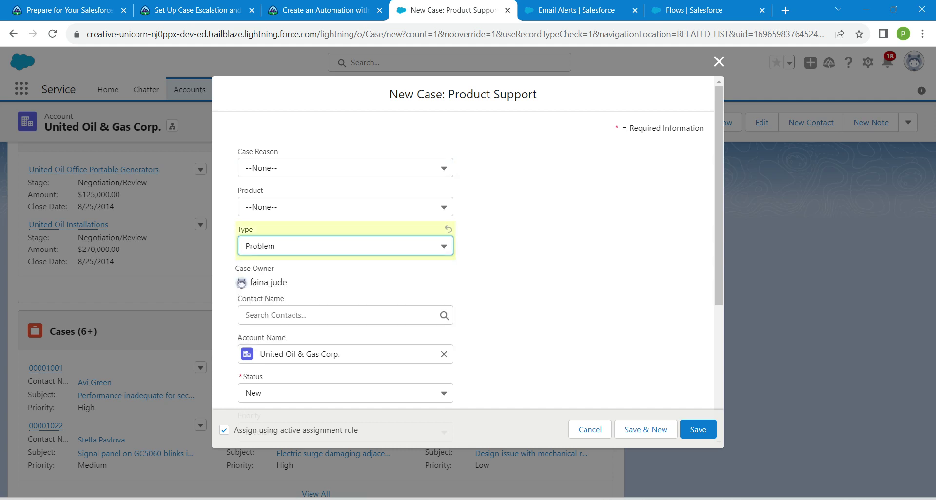
{"action": "left_click", "coordinate": [345, 168]}
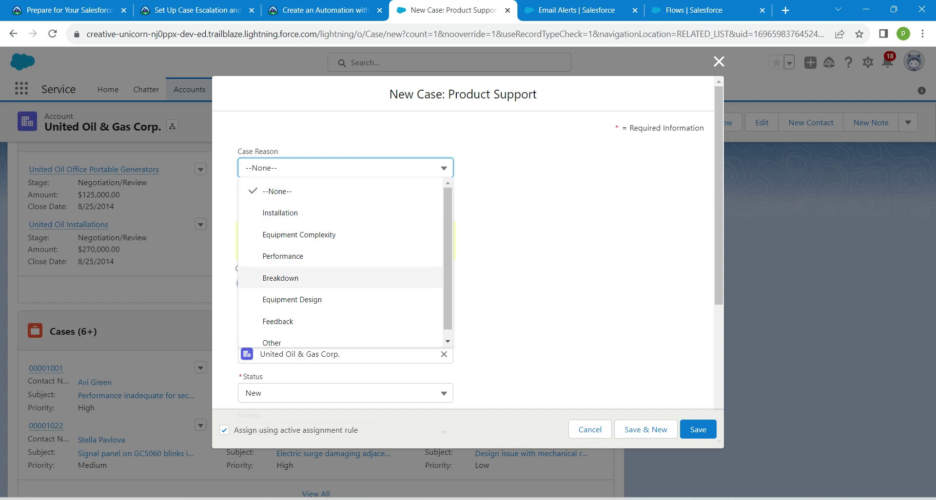
{"action": "left_click", "coordinate": [281, 279]}
{"action": "key", "text": "Return"}
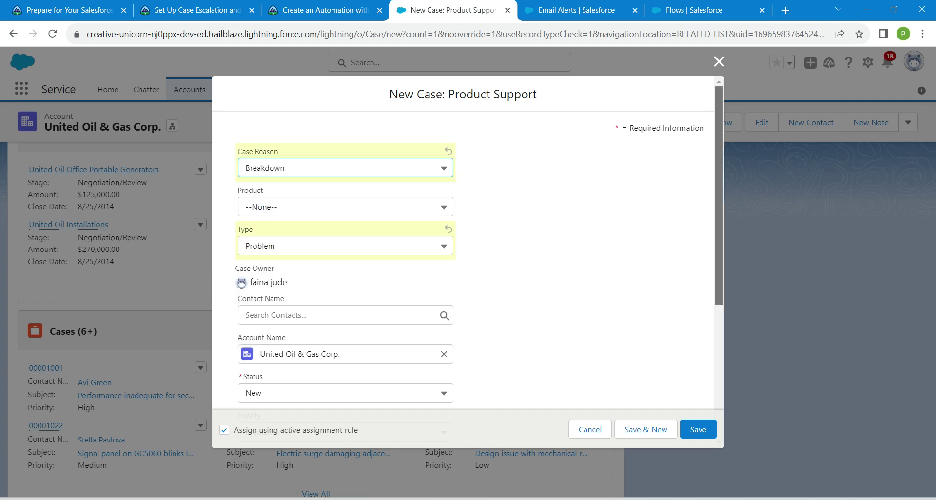
Step: Set the new case's Case Origin to Phone
{"action": "scroll", "coordinate": [468, 244], "scroll_direction": "down", "scroll_amount": 4}
{"action": "scroll", "coordinate": [468, 243], "scroll_direction": "down", "scroll_amount": 1}
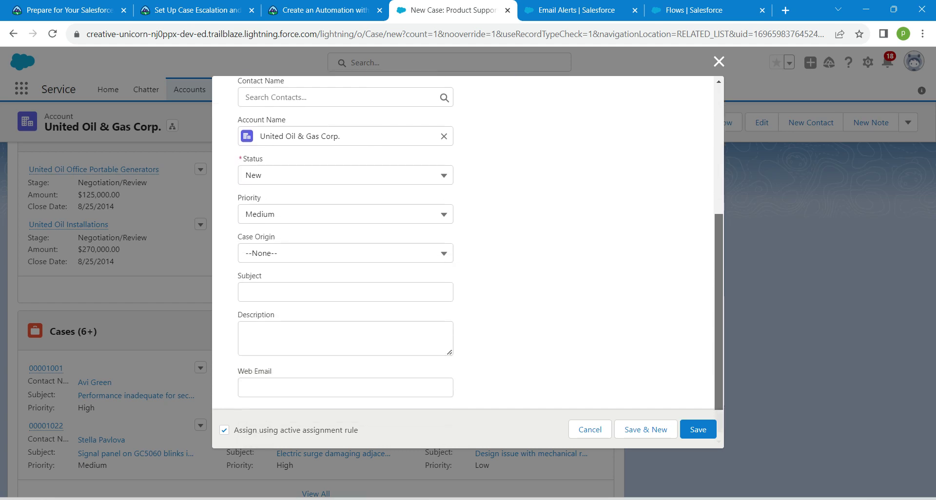
{"action": "left_click", "coordinate": [345, 253]}
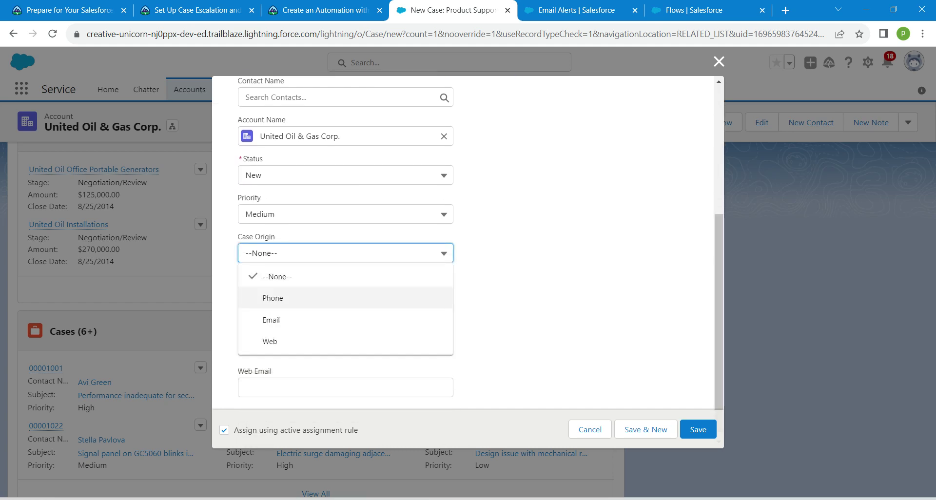
{"action": "left_click", "coordinate": [293, 297]}
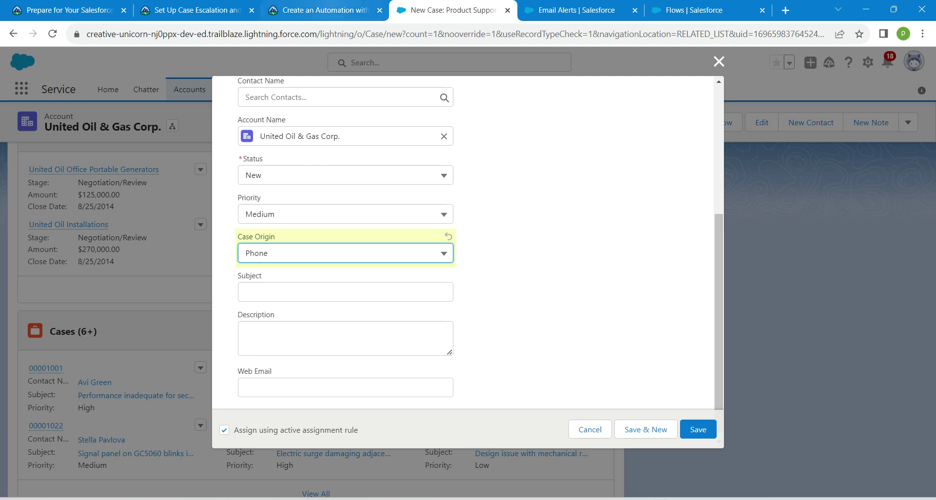
Step: Copy "Charge Controllers Replacement" from the Trailhead test instructions into the new case's Subject
{"action": "left_click", "coordinate": [322, 10]}
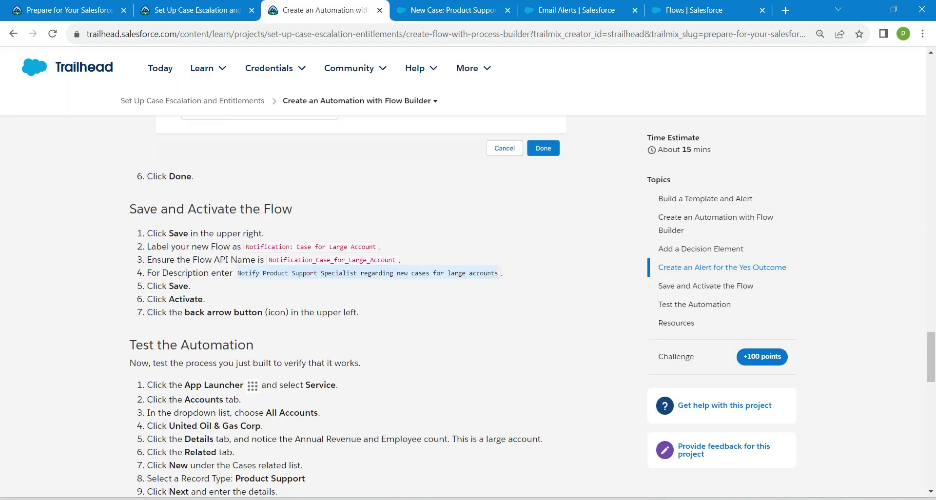
{"action": "scroll", "coordinate": [347, 306], "scroll_direction": "down", "scroll_amount": 7}
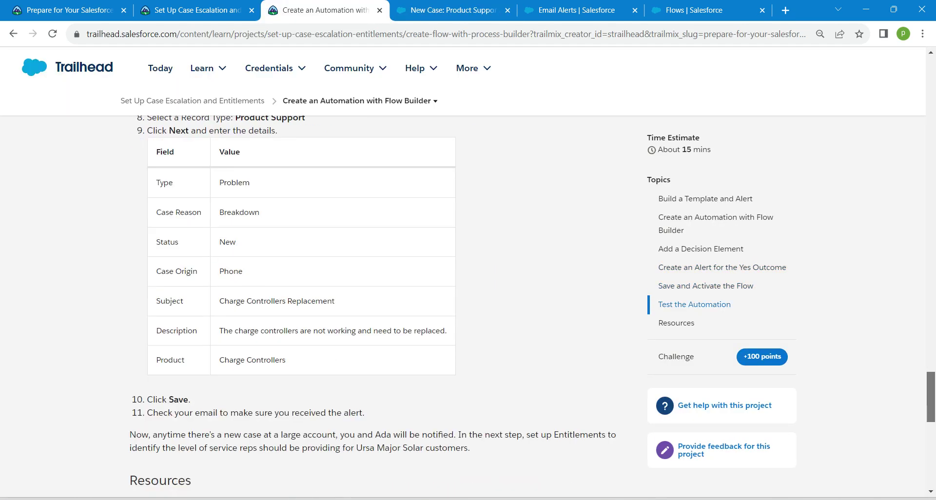
{"action": "scroll", "coordinate": [347, 306], "scroll_direction": "down", "scroll_amount": 2}
{"action": "scroll", "coordinate": [347, 306], "scroll_direction": "up", "scroll_amount": 3}
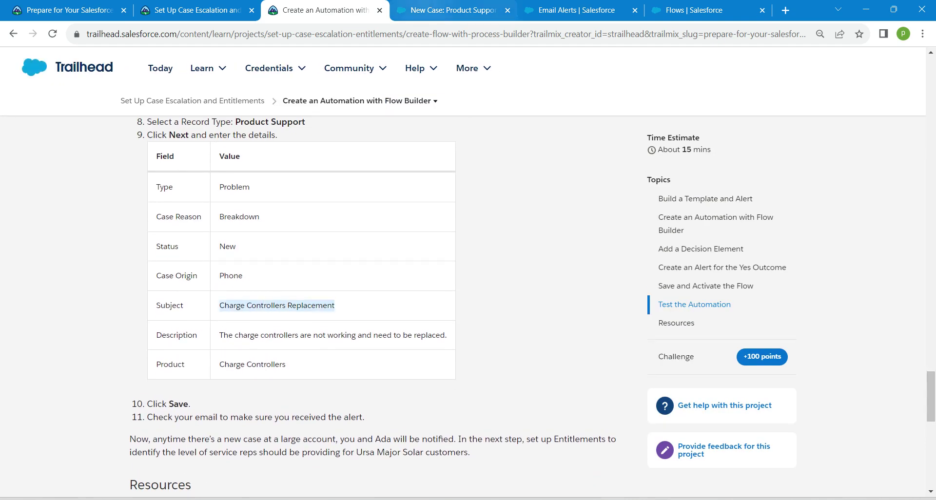
{"action": "left_click", "coordinate": [446, 10]}
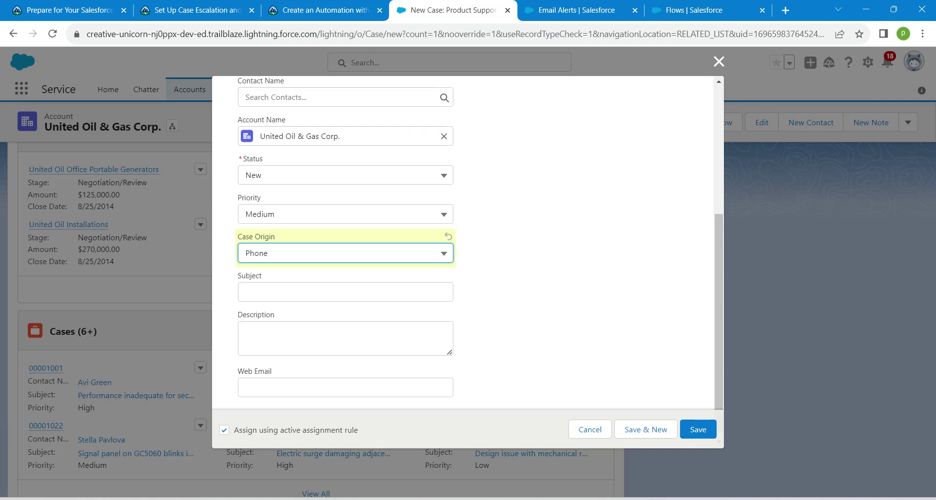
{"action": "left_click", "coordinate": [326, 292]}
{"action": "type", "text": "Charge Controllers Replacement"}
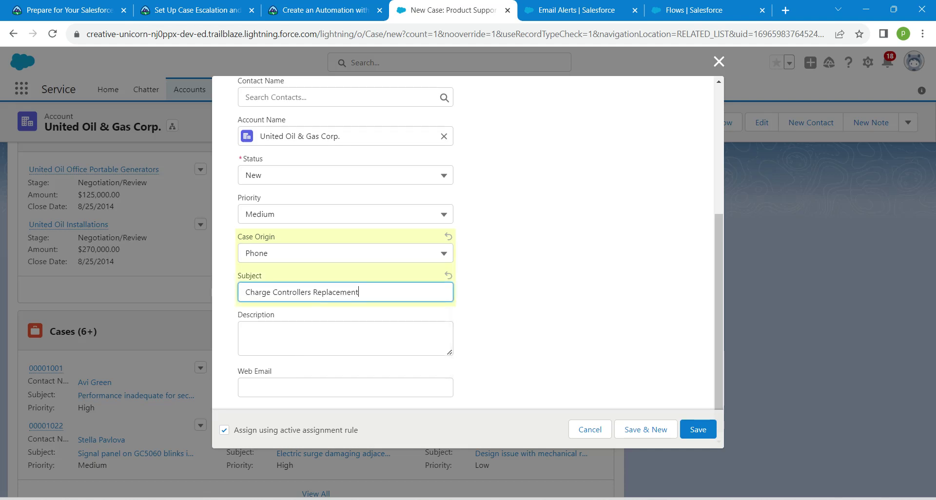
Step: Copy "The charge controllers are not working and need to be replaced." from the Trailhead instructions into the case's Description
{"action": "key", "text": "Tab"}
{"action": "left_click", "coordinate": [325, 9]}
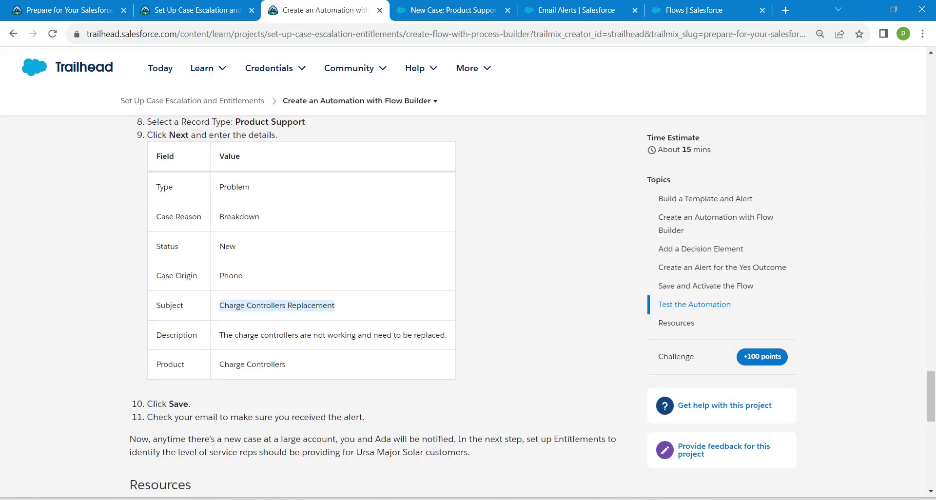
{"action": "left_click", "coordinate": [220, 335]}
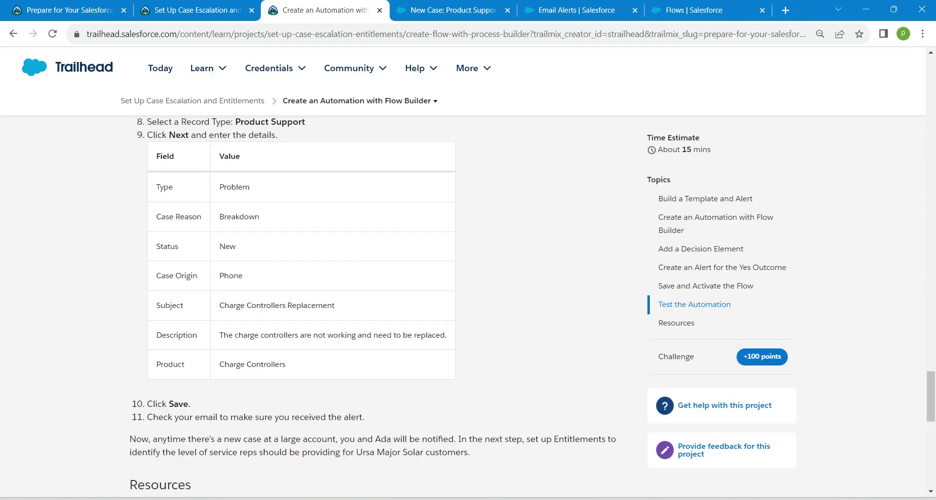
{"action": "left_click_drag", "start_coordinate": [219, 335], "coordinate": [447, 335]}
{"action": "key", "text": "ctrl+c"}
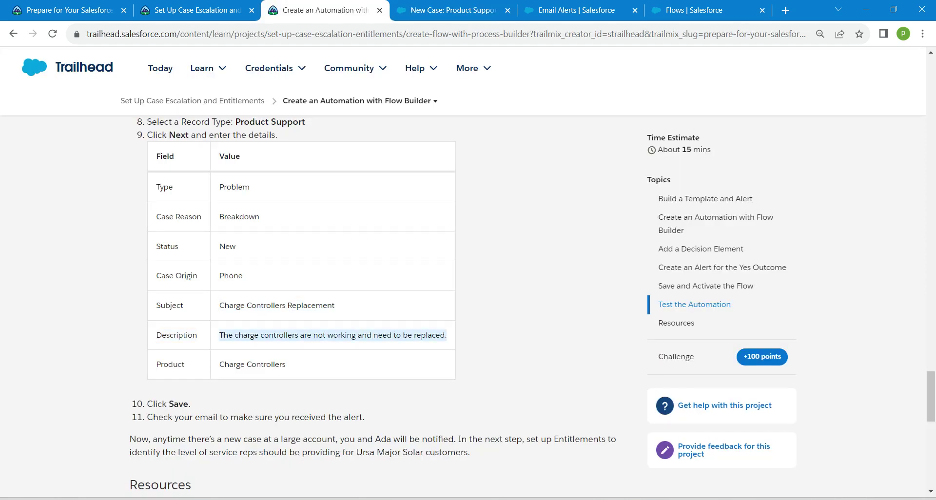
{"action": "left_click", "coordinate": [451, 10]}
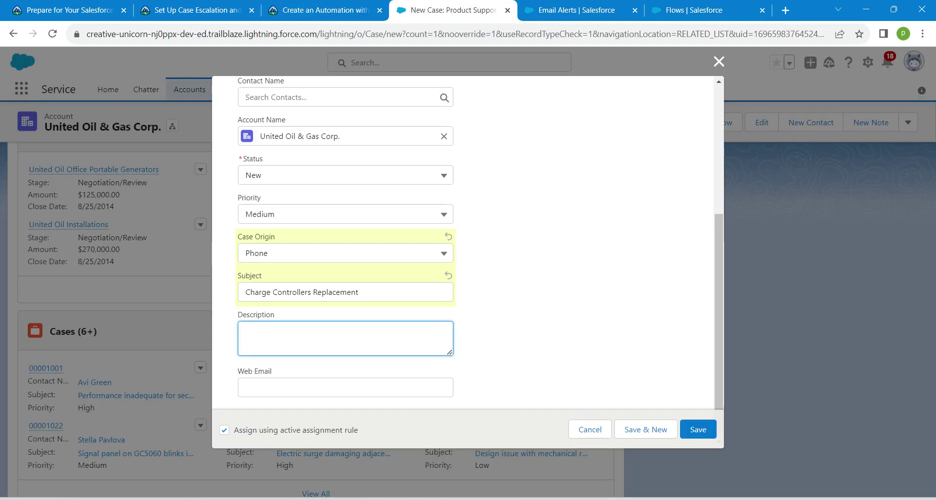
{"action": "key", "text": "ctrl+v"}
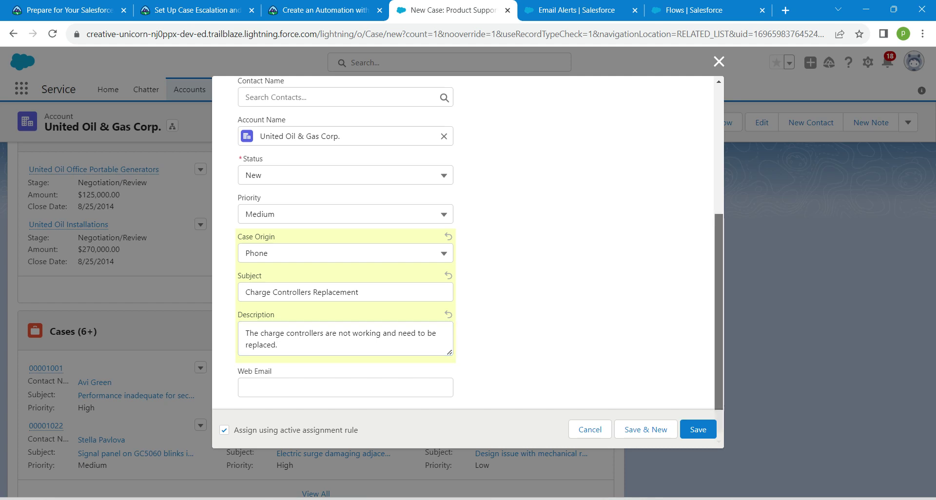
Step: Set the new case's Product to Charge Controllers and save the case
{"action": "scroll", "coordinate": [468, 243], "scroll_direction": "up", "scroll_amount": 3}
{"action": "scroll", "coordinate": [468, 244], "scroll_direction": "up", "scroll_amount": 1}
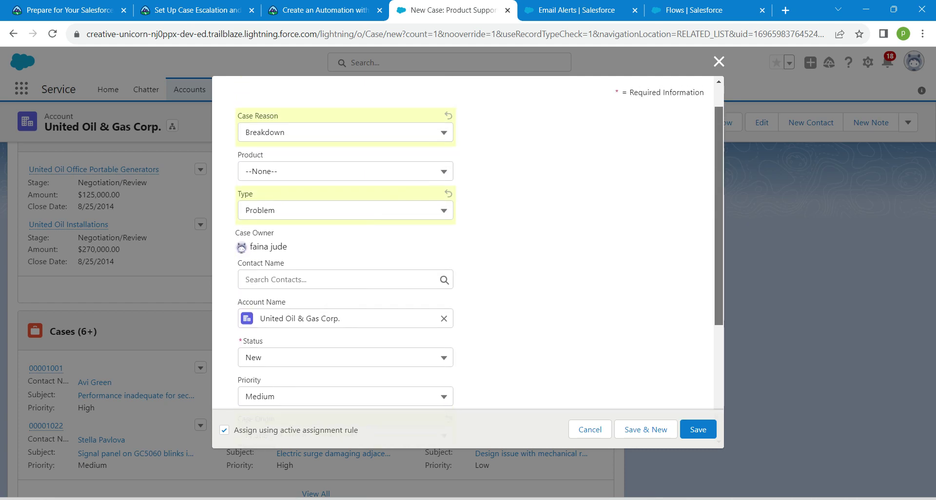
{"action": "left_click", "coordinate": [345, 171]}
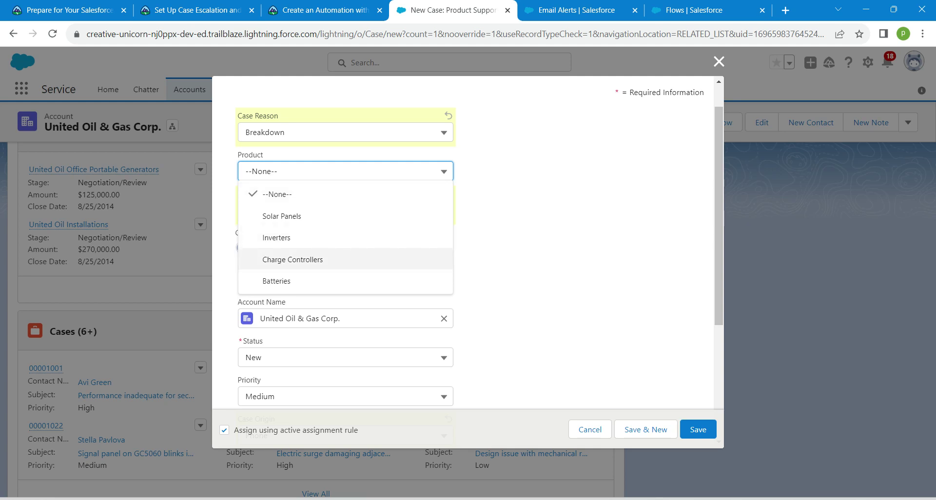
{"action": "key", "text": "Return"}
{"action": "left_click", "coordinate": [560, 209]}
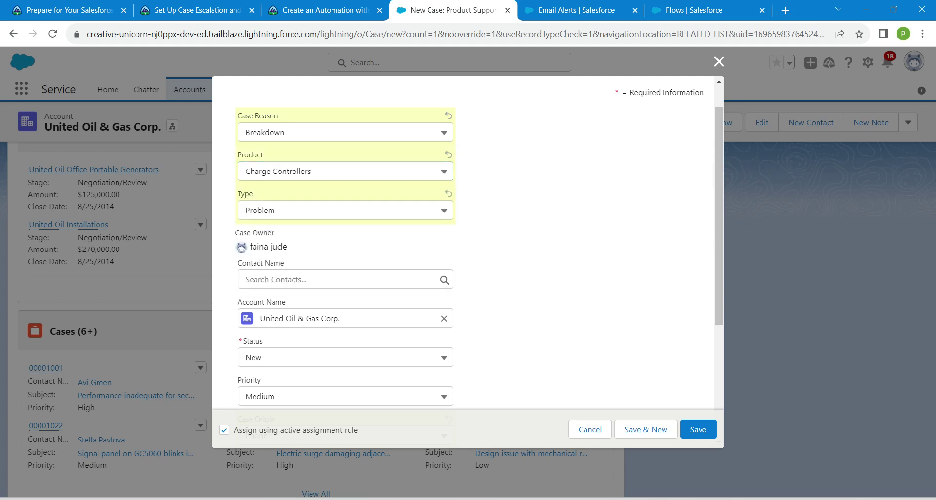
{"action": "scroll", "coordinate": [468, 258], "scroll_direction": "down", "scroll_amount": 4}
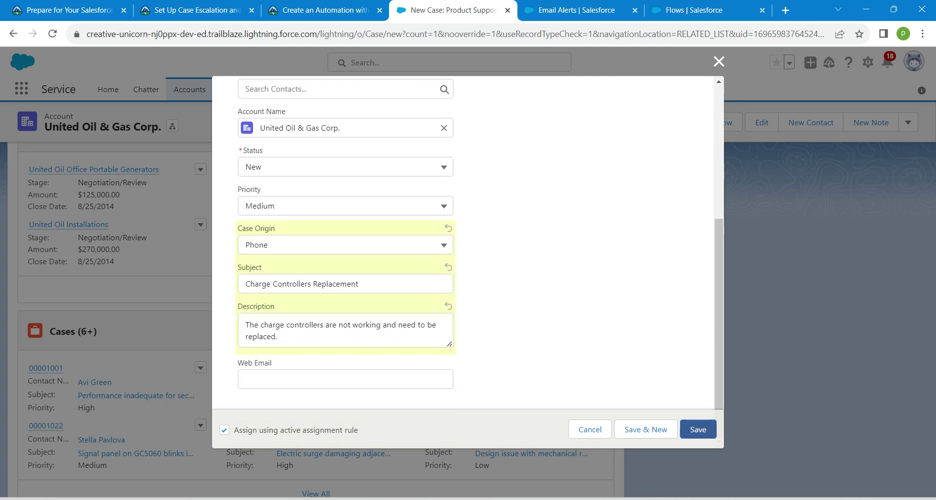
{"action": "left_click", "coordinate": [698, 429]}
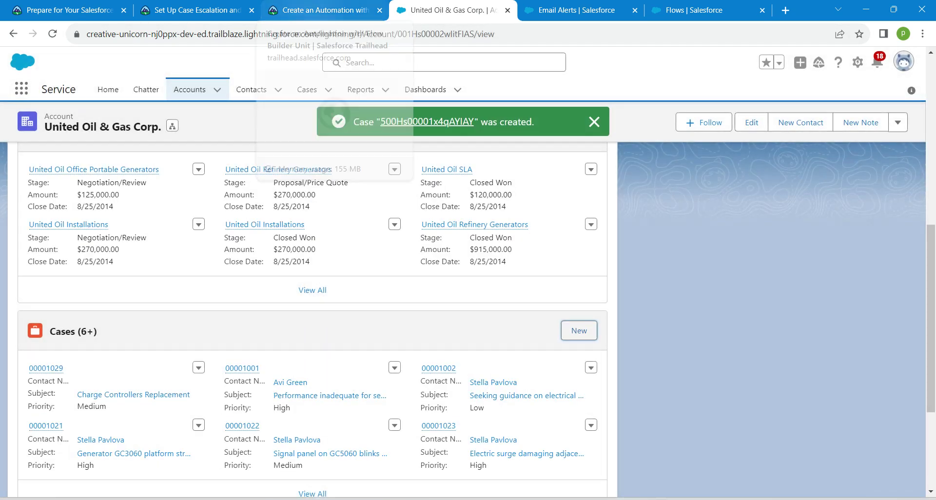
Step: Return to the Create an Automation with Flow Builder unit in Trailhead and submit its step for verification
{"action": "left_click", "coordinate": [321, 10]}
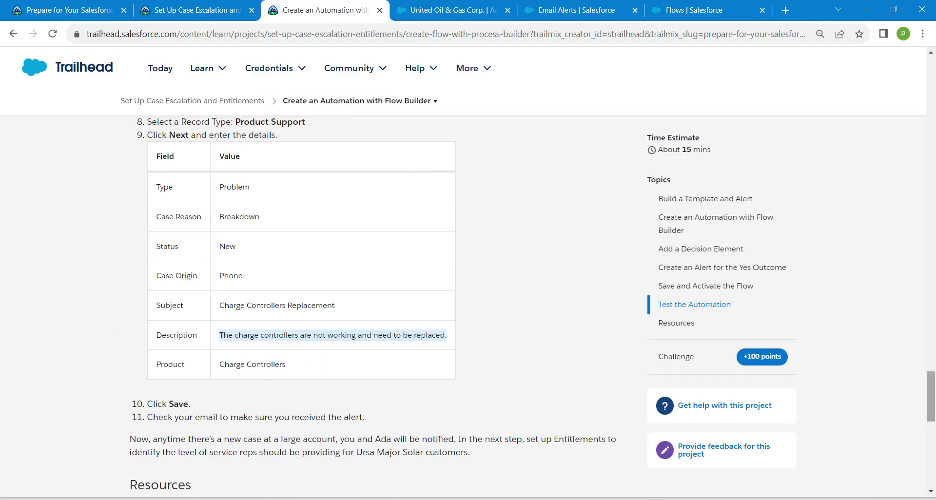
{"action": "scroll", "coordinate": [380, 307], "scroll_direction": "down", "scroll_amount": 5}
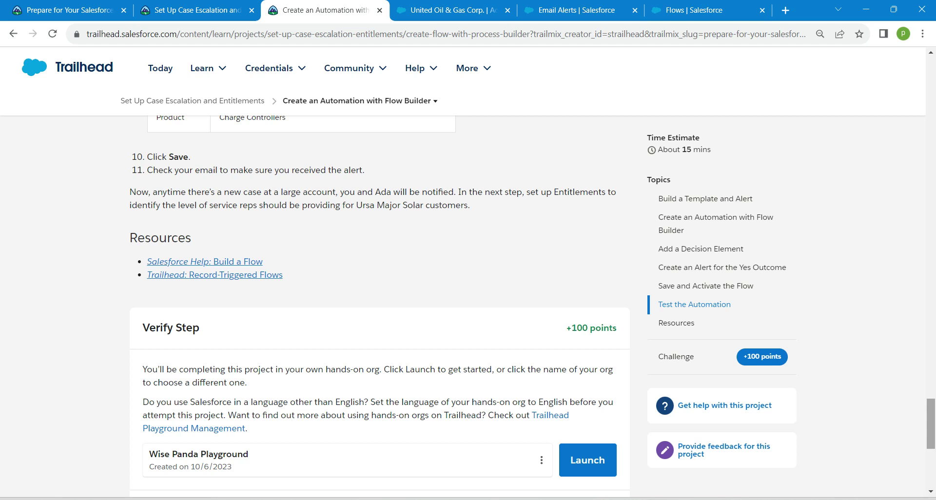
{"action": "scroll", "coordinate": [381, 307], "scroll_direction": "down", "scroll_amount": 2}
{"action": "left_click", "coordinate": [222, 401]}
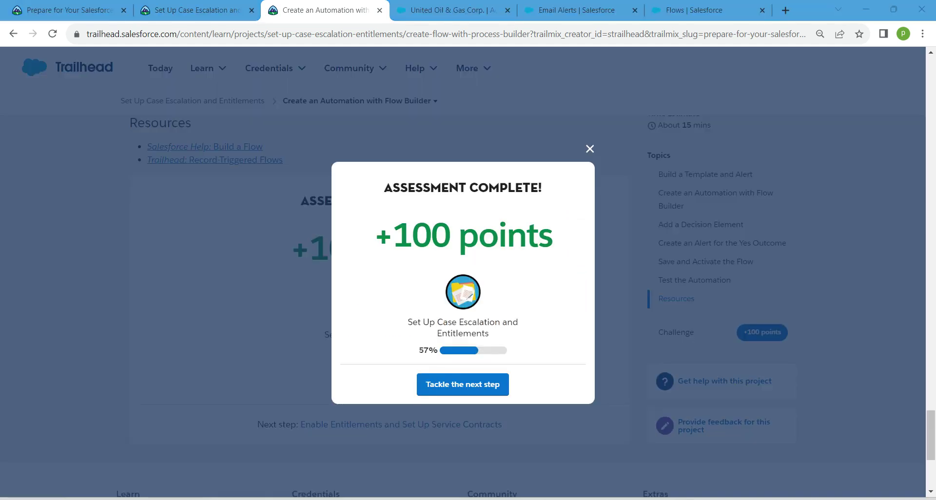
Step: Reload the Set Up Case Escalation and Entitlements project overview and check the completion status of its units
{"action": "left_click", "coordinate": [195, 10]}
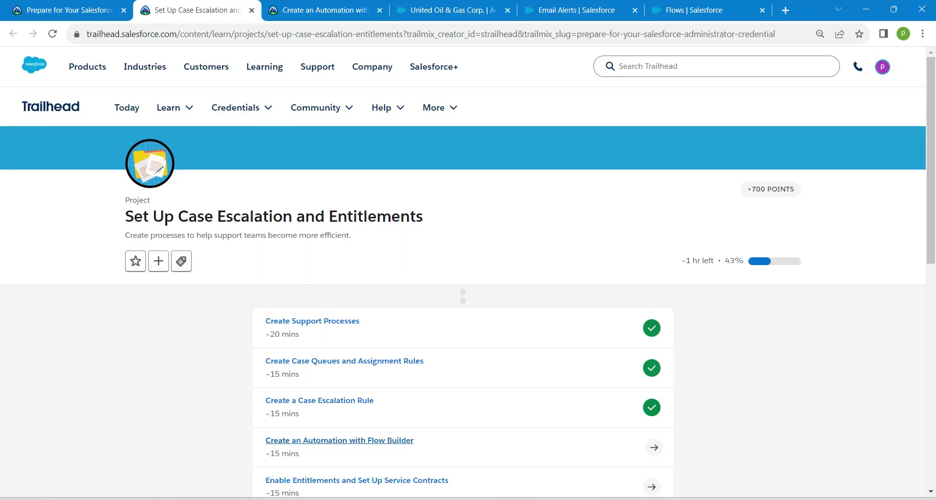
{"action": "left_click", "coordinate": [53, 33]}
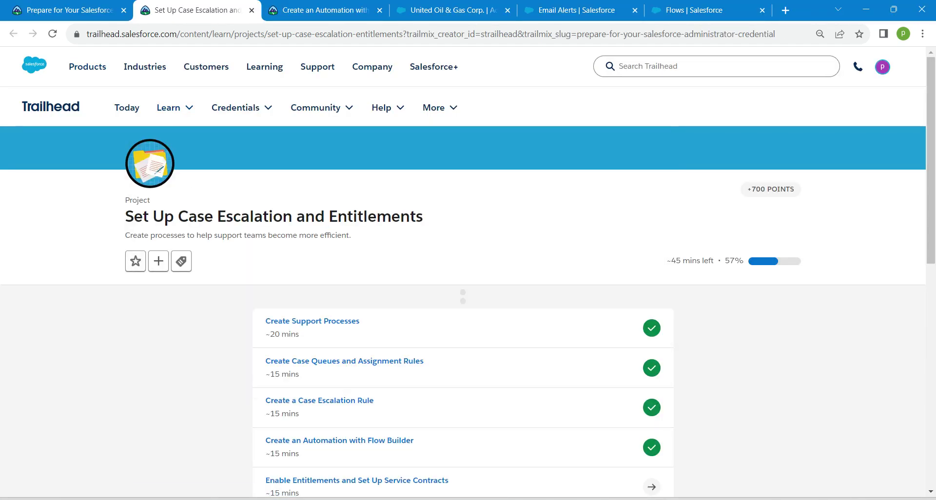
{"action": "scroll", "coordinate": [463, 292], "scroll_direction": "down", "scroll_amount": 4}
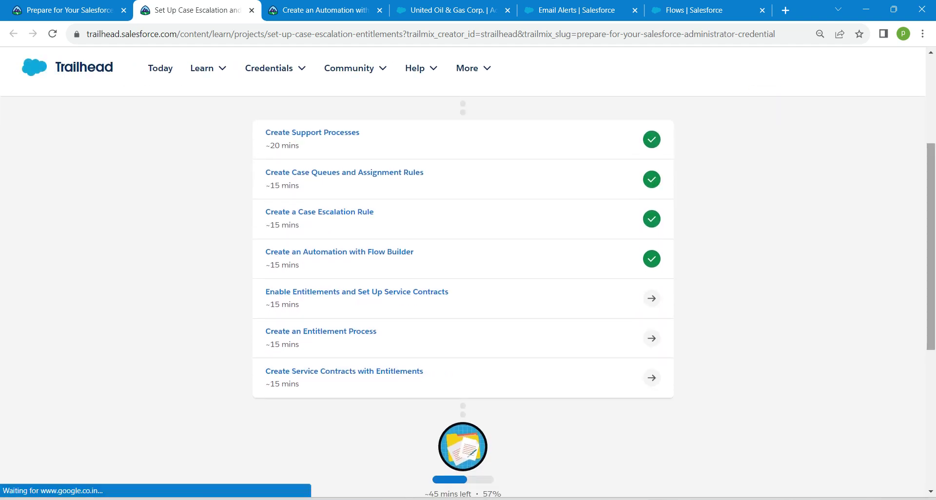